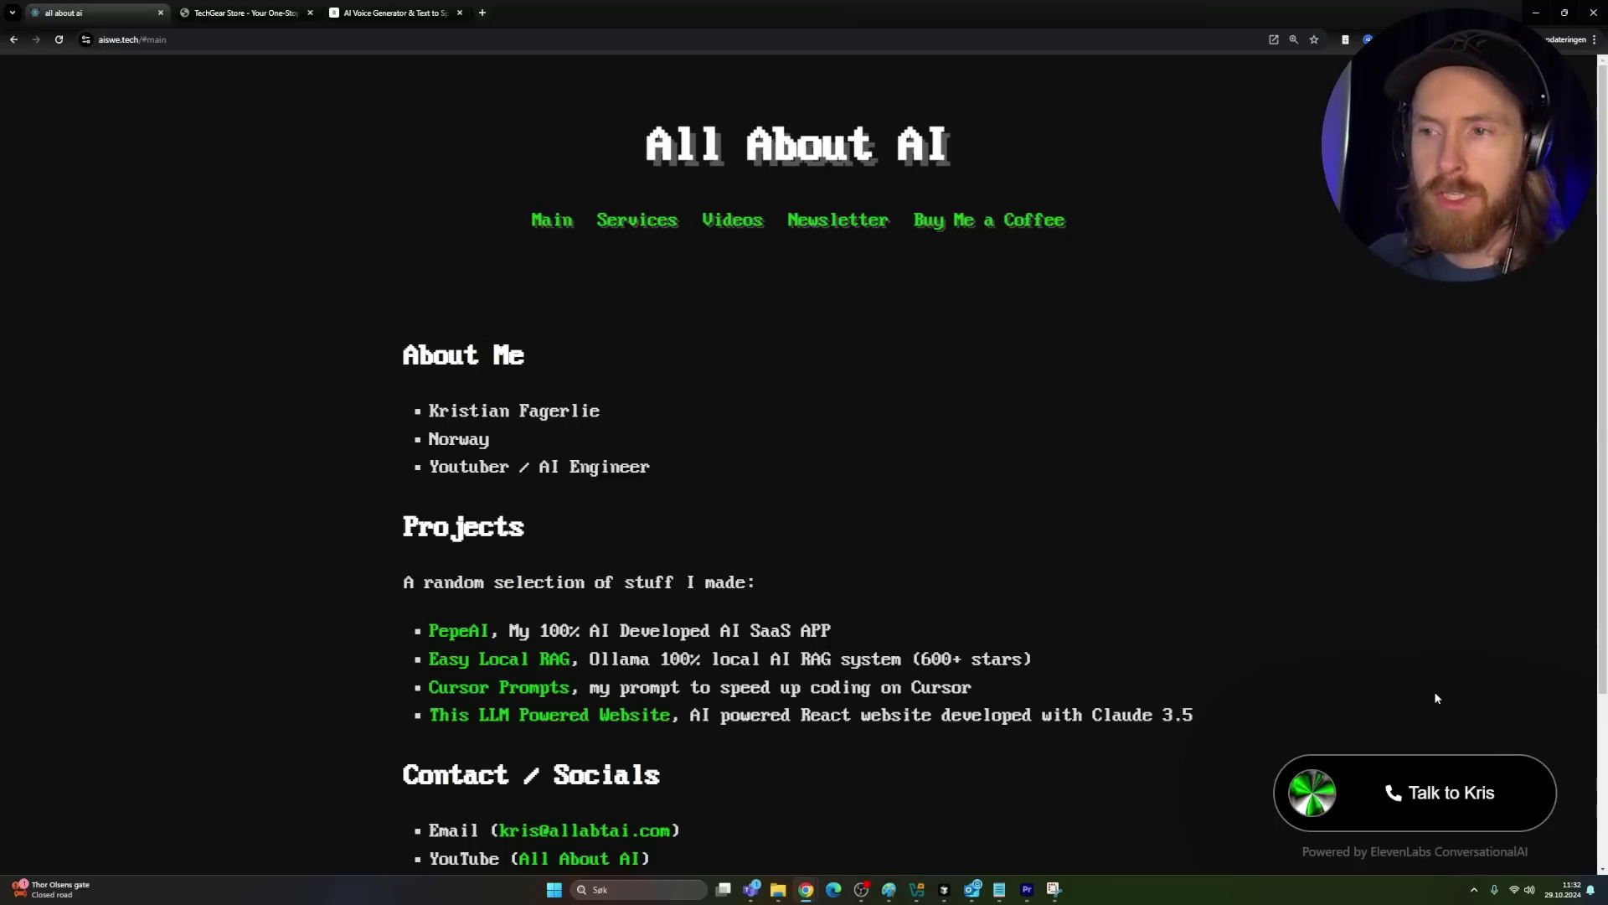
Start a voice call with the site assistant and look over the newsletter signup quiz form.
{"action": "left_click", "coordinate": [1438, 809]}
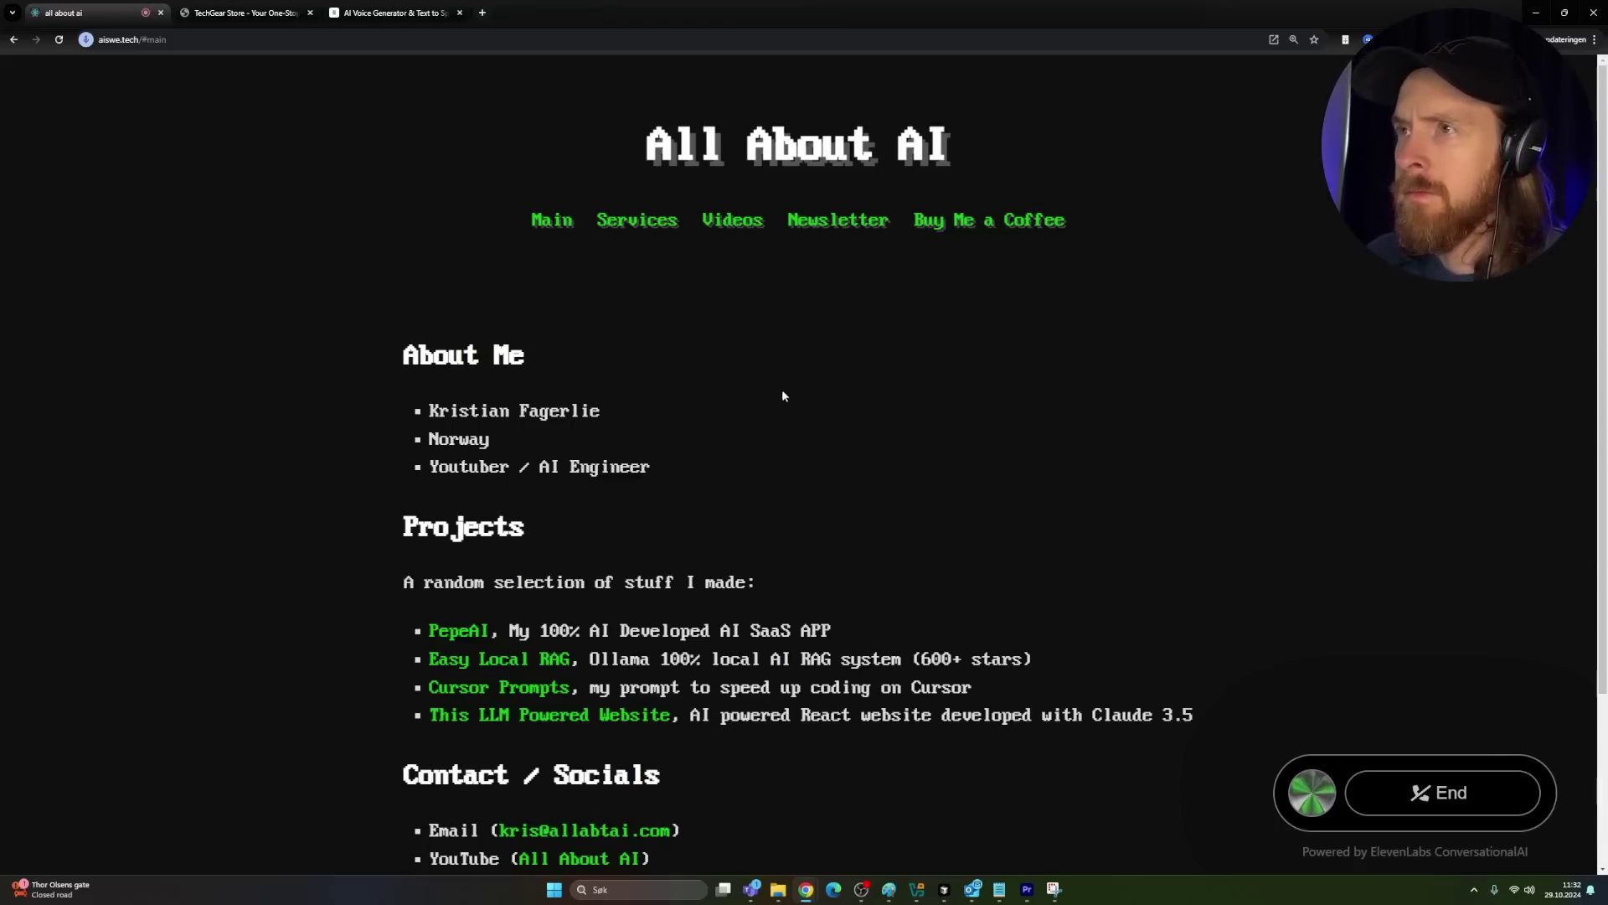
{"action": "left_click", "coordinate": [836, 225]}
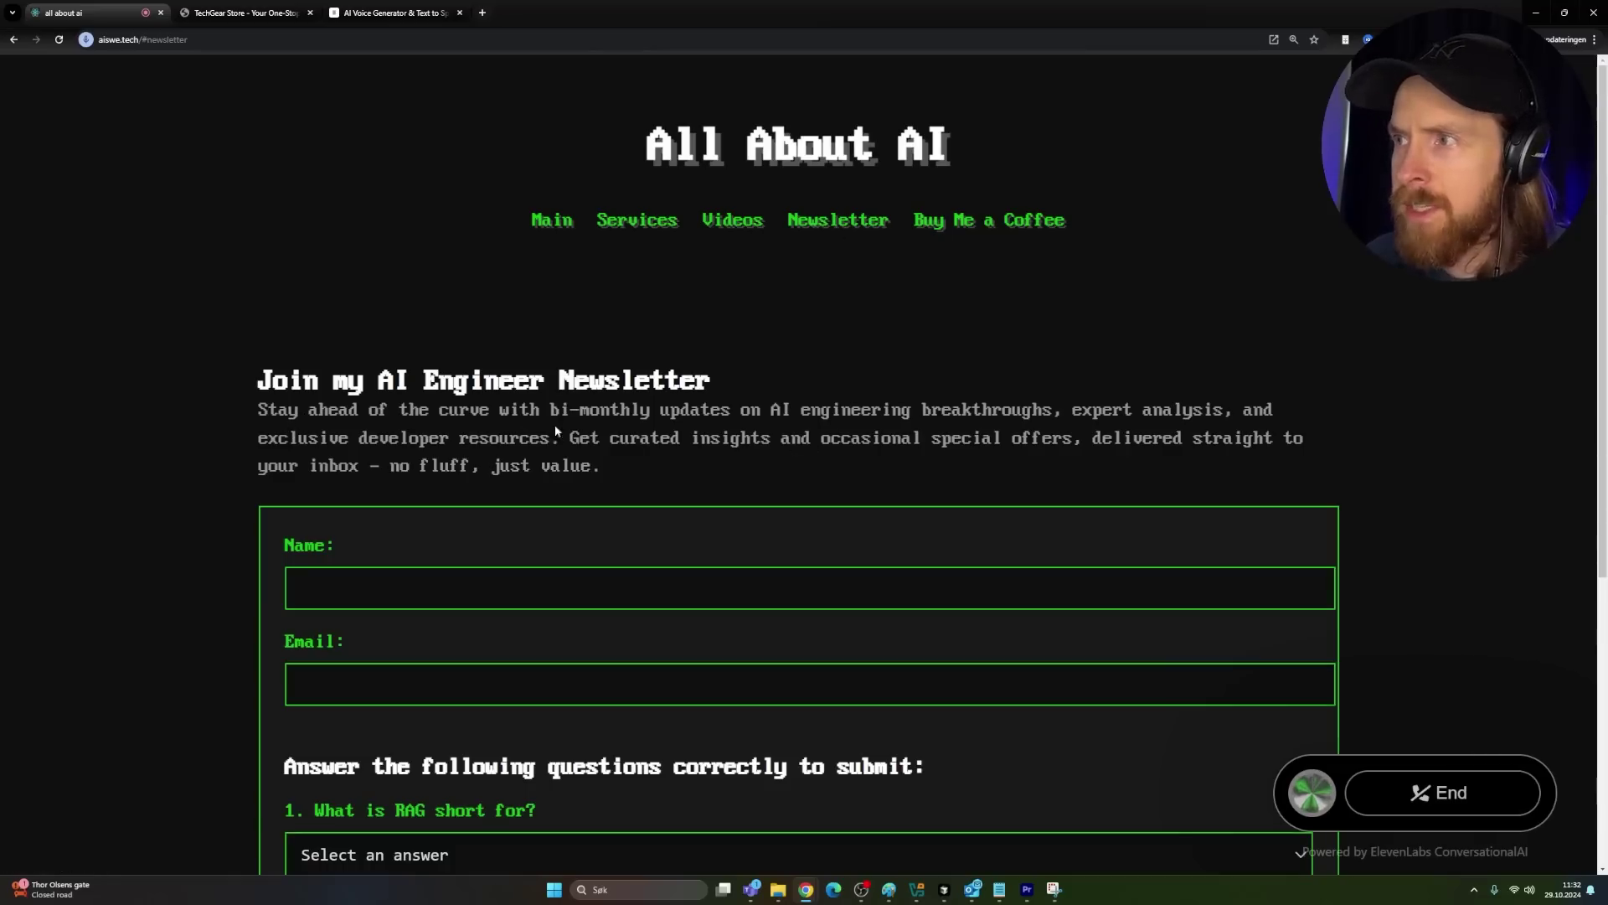
{"action": "scroll", "coordinate": [188, 454], "scroll_direction": "down", "scroll_amount": 5}
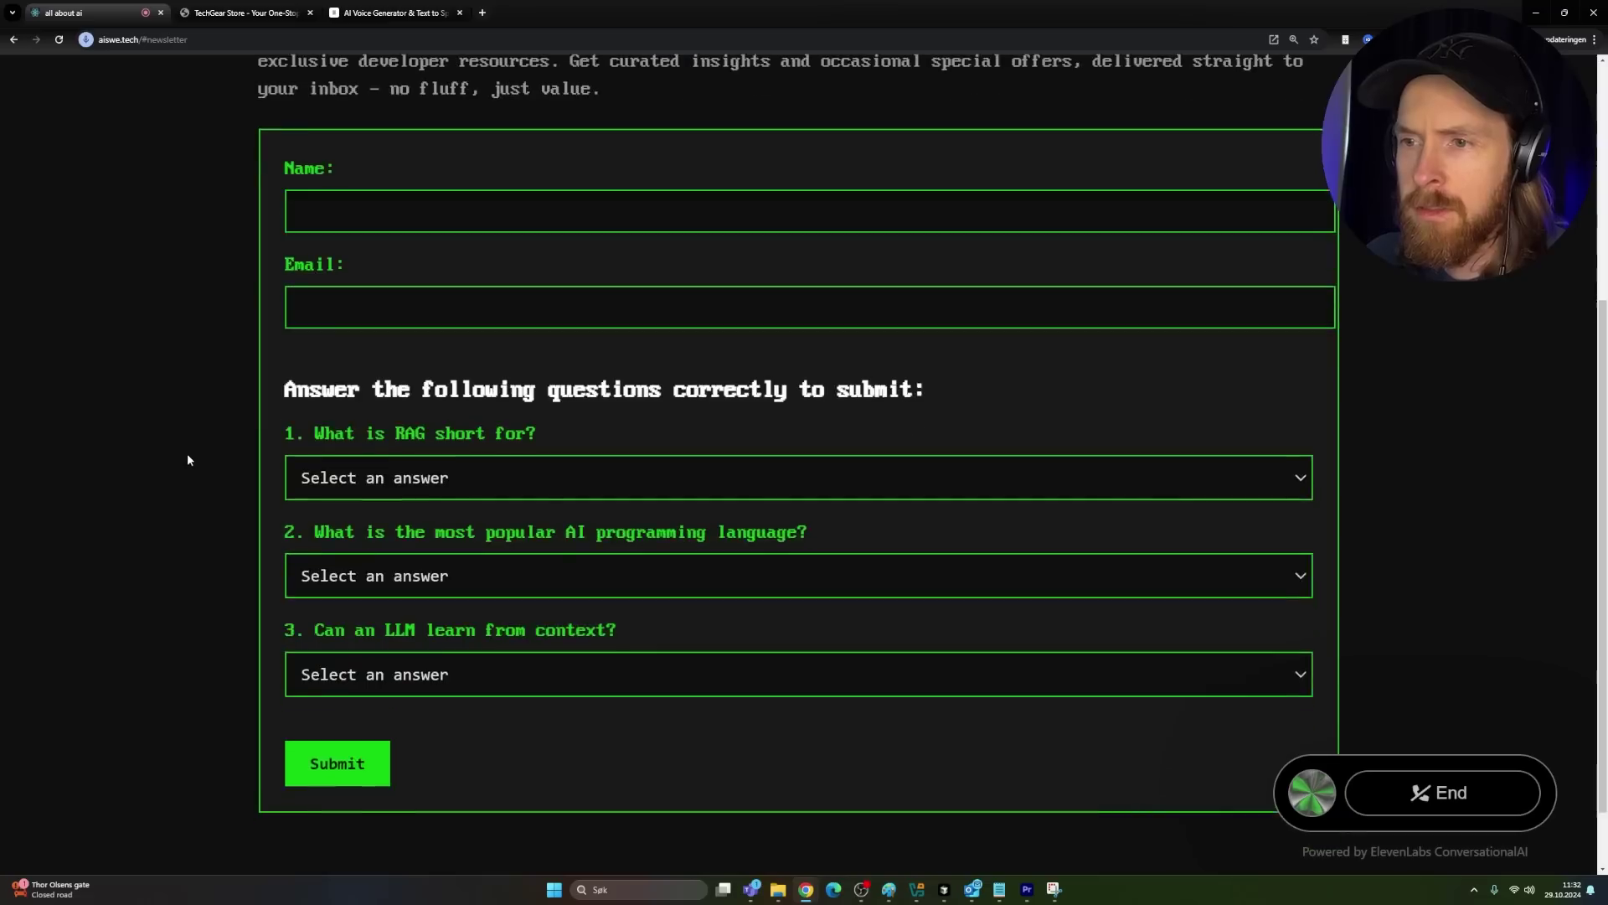
{"action": "scroll", "coordinate": [187, 459], "scroll_direction": "up", "scroll_amount": 5}
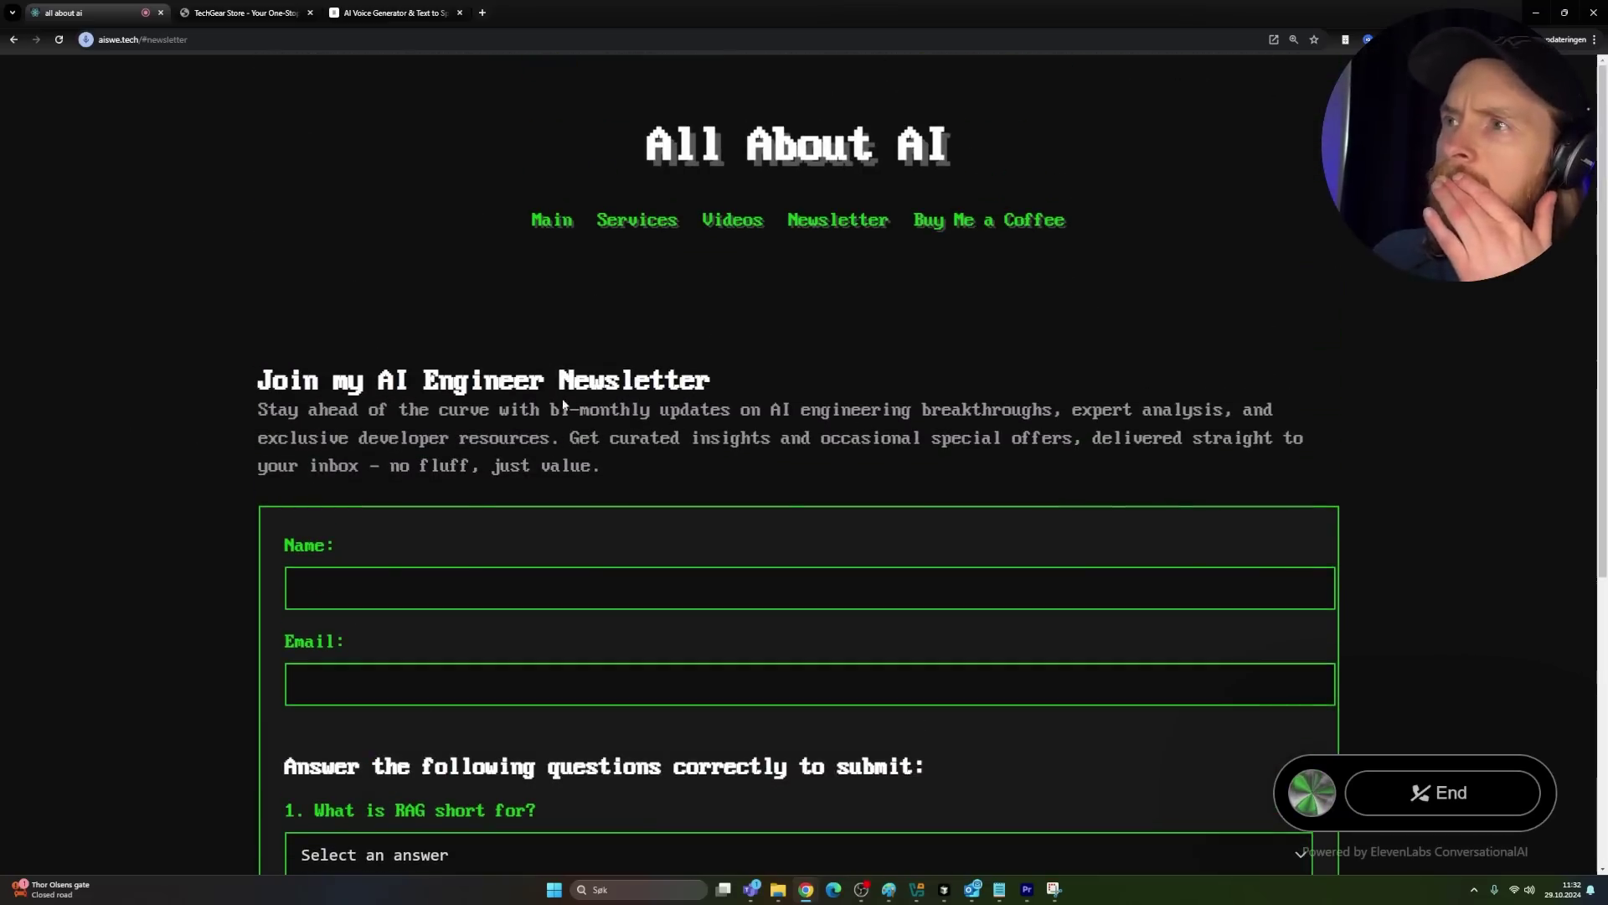
Show Latest Videos and scroll through the Claude and OpenAI agent video cards.
{"action": "left_click", "coordinate": [739, 232]}
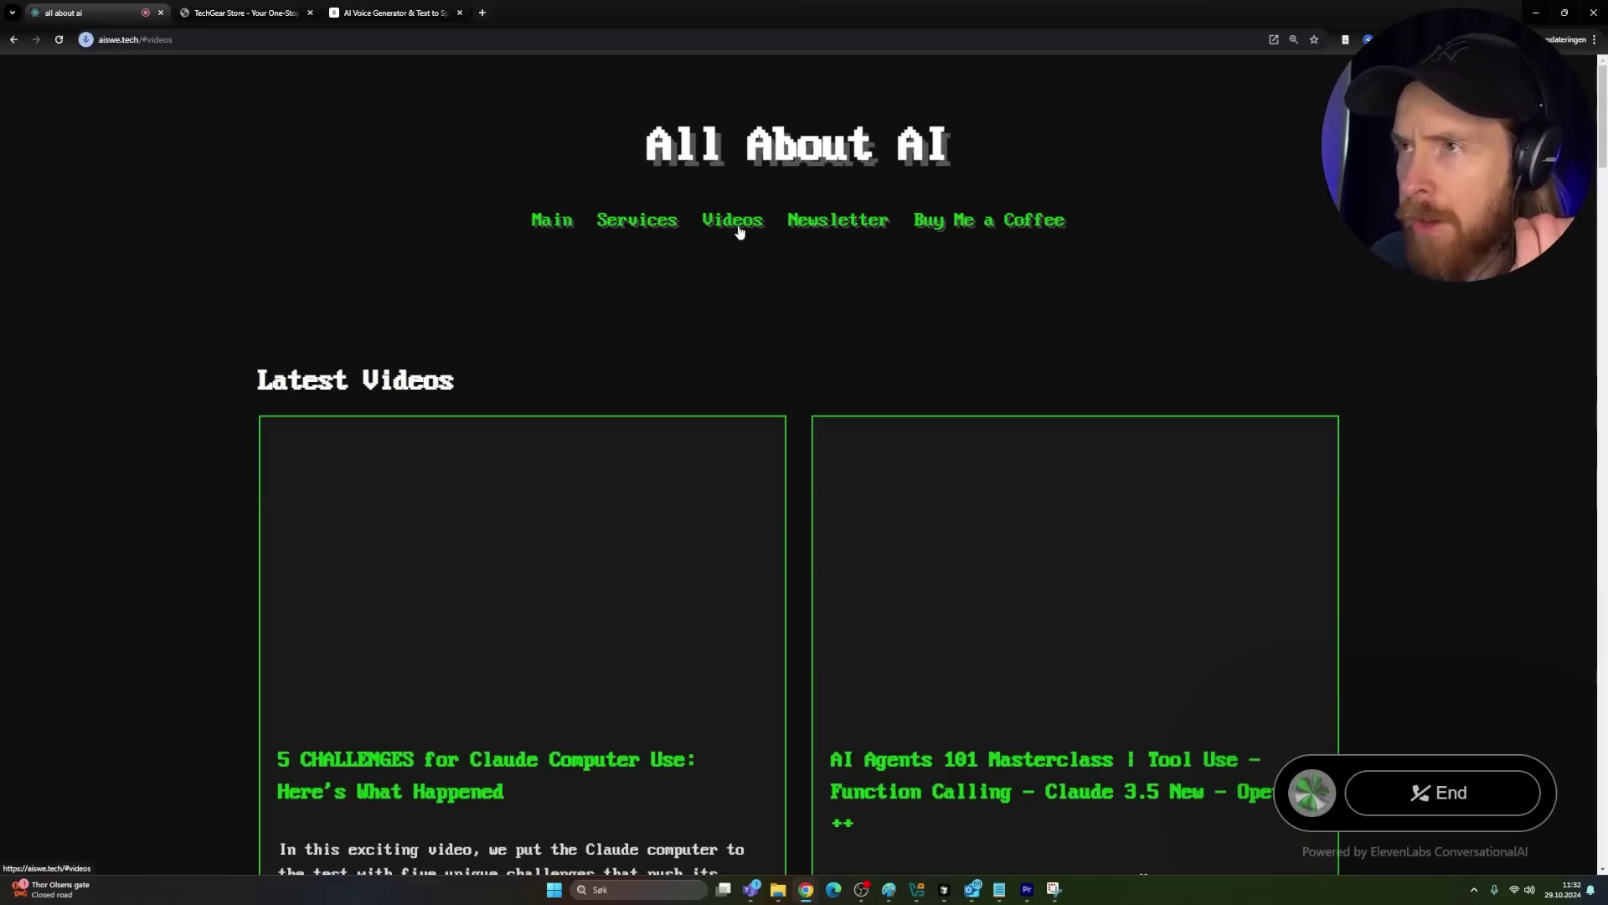
{"action": "scroll", "coordinate": [77, 385], "scroll_direction": "down", "scroll_amount": 3}
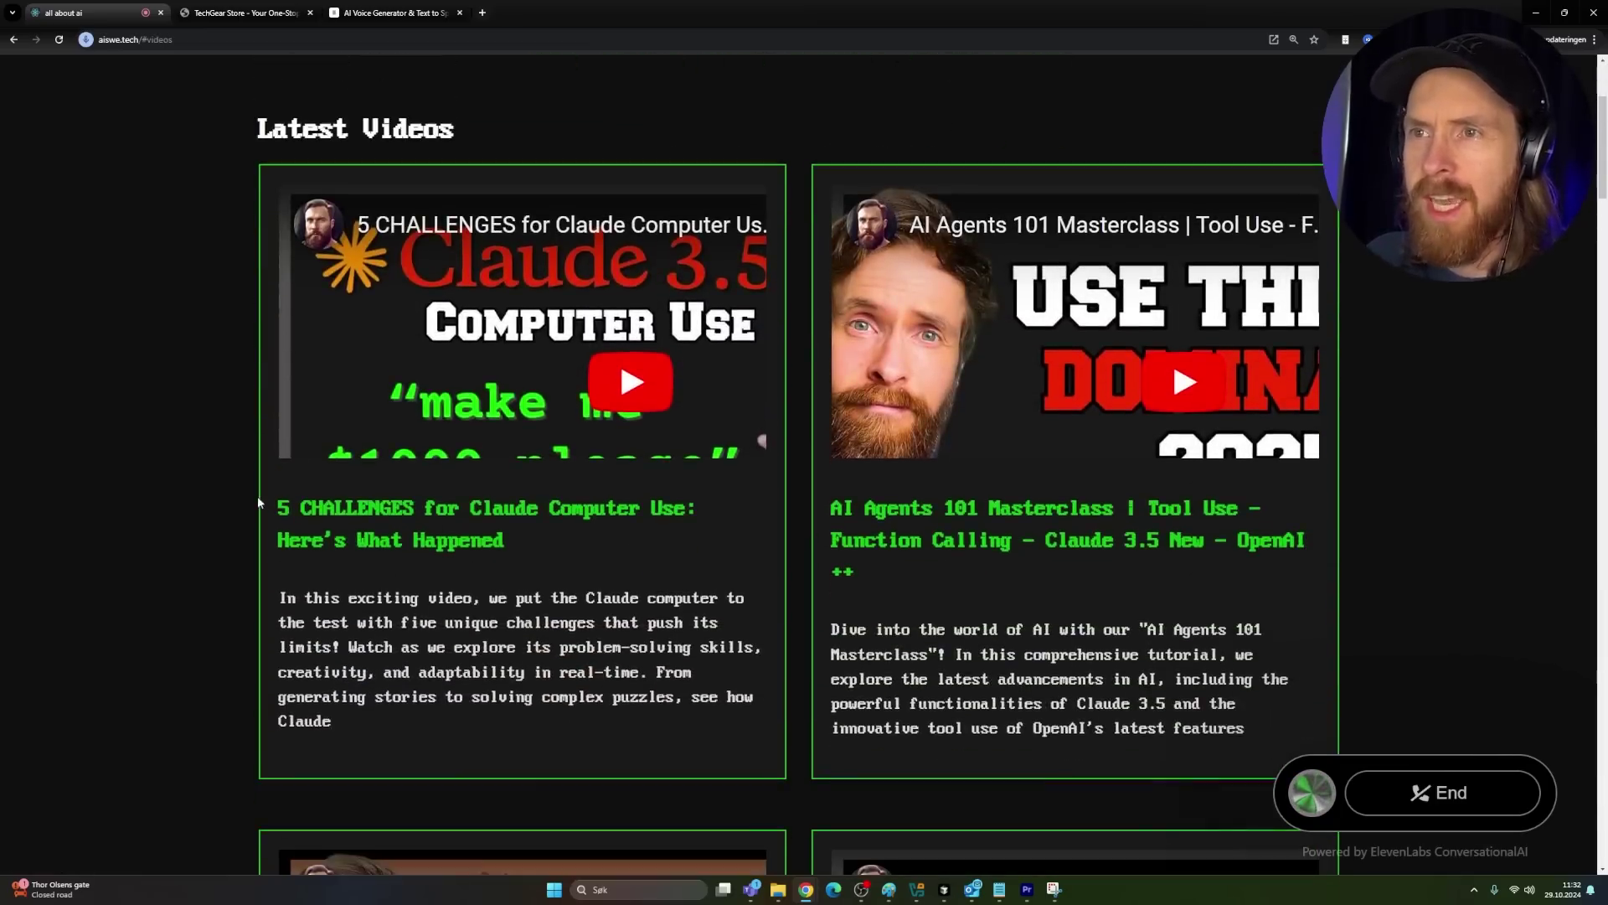
{"action": "scroll", "coordinate": [169, 477], "scroll_direction": "down", "scroll_amount": 3}
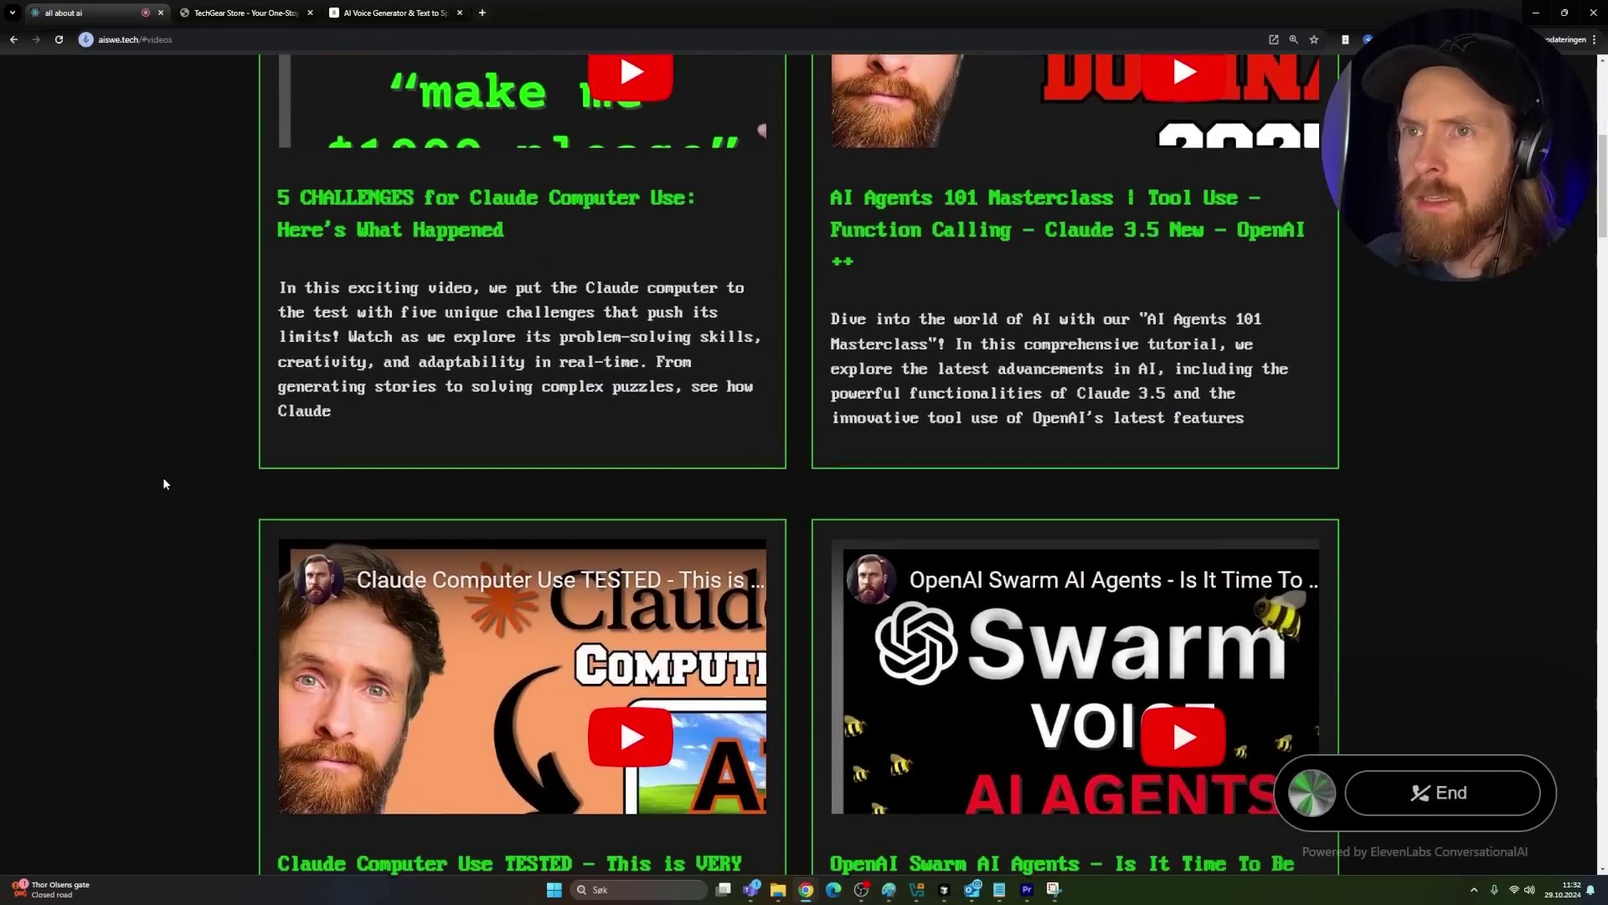
{"action": "scroll", "coordinate": [163, 478], "scroll_direction": "up", "scroll_amount": 3}
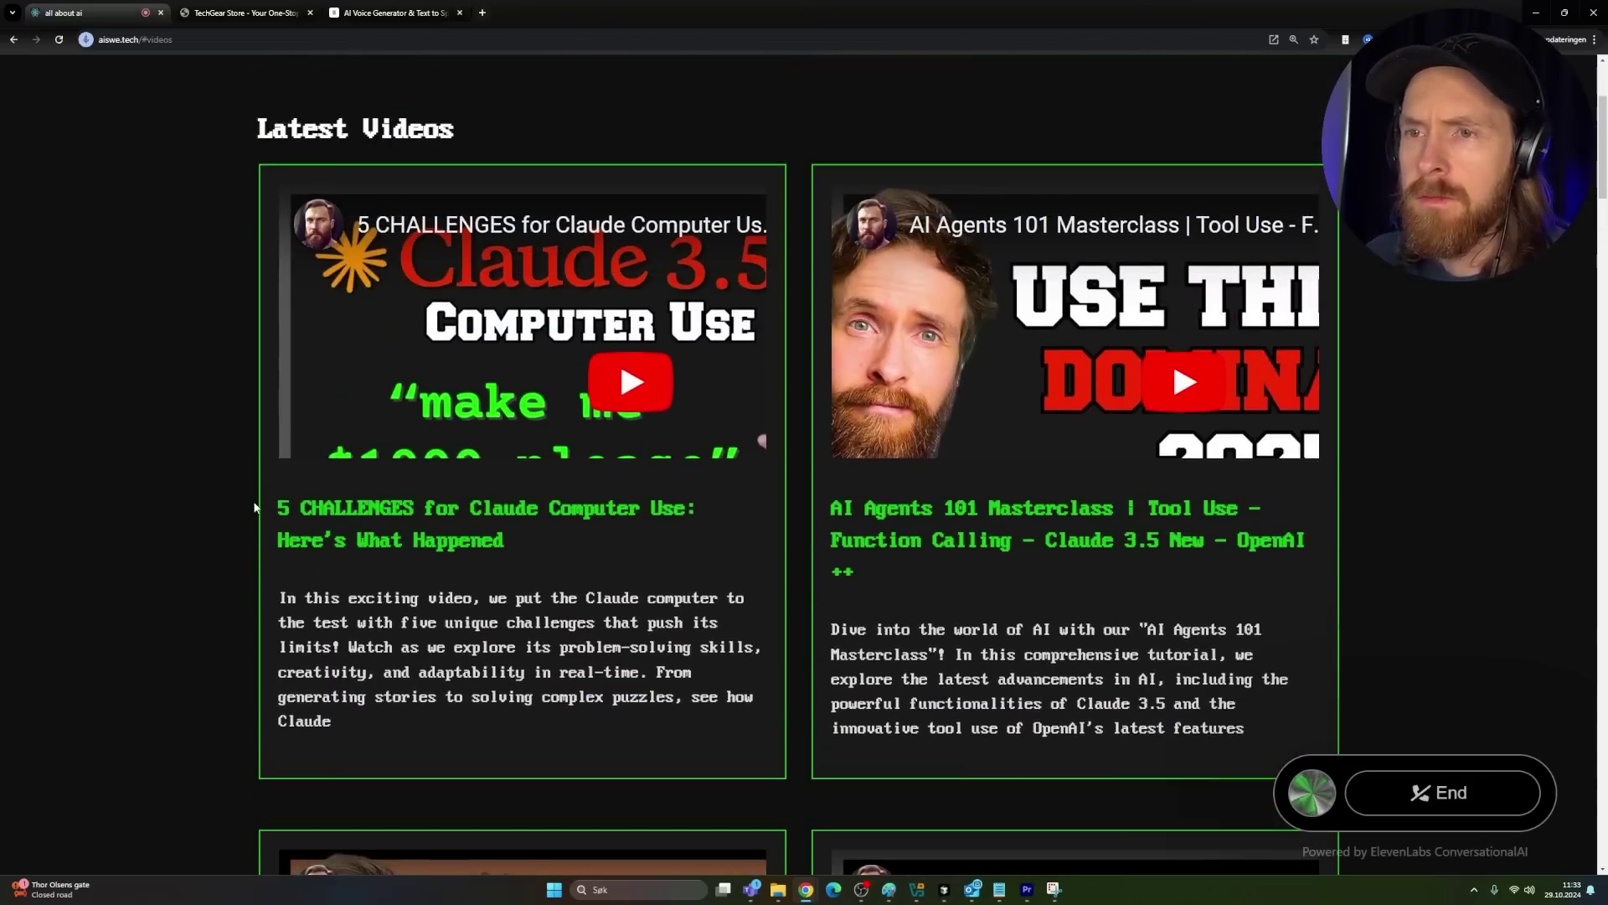
{"action": "scroll", "coordinate": [170, 470], "scroll_direction": "up", "scroll_amount": 2}
{"action": "scroll", "coordinate": [162, 483], "scroll_direction": "down", "scroll_amount": 1}
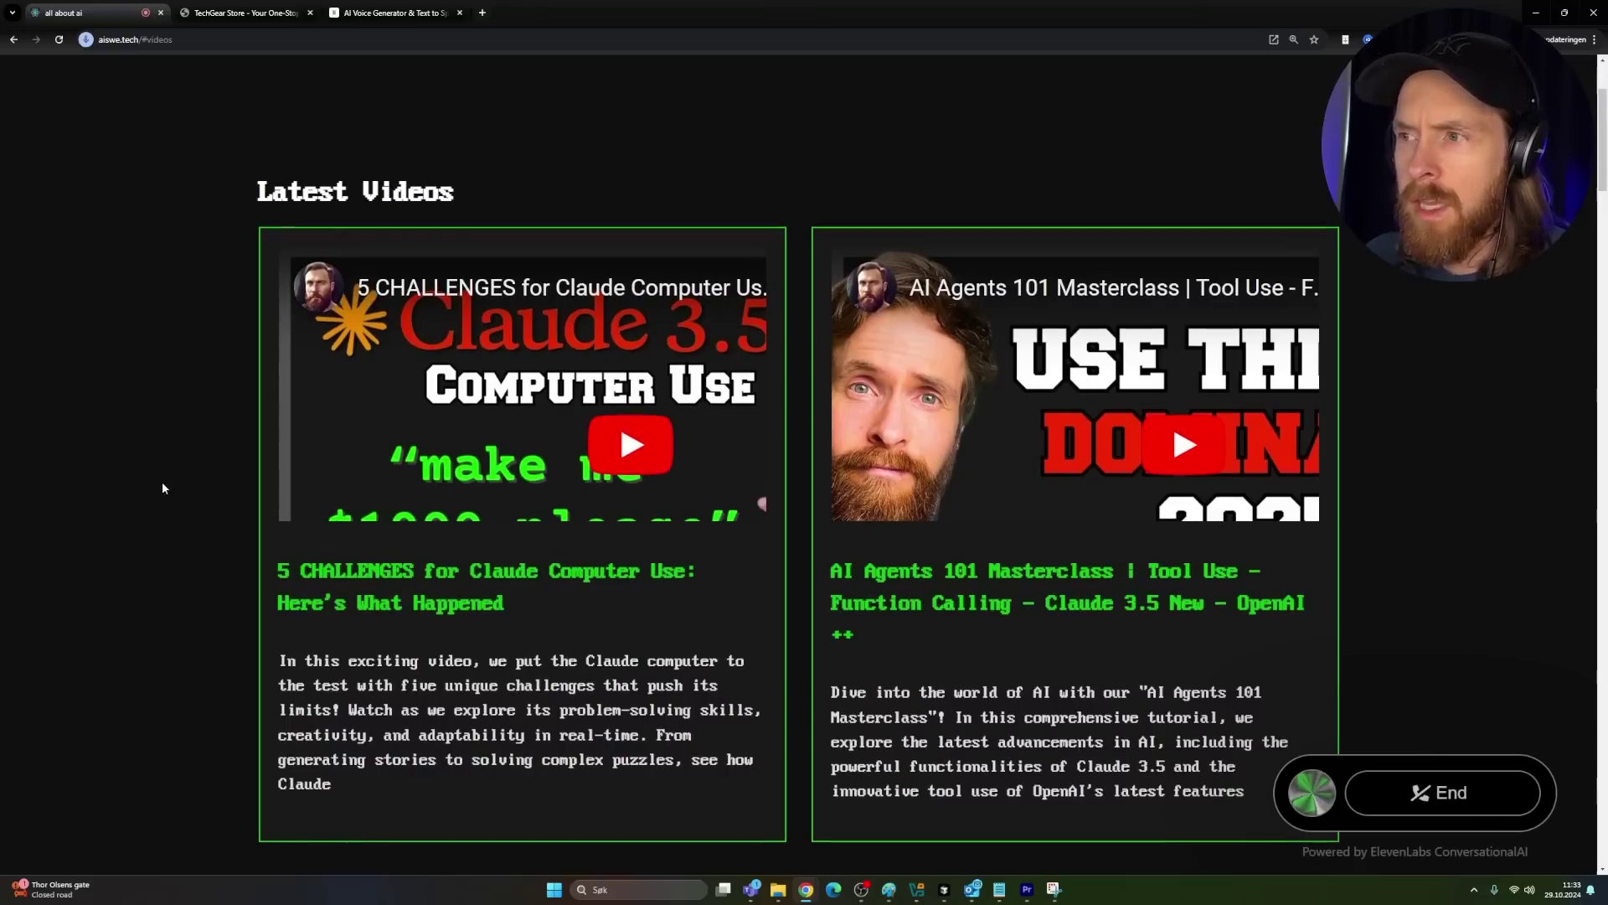
{"action": "scroll", "coordinate": [159, 485], "scroll_direction": "down", "scroll_amount": 5}
{"action": "scroll", "coordinate": [159, 485], "scroll_direction": "up", "scroll_amount": 4}
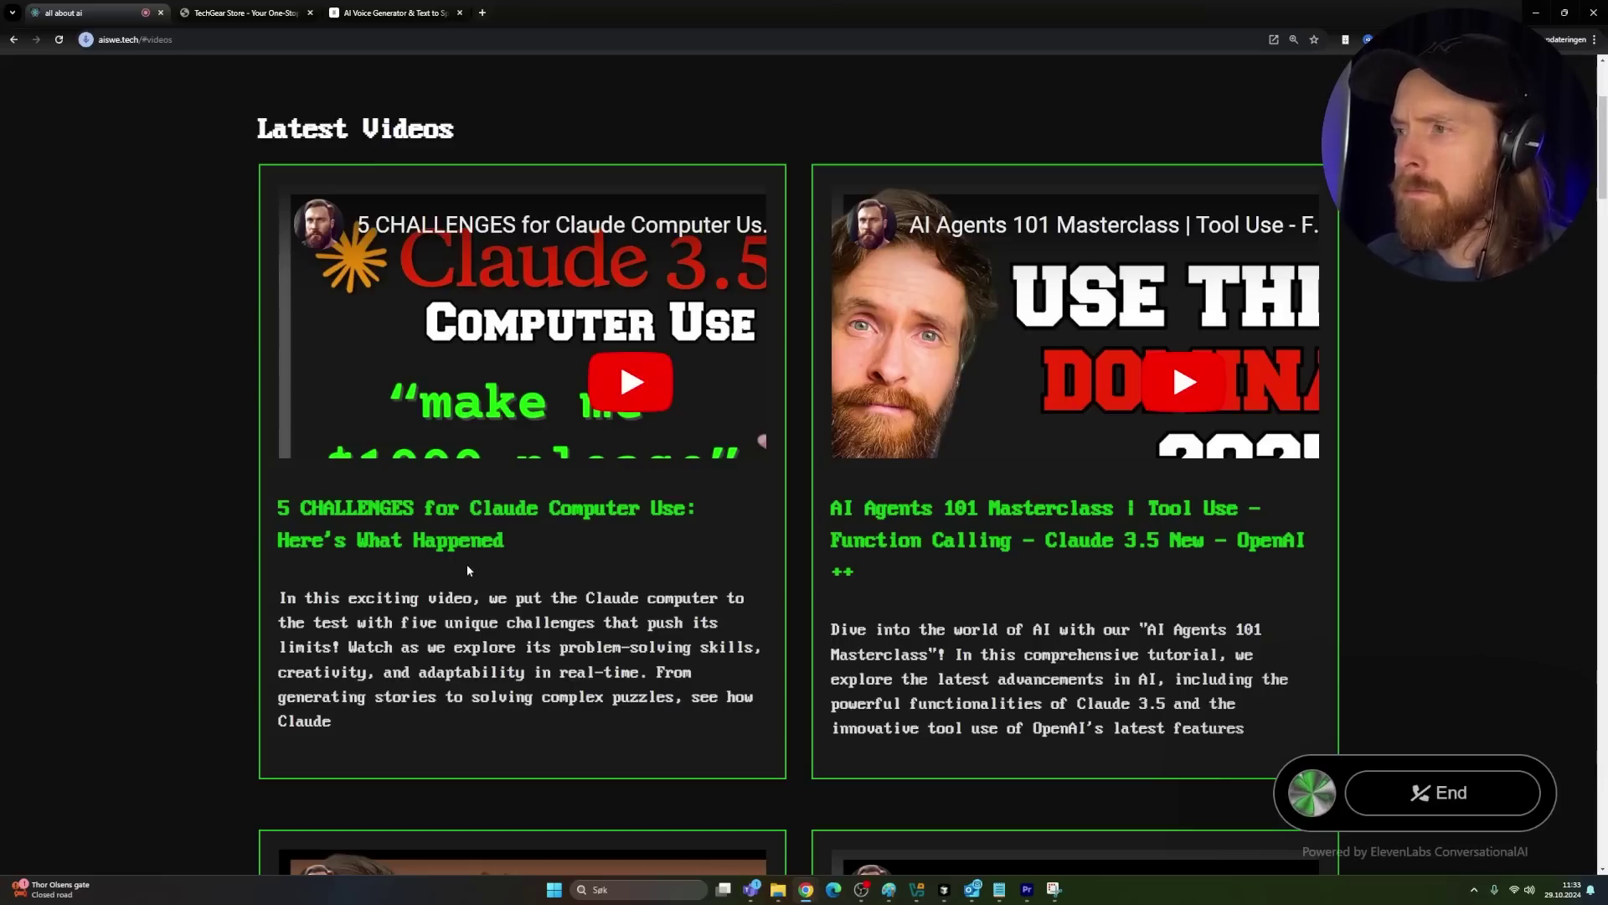
{"action": "scroll", "coordinate": [466, 565], "scroll_direction": "down", "scroll_amount": 7}
{"action": "scroll", "coordinate": [305, 536], "scroll_direction": "up", "scroll_amount": 5}
{"action": "scroll", "coordinate": [231, 531], "scroll_direction": "up", "scroll_amount": 3}
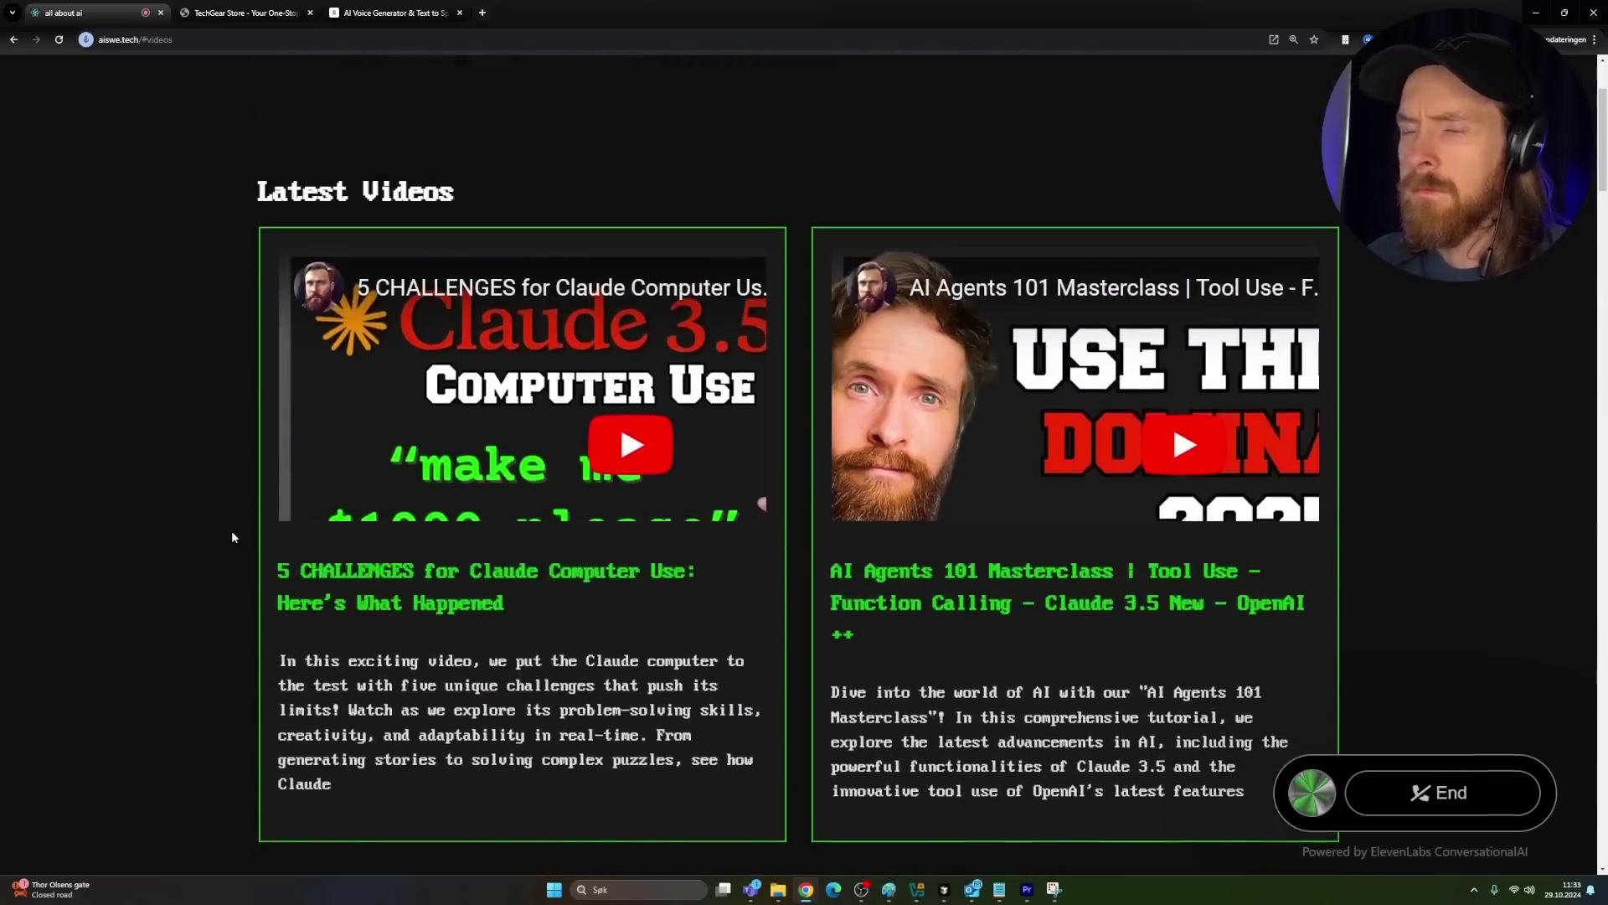
{"action": "scroll", "coordinate": [231, 530], "scroll_direction": "down", "scroll_amount": 8}
{"action": "scroll", "coordinate": [232, 534], "scroll_direction": "down", "scroll_amount": 4}
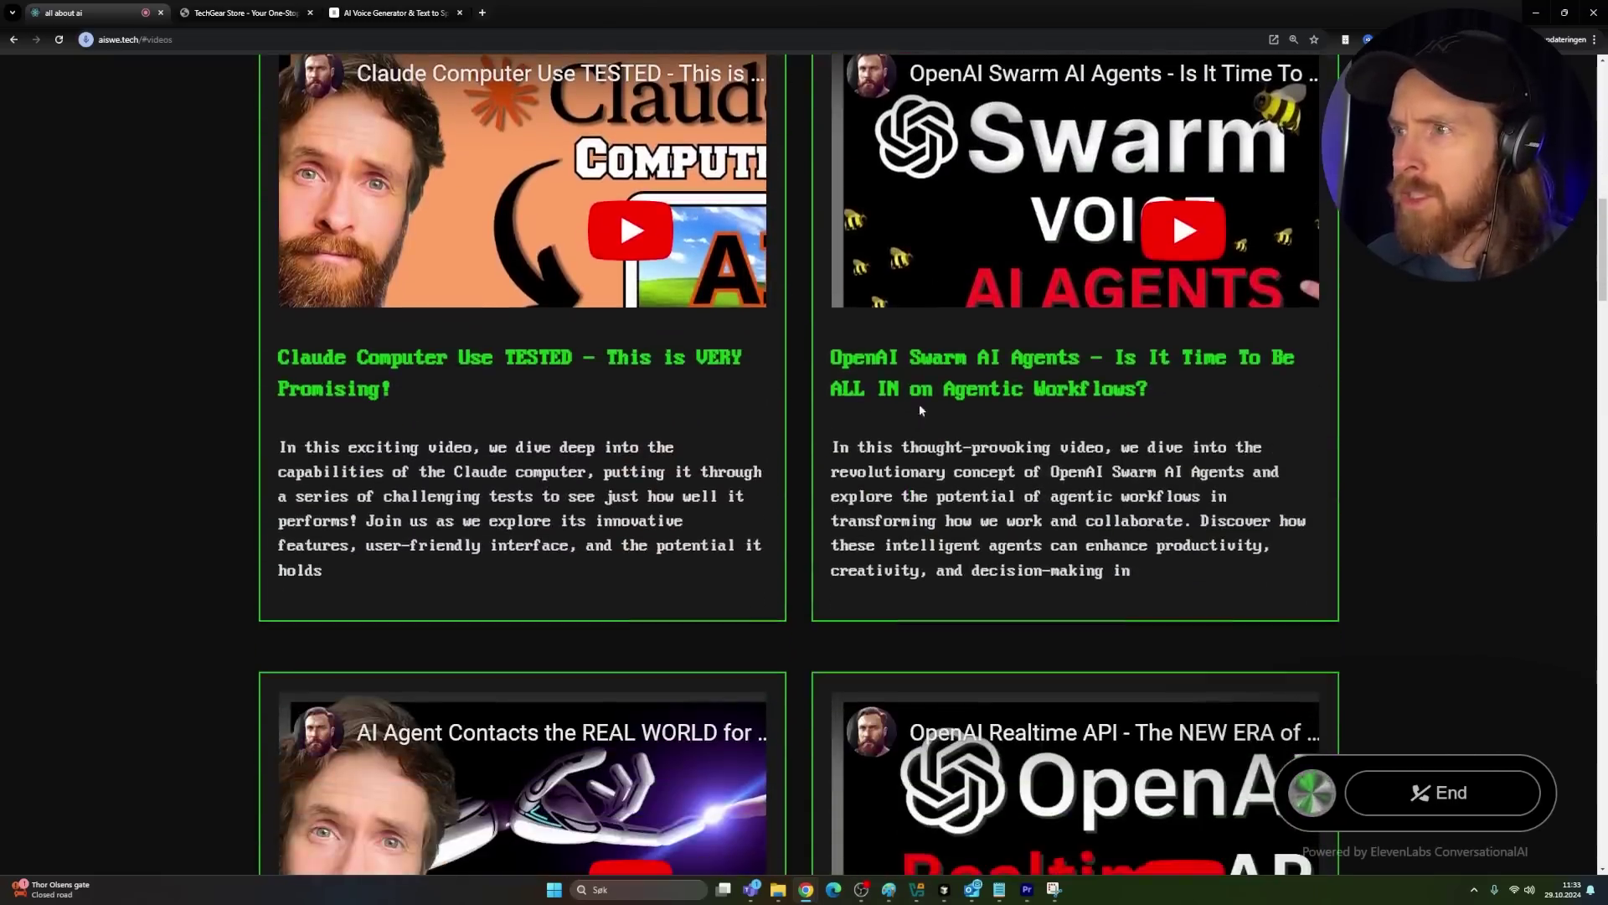
{"action": "scroll", "coordinate": [998, 429], "scroll_direction": "up", "scroll_amount": 3}
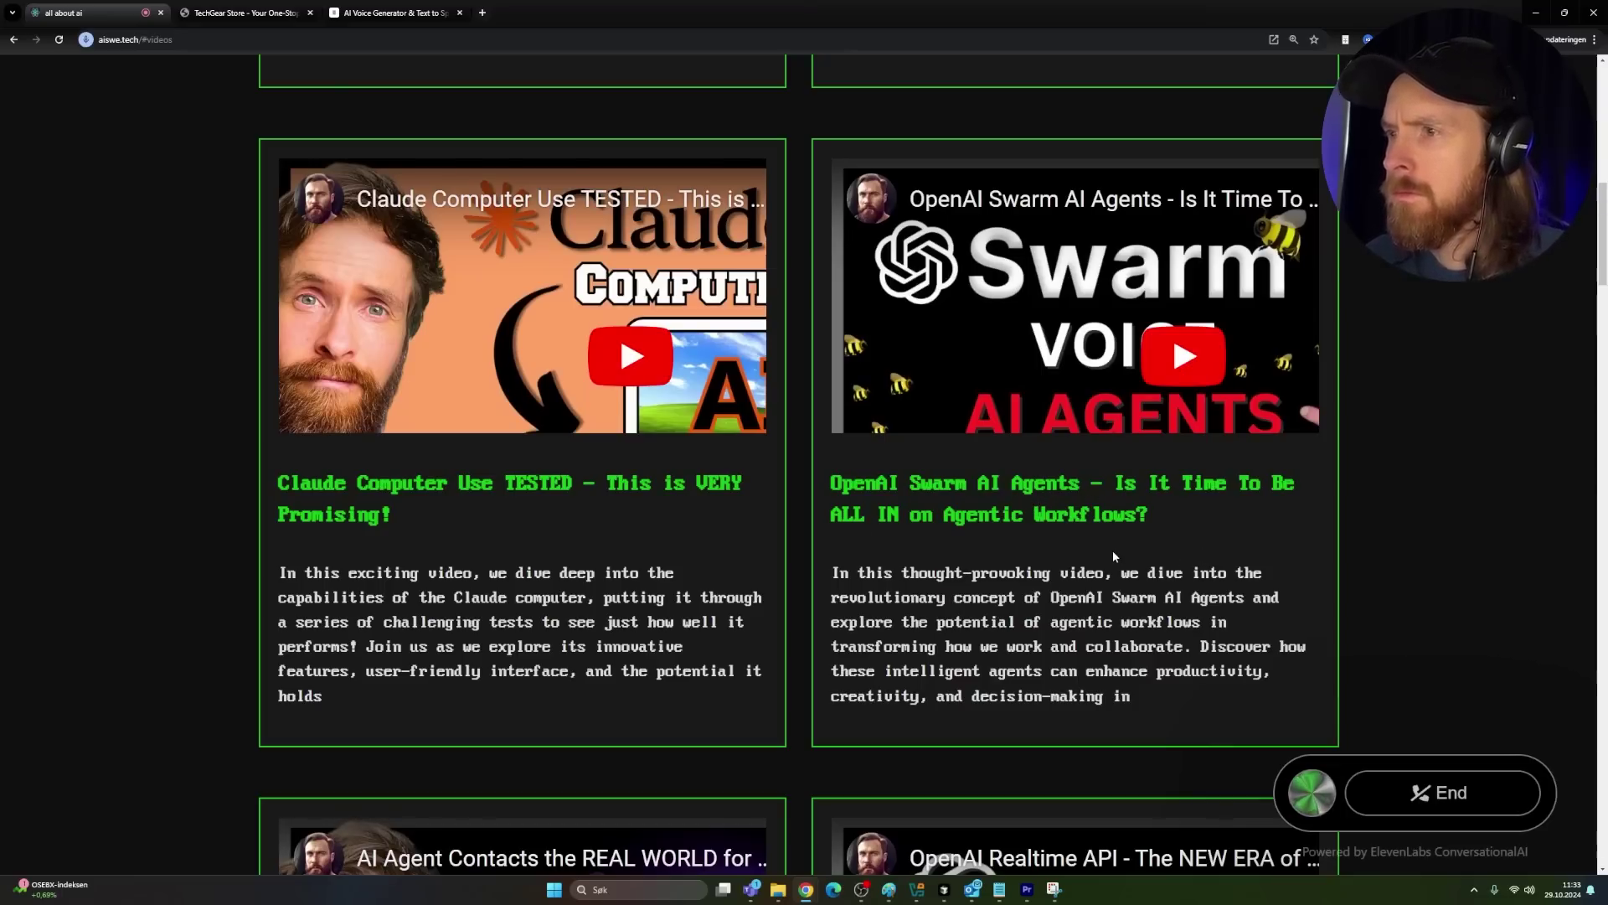
{"action": "scroll", "coordinate": [190, 528], "scroll_direction": "up", "scroll_amount": 10}
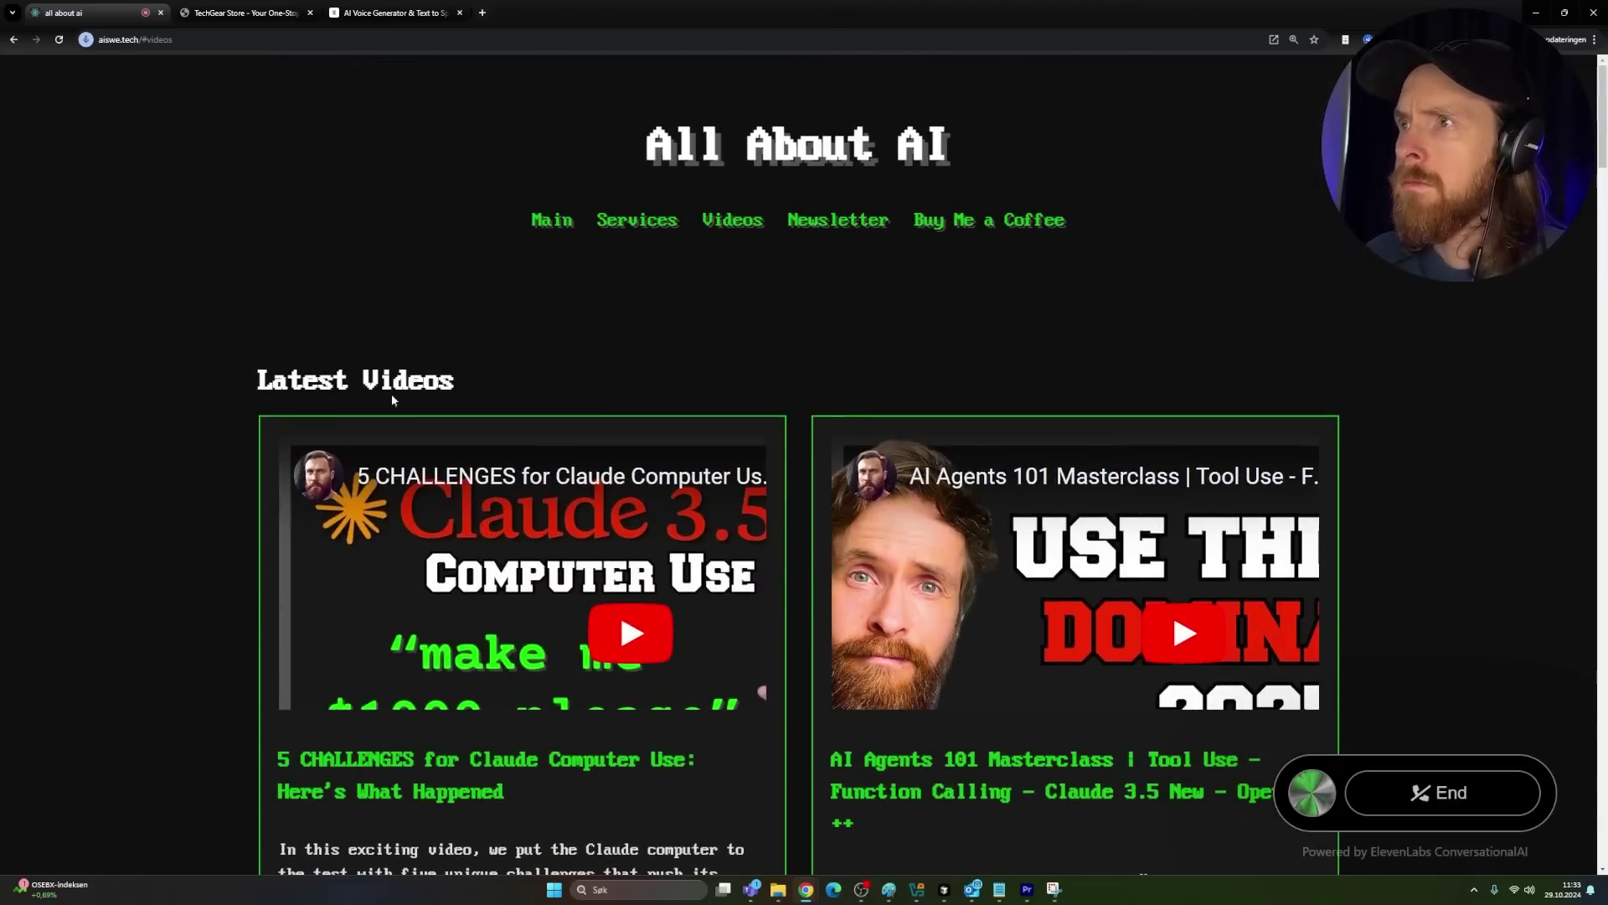
Go from About Me down to Contact / Socials and open the AllAboutAI-YT GitHub repositories.
{"action": "left_click", "coordinate": [563, 223]}
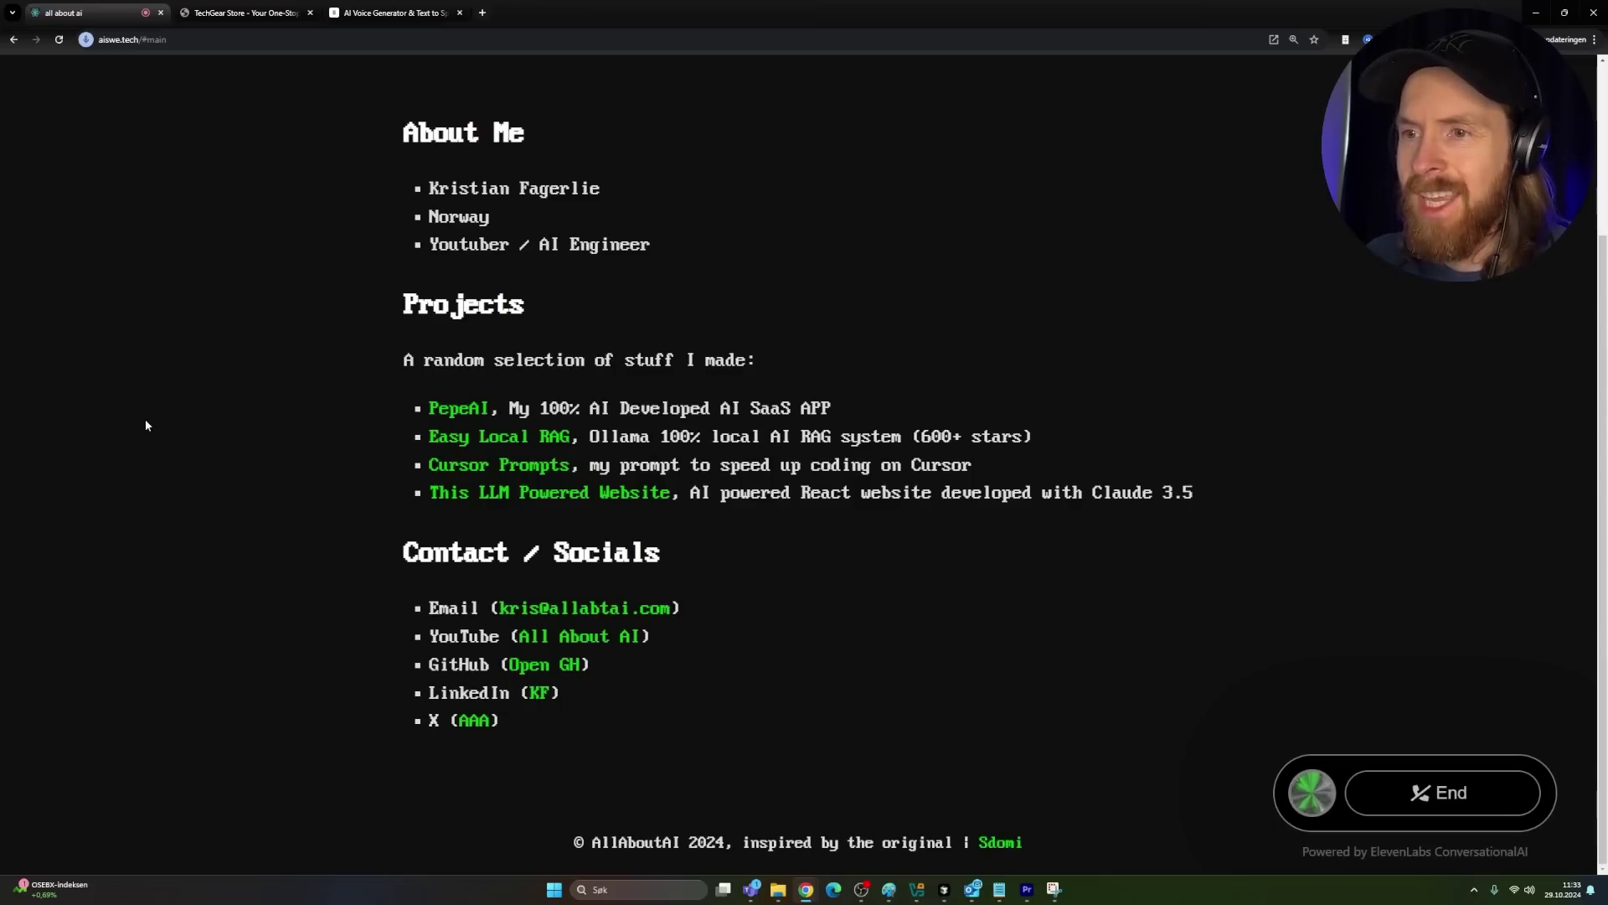
{"action": "scroll", "coordinate": [792, 329], "scroll_direction": "up", "scroll_amount": 3}
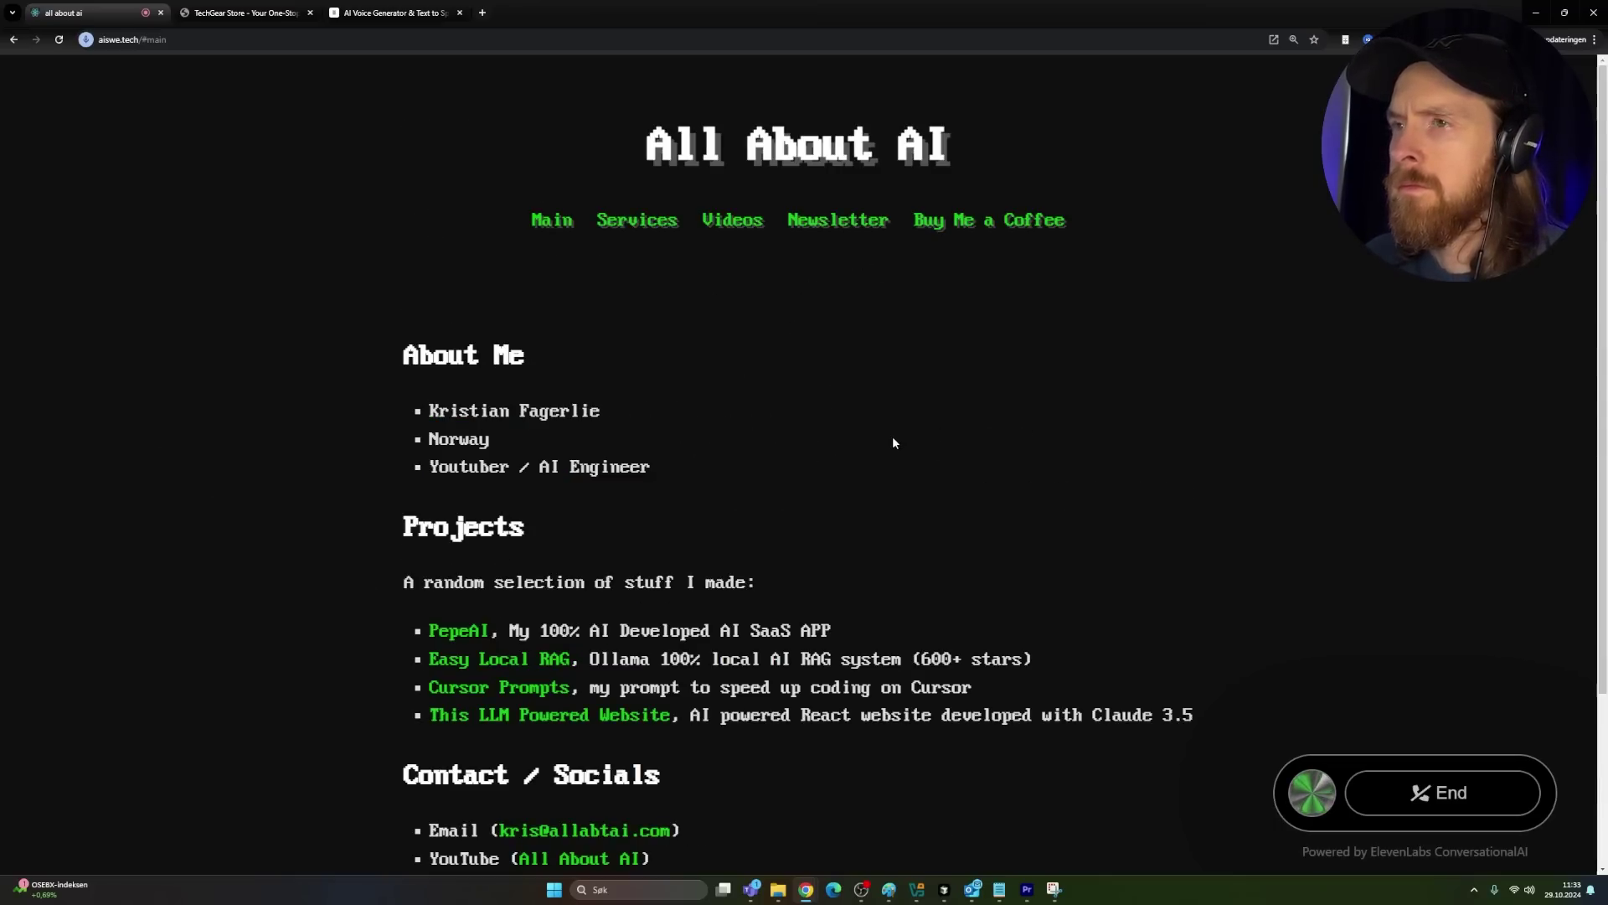
{"action": "scroll", "coordinate": [880, 440], "scroll_direction": "down", "scroll_amount": 3}
{"action": "scroll", "coordinate": [871, 439], "scroll_direction": "up", "scroll_amount": 3}
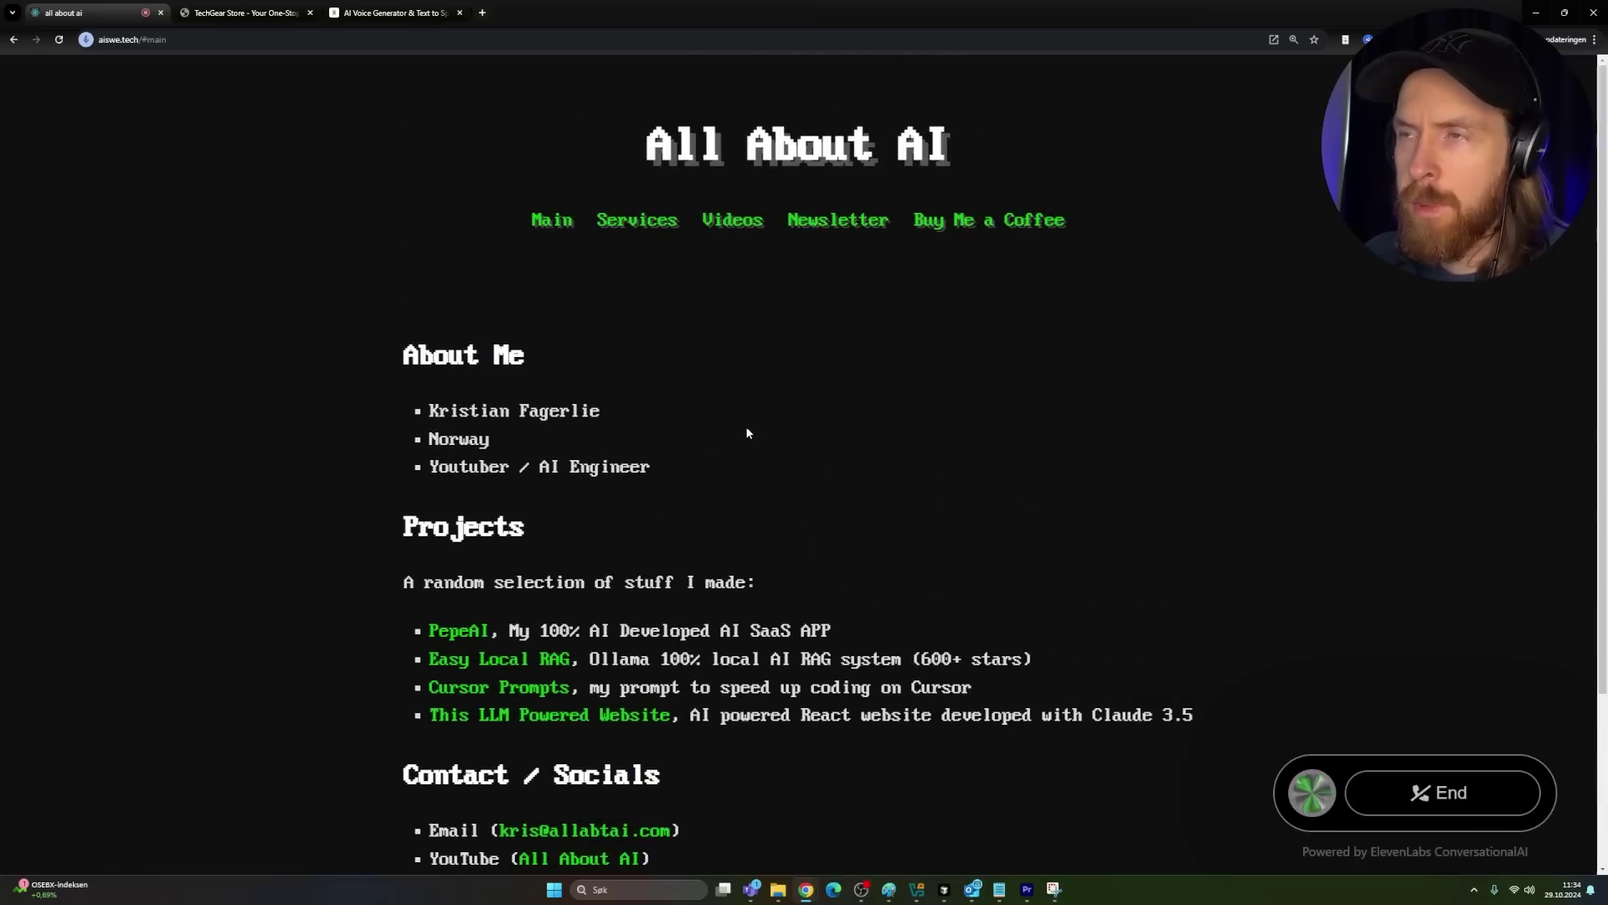
{"action": "scroll", "coordinate": [761, 363], "scroll_direction": "down", "scroll_amount": 3}
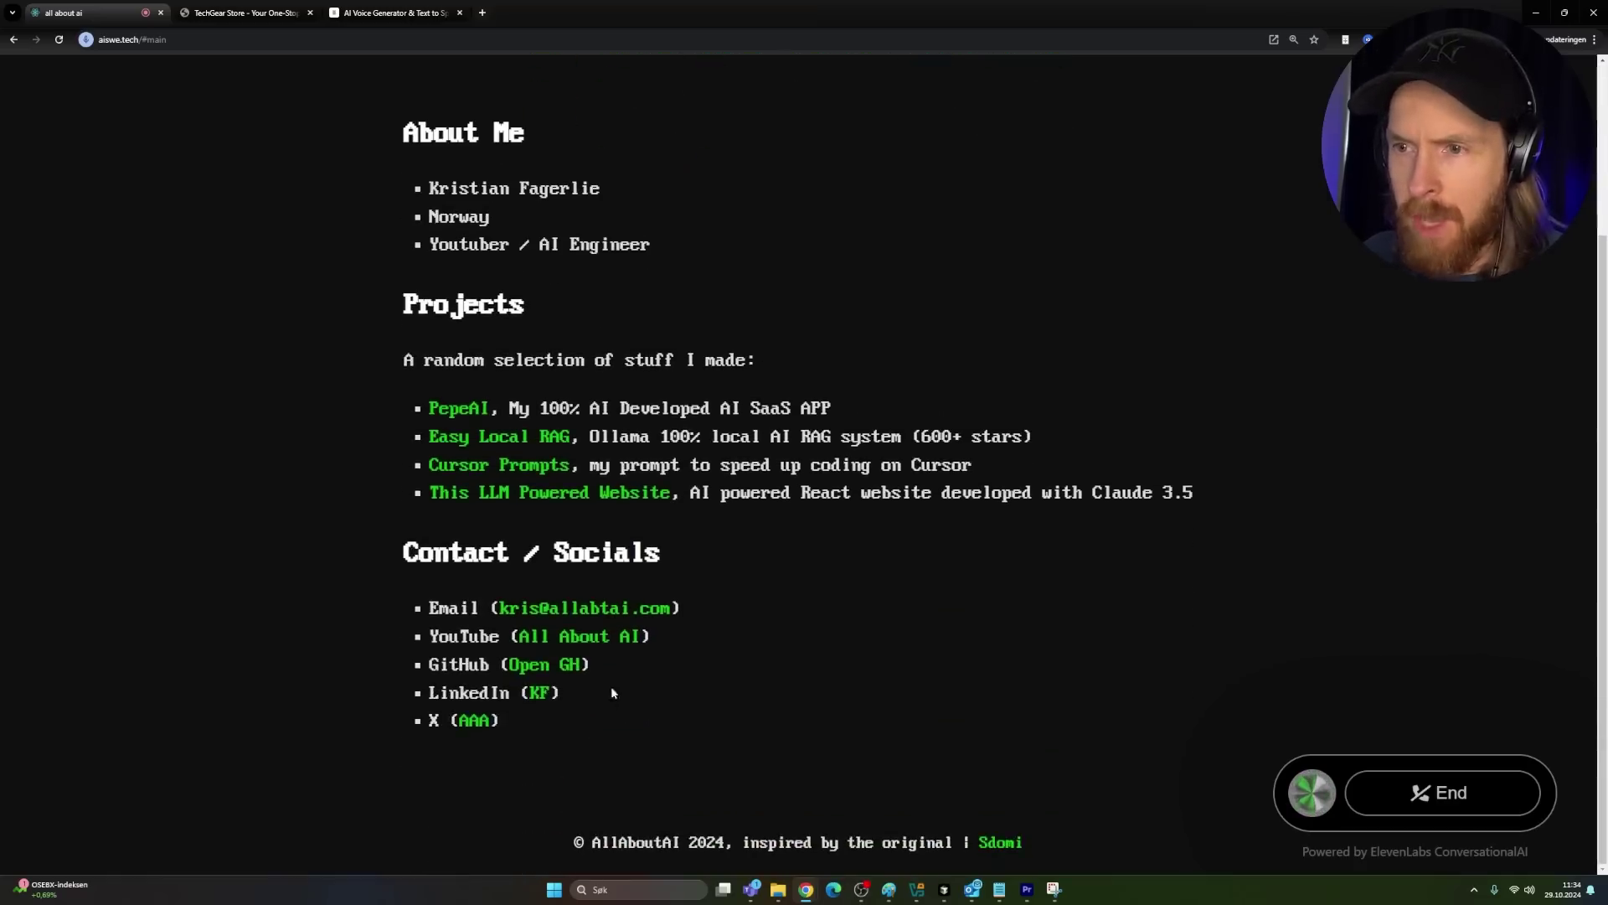
{"action": "left_click", "coordinate": [555, 664]}
{"action": "left_click", "coordinate": [197, 134]}
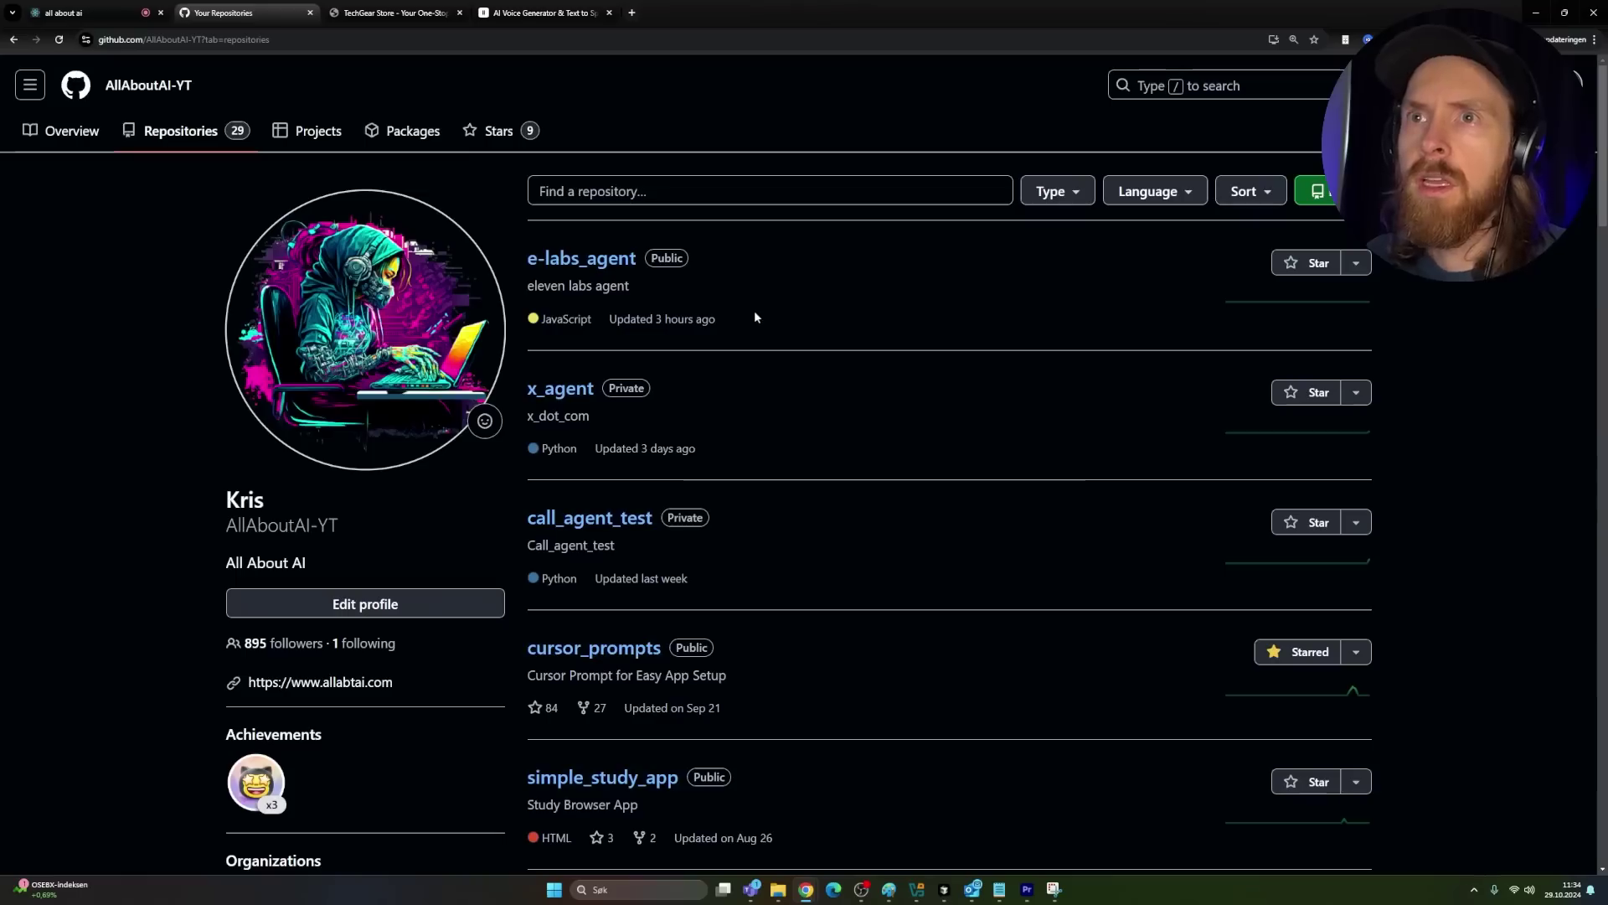
Go back to the GitHub profile overview with pinned easy-local-rag and 853 contributions.
{"action": "left_click", "coordinate": [12, 41]}
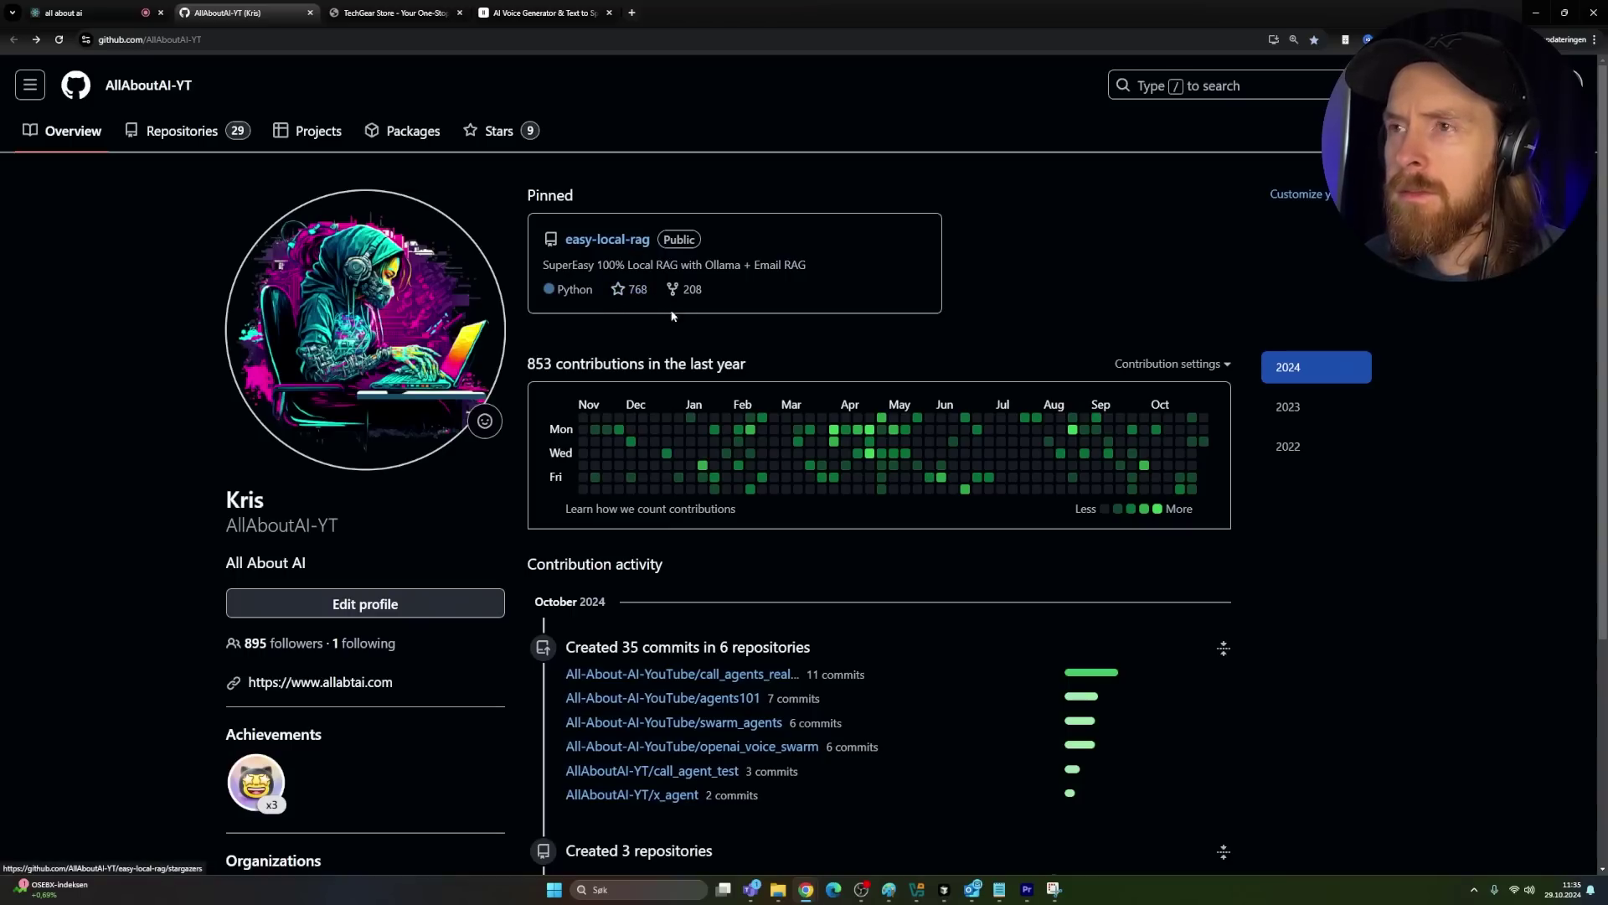
{"action": "scroll", "coordinate": [851, 548], "scroll_direction": "up", "scroll_amount": 5, "text": "ctrl"}
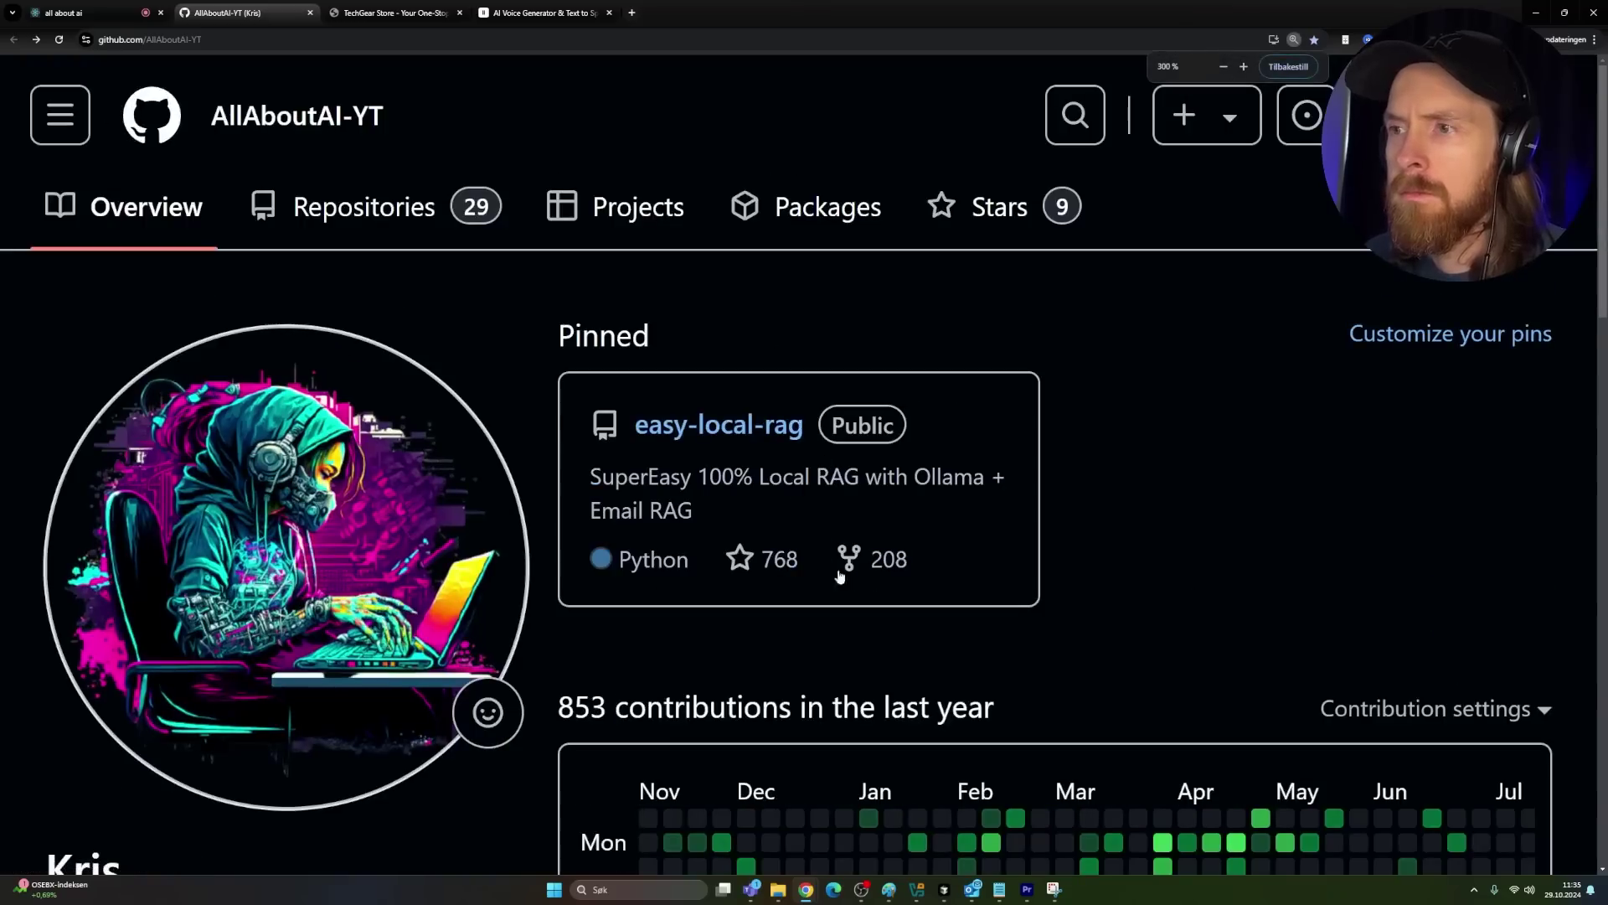
{"action": "scroll", "coordinate": [841, 576], "scroll_direction": "down", "scroll_amount": 2, "text": "ctrl"}
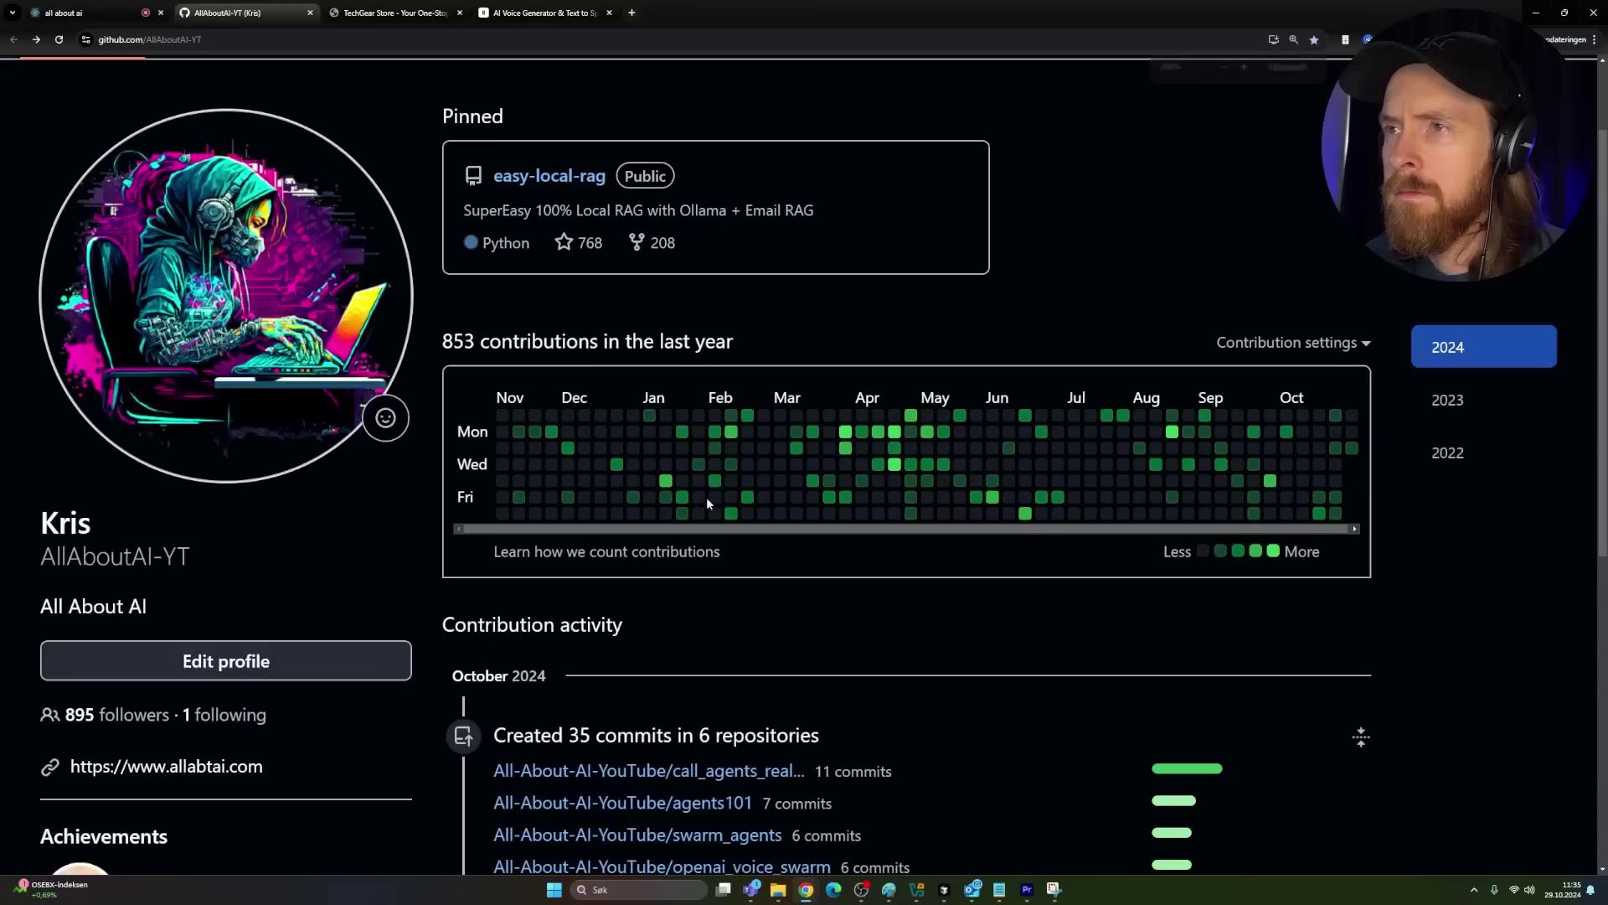
Return to aiswe.tech and scroll the newsletter form's name, email and three quiz questions.
{"action": "left_click", "coordinate": [93, 7]}
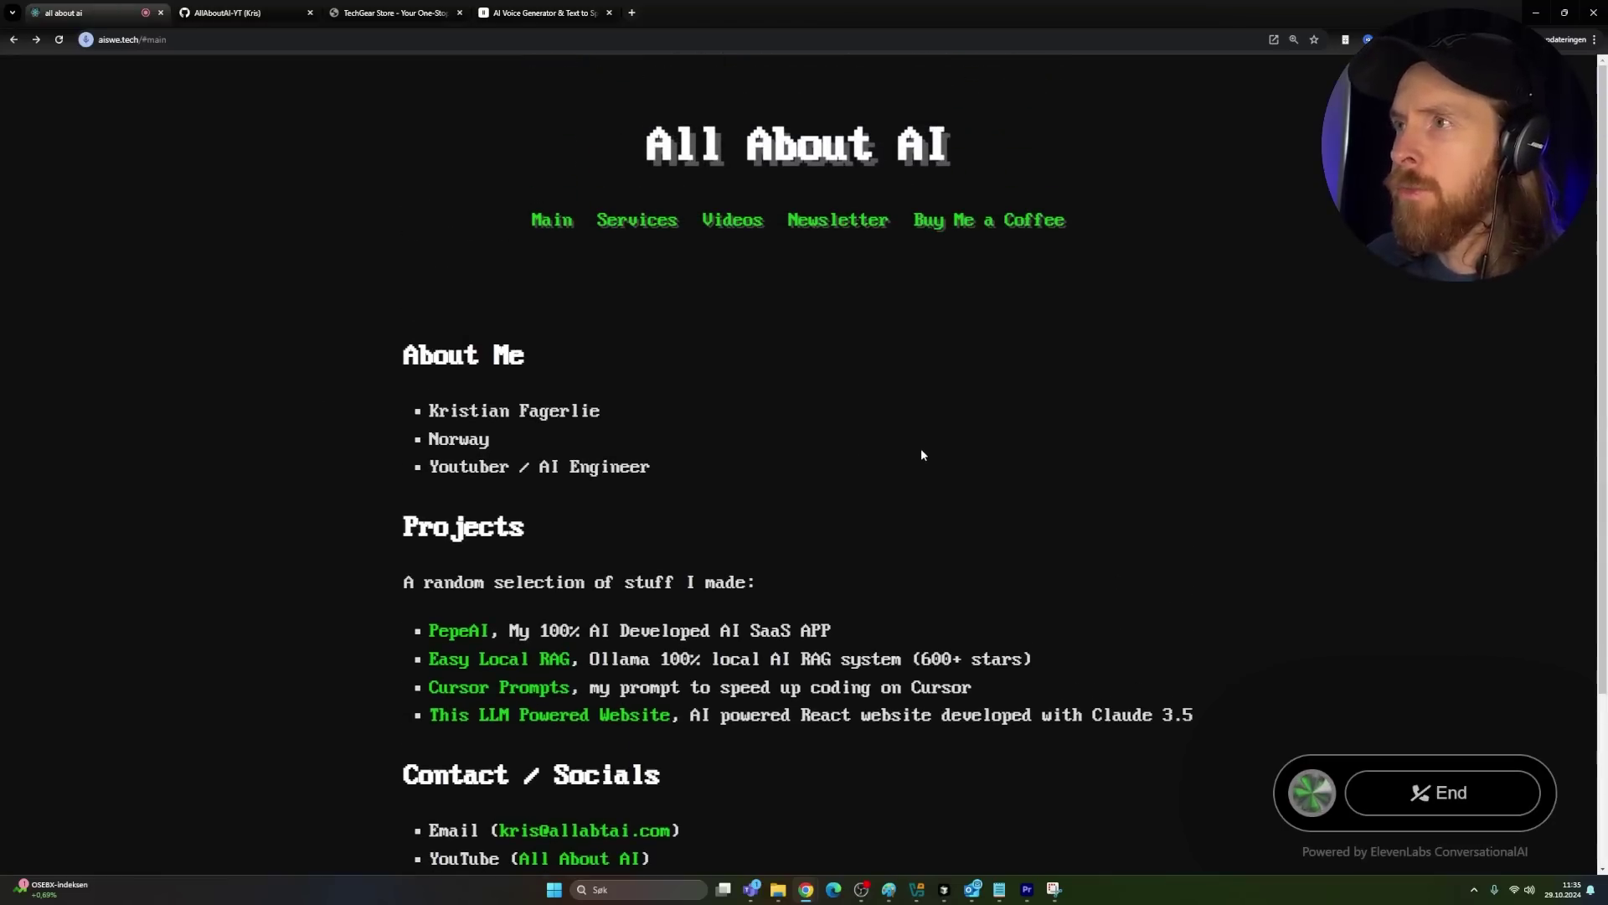
{"action": "left_click", "coordinate": [827, 229]}
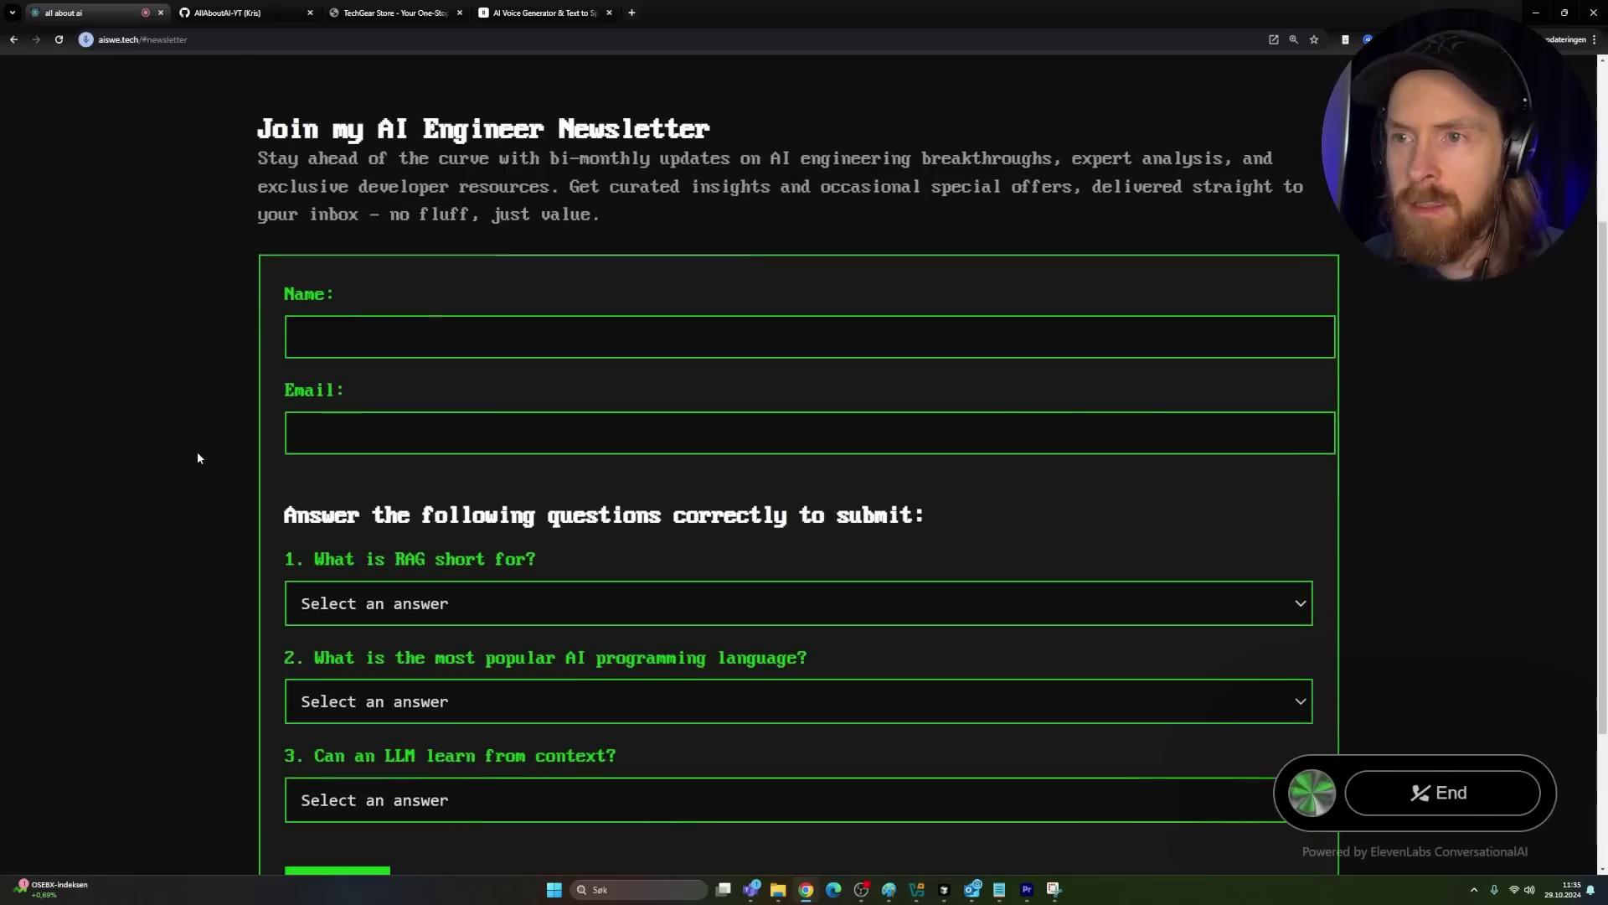
{"action": "scroll", "coordinate": [208, 450], "scroll_direction": "up", "scroll_amount": 1}
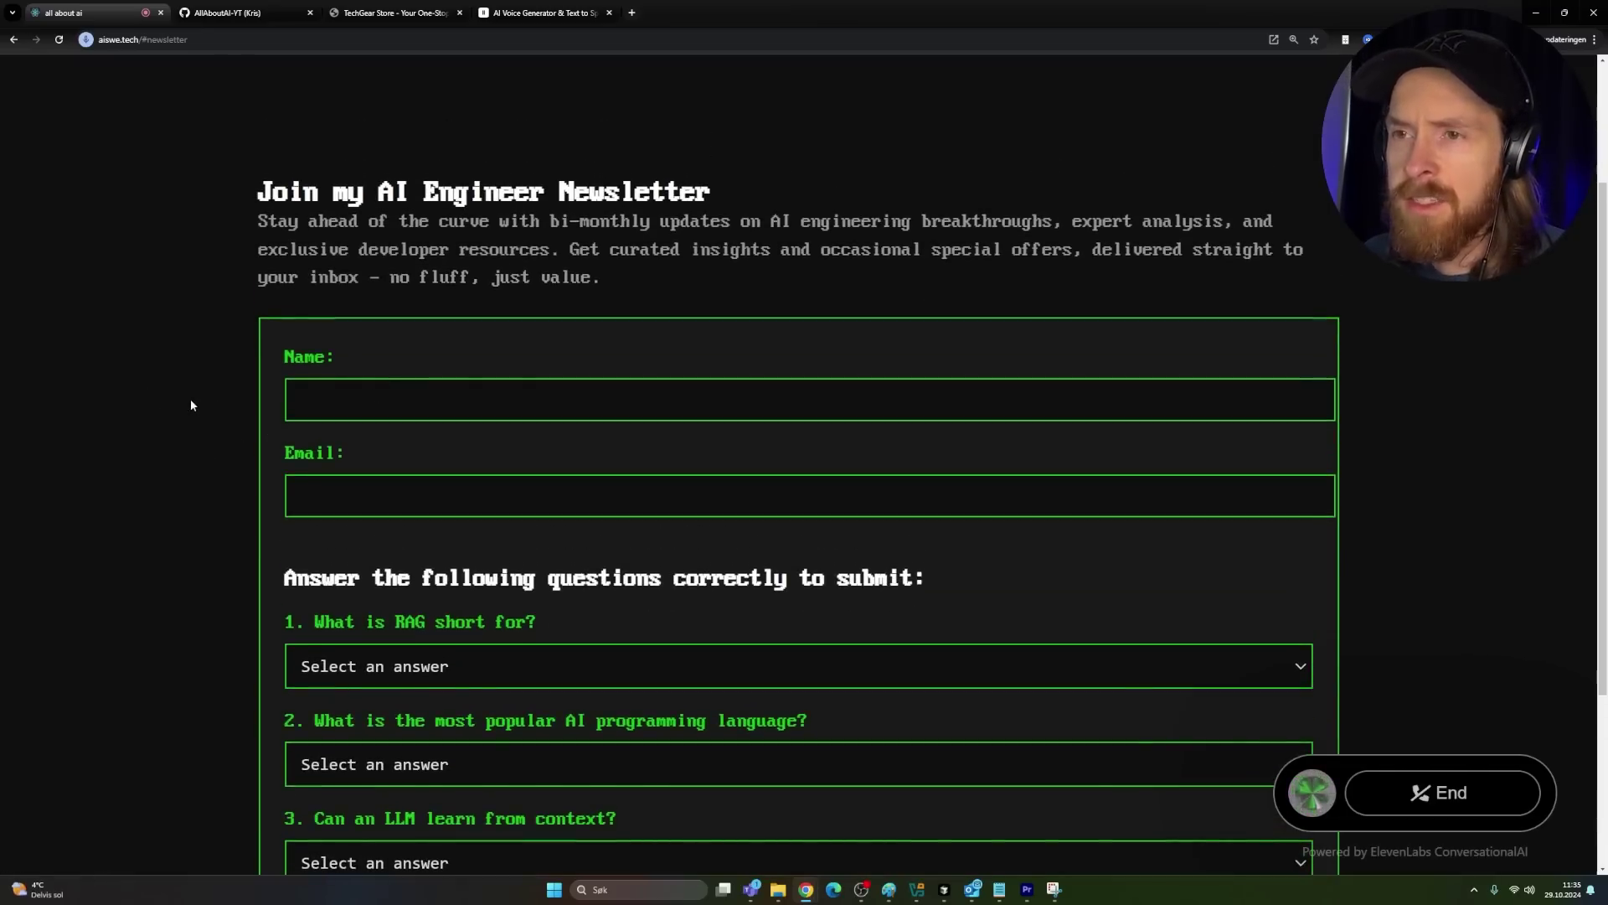
{"action": "scroll", "coordinate": [191, 406], "scroll_direction": "down", "scroll_amount": 3}
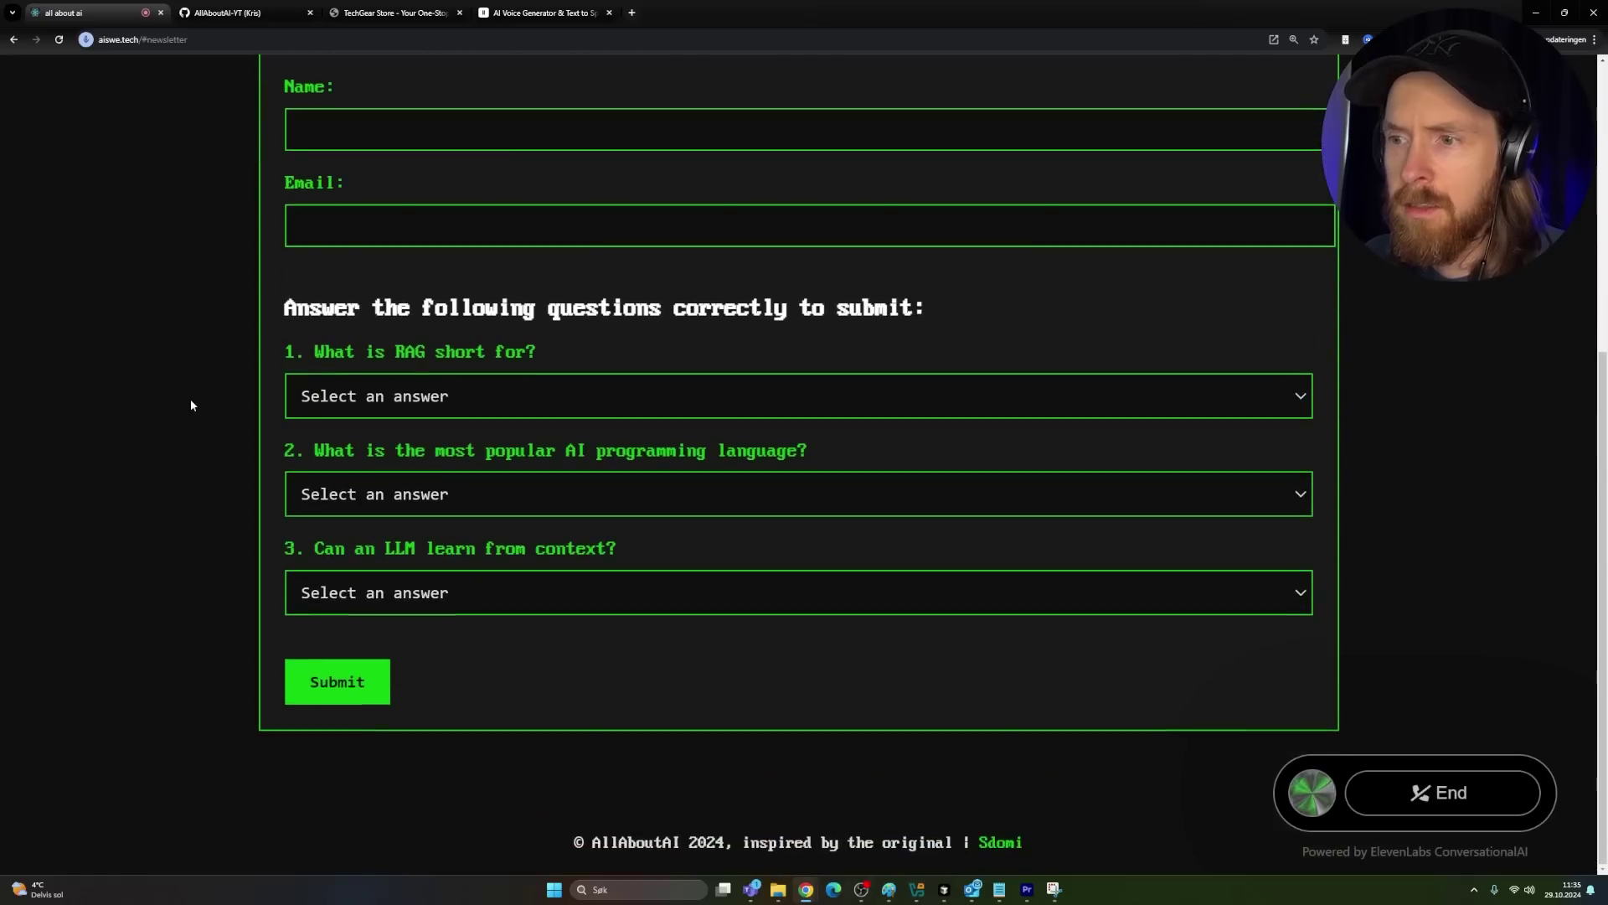
{"action": "scroll", "coordinate": [191, 405], "scroll_direction": "up", "scroll_amount": 5}
{"action": "scroll", "coordinate": [191, 405], "scroll_direction": "down", "scroll_amount": 4}
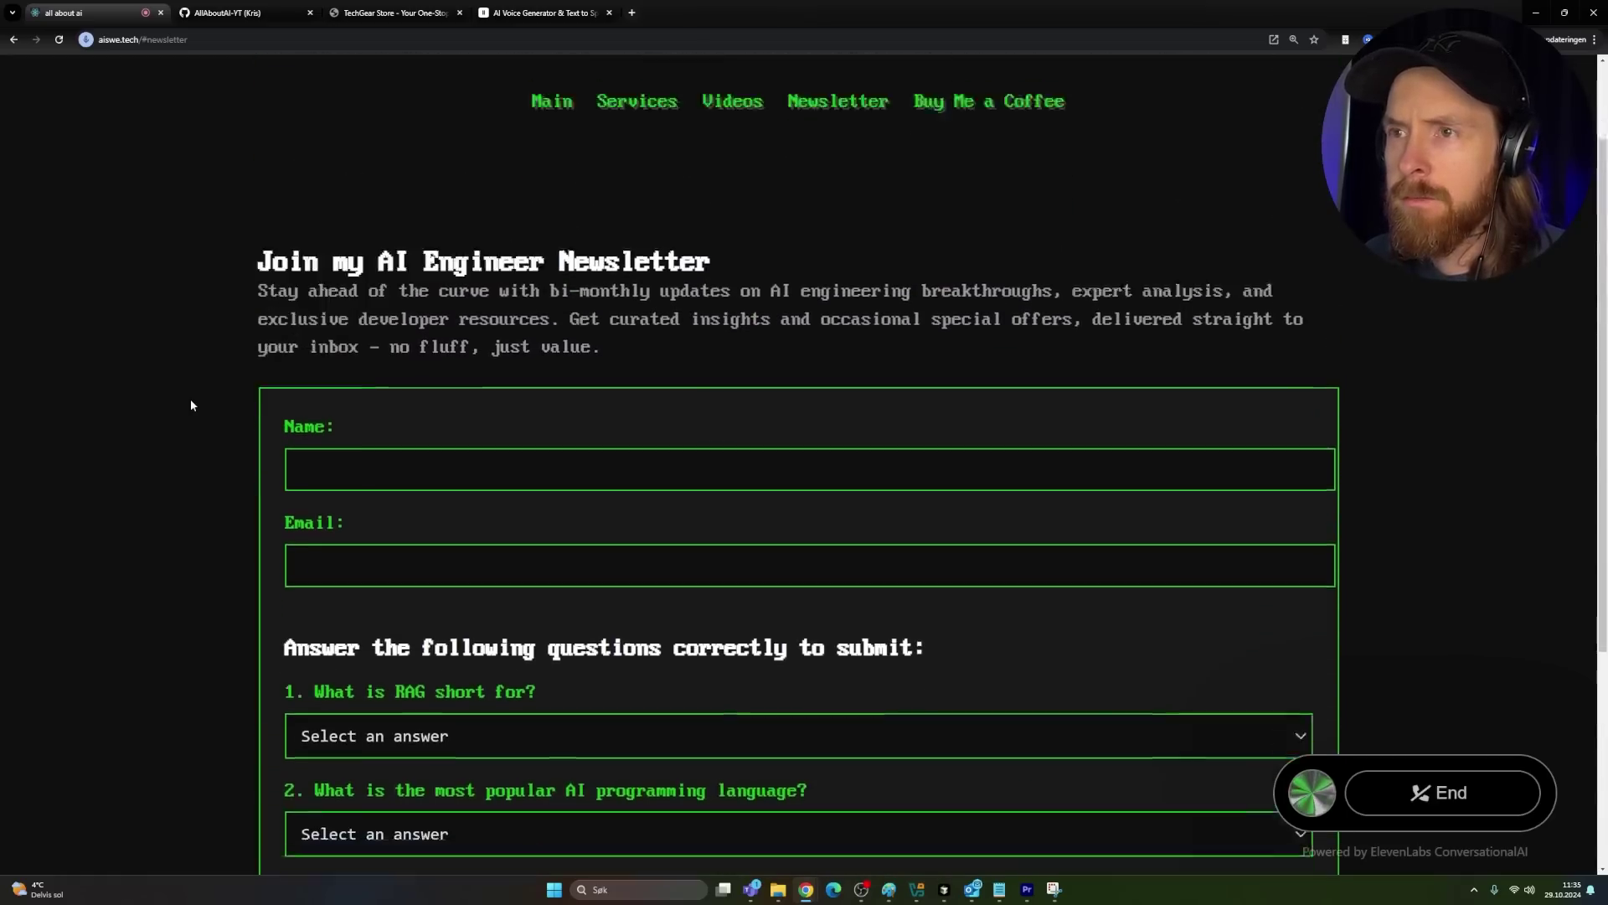
{"action": "scroll", "coordinate": [191, 405], "scroll_direction": "up", "scroll_amount": 4}
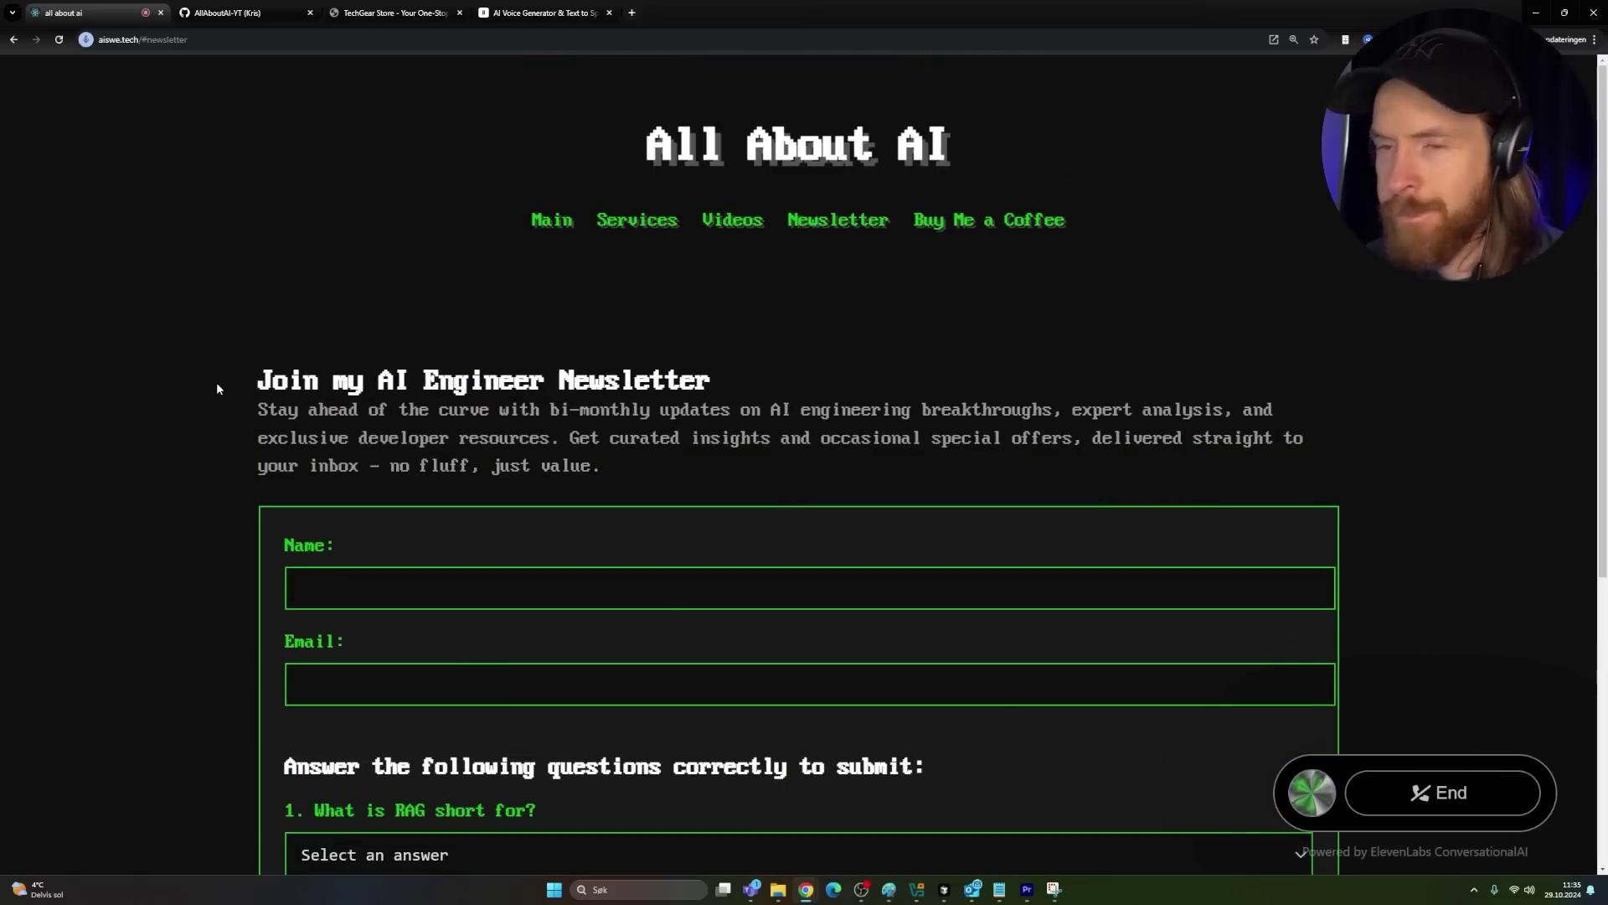
Hang up the voice call on the widget and switch to the TechGear Store tab.
{"action": "left_click", "coordinate": [1458, 803]}
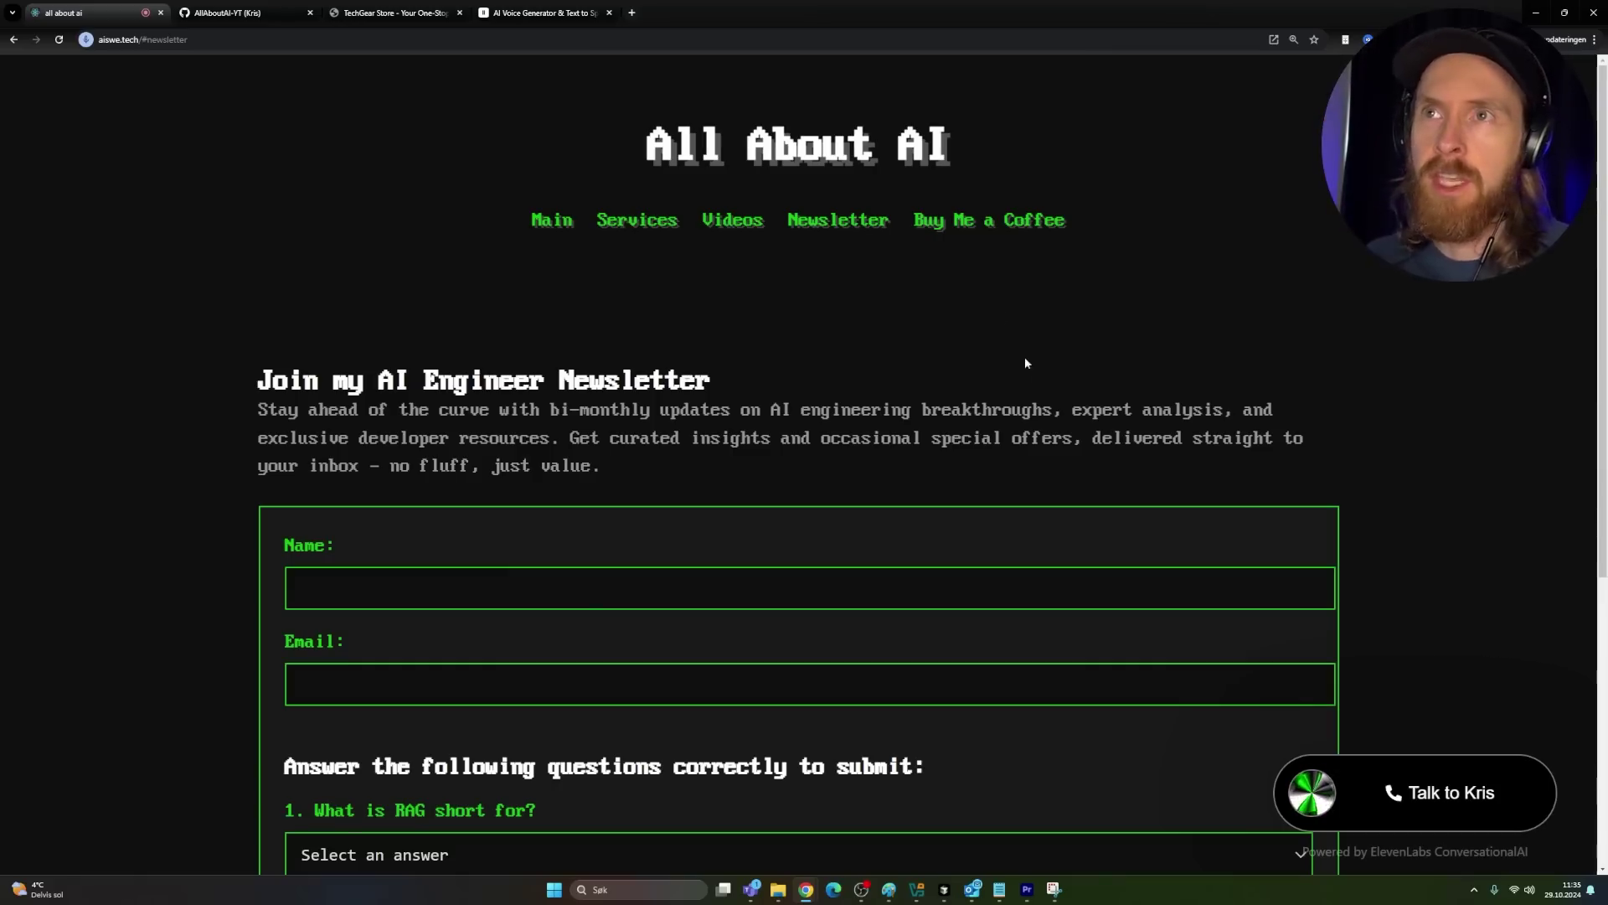
{"action": "left_click", "coordinate": [394, 13]}
Open Conversational AI to list the aiswe.tech Agent and the Support agent.
{"action": "scroll", "coordinate": [1193, 389], "scroll_direction": "up", "scroll_amount": 2}
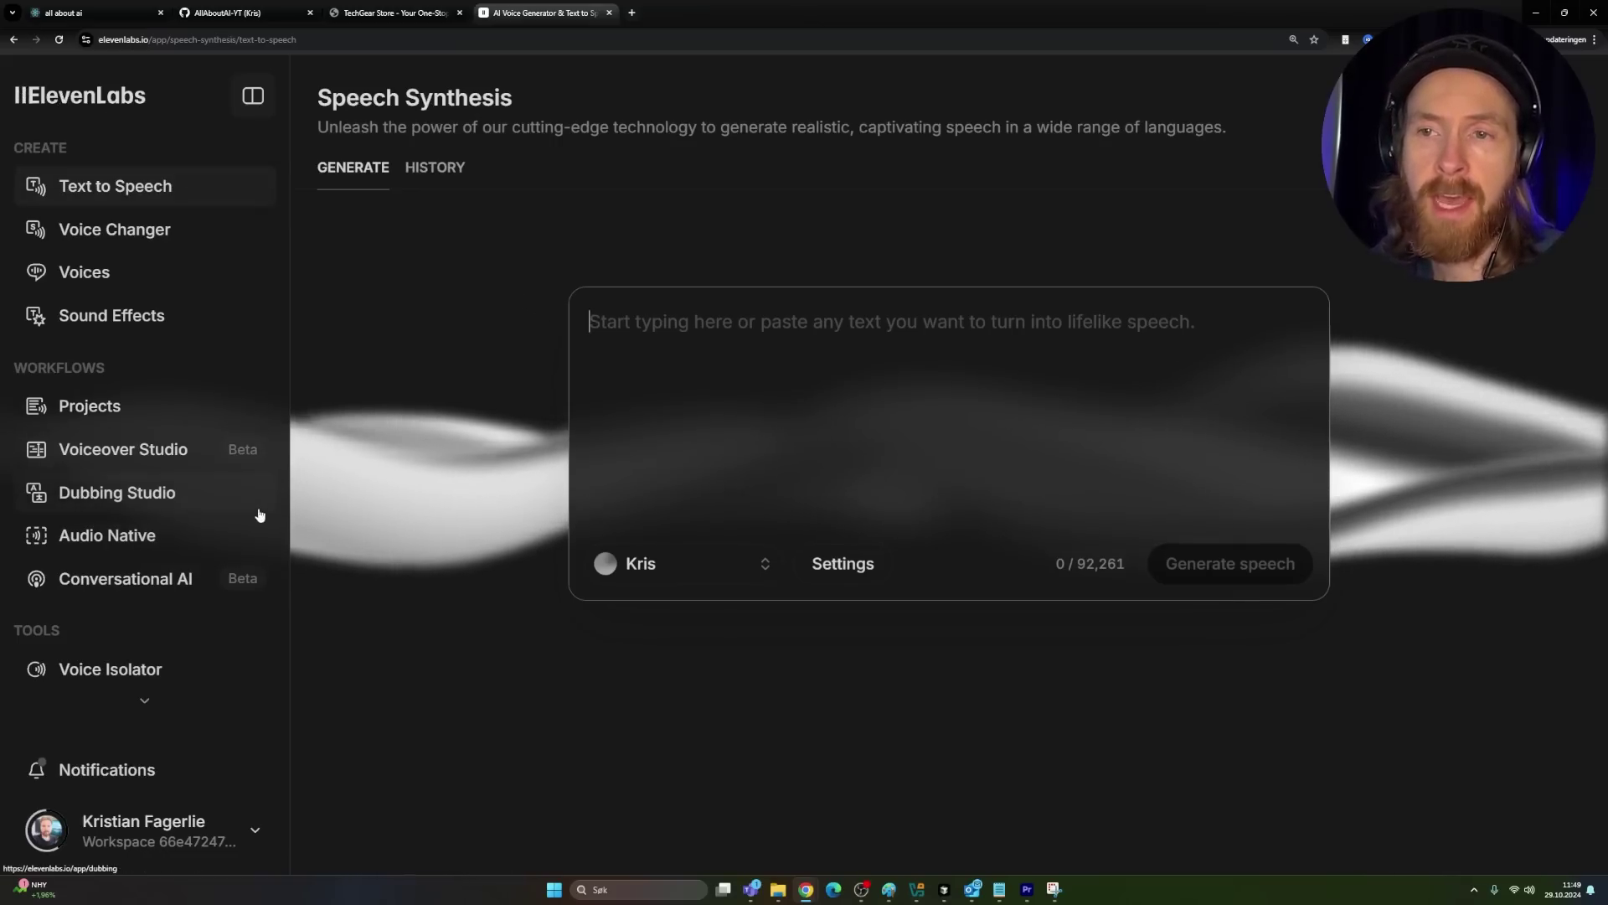
{"action": "left_click", "coordinate": [117, 588]}
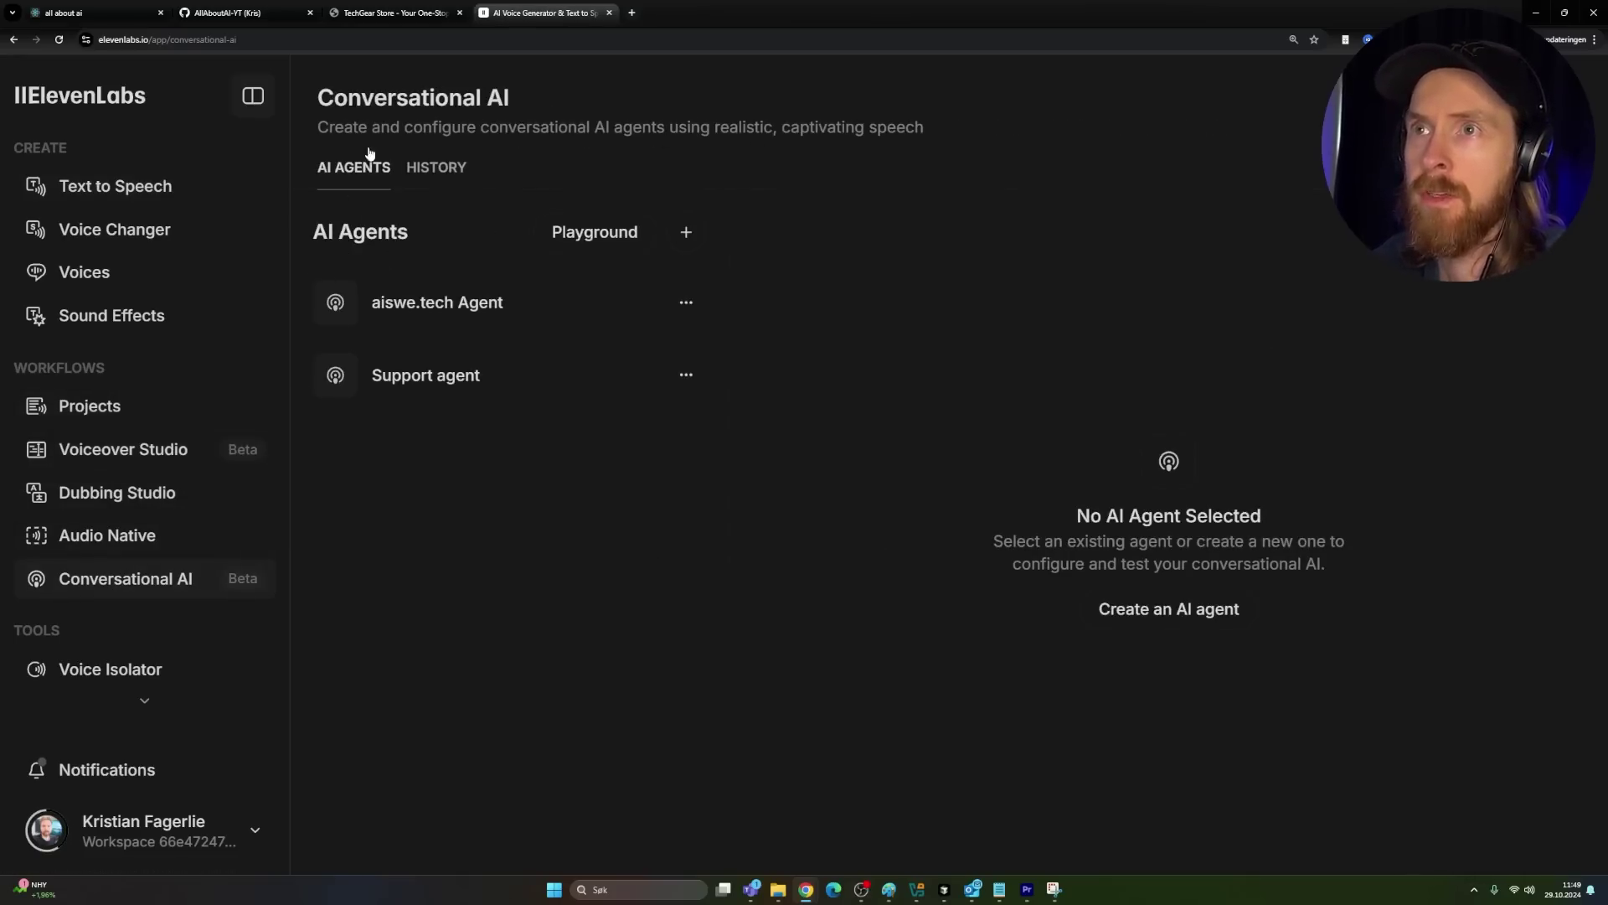
{"action": "left_click_drag", "start_coordinate": [529, 124], "coordinate": [964, 130]}
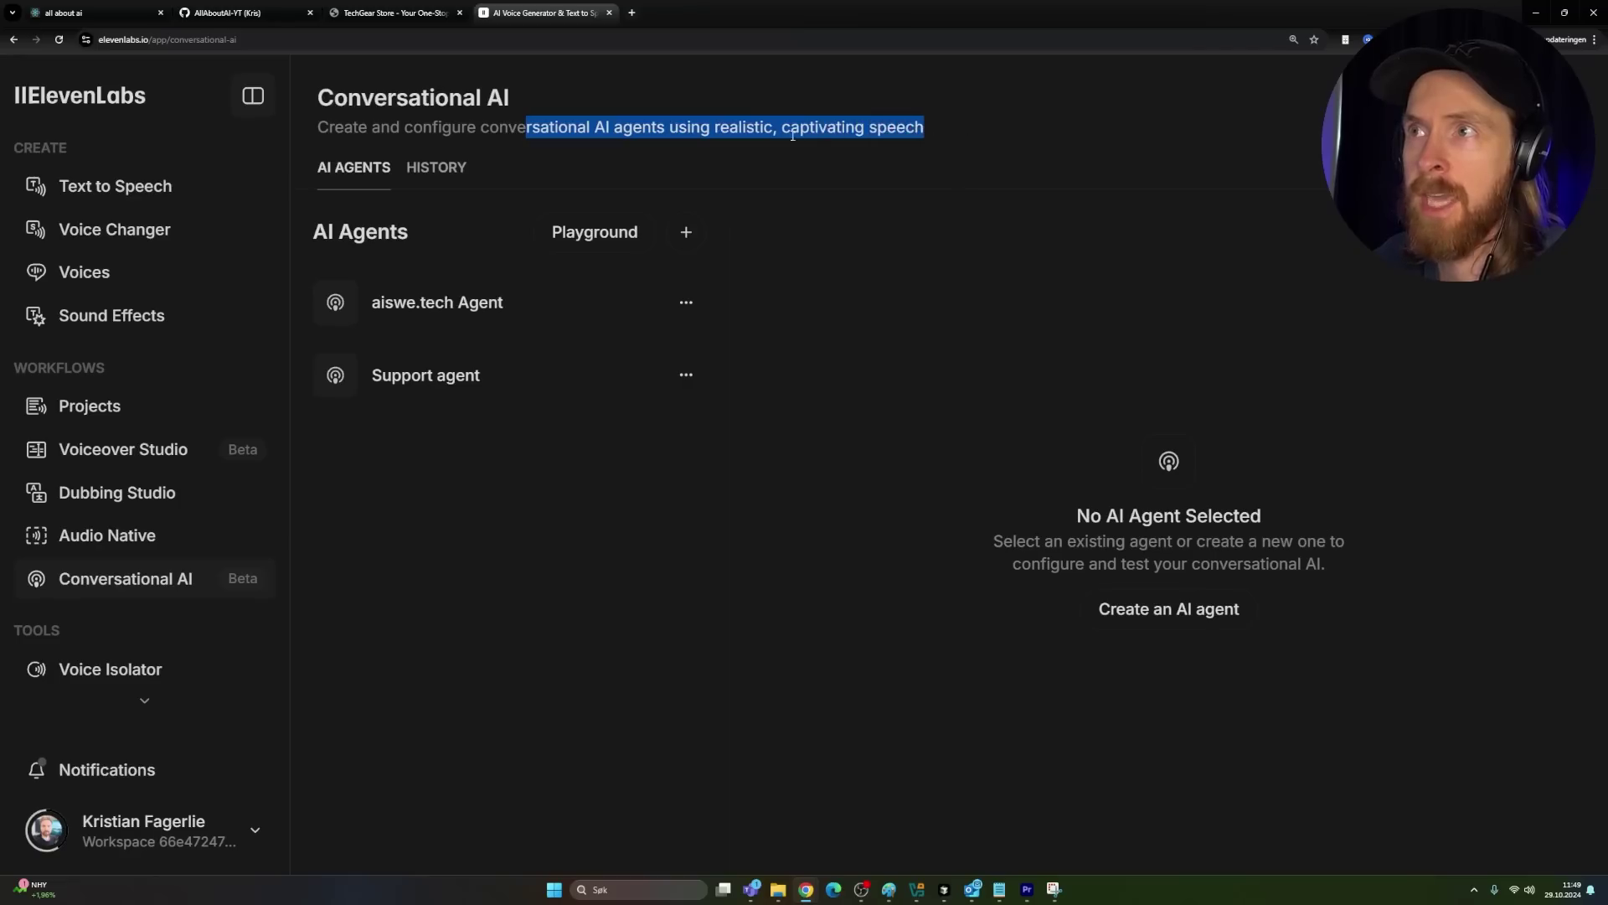
Open the aiswe.tech Agent's settings and copy its agent ID.
{"action": "left_click", "coordinate": [402, 312]}
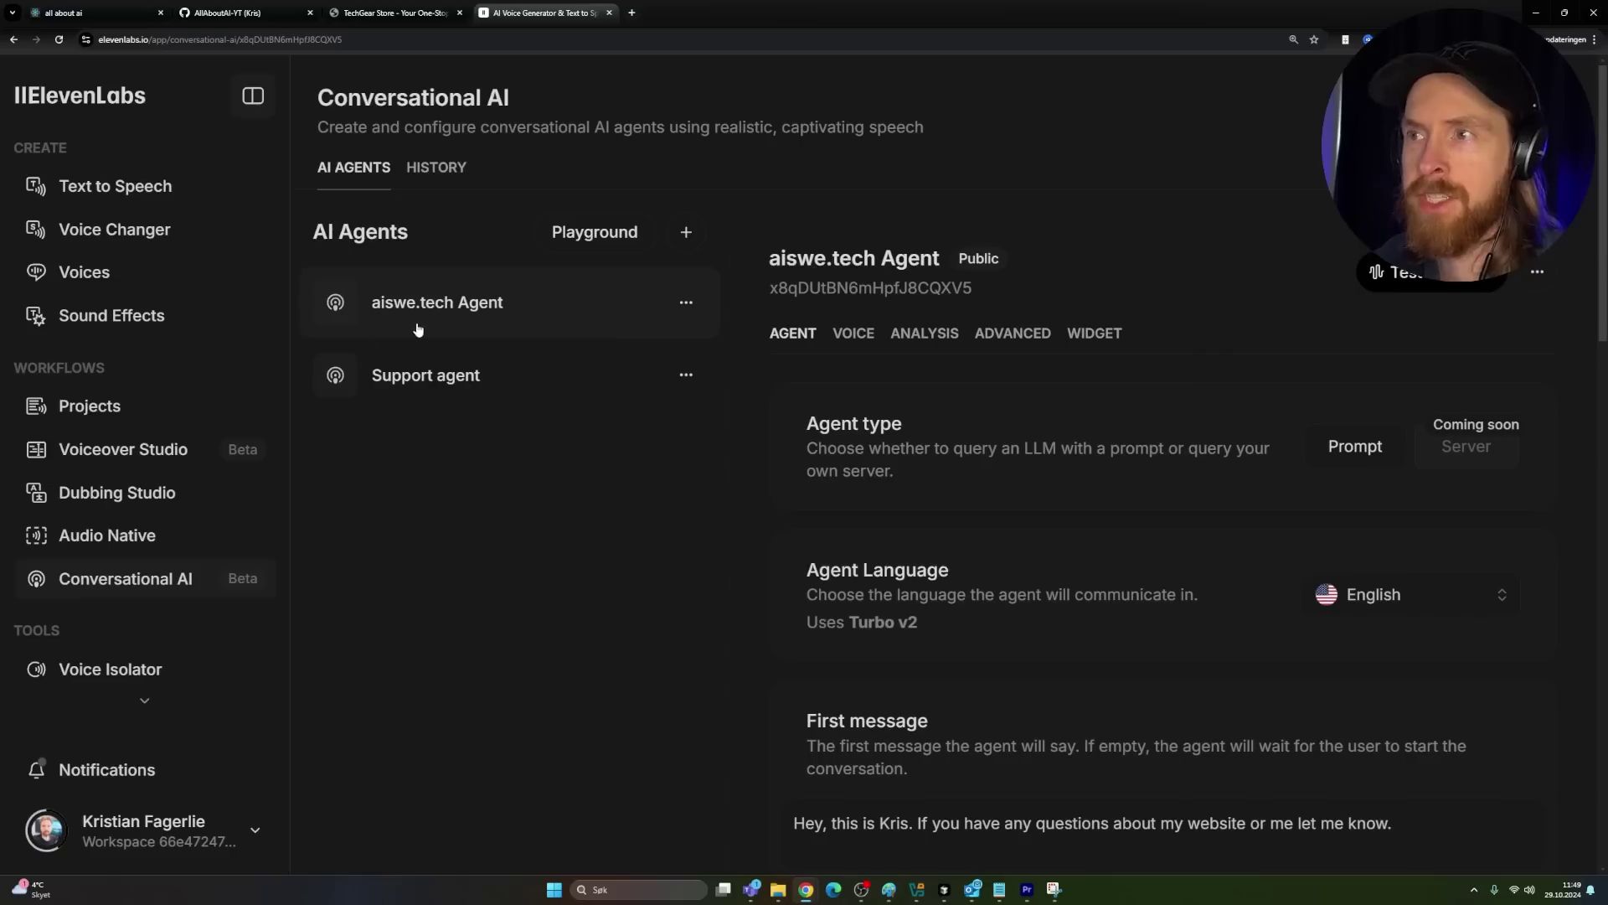
{"action": "left_click", "coordinate": [848, 289]}
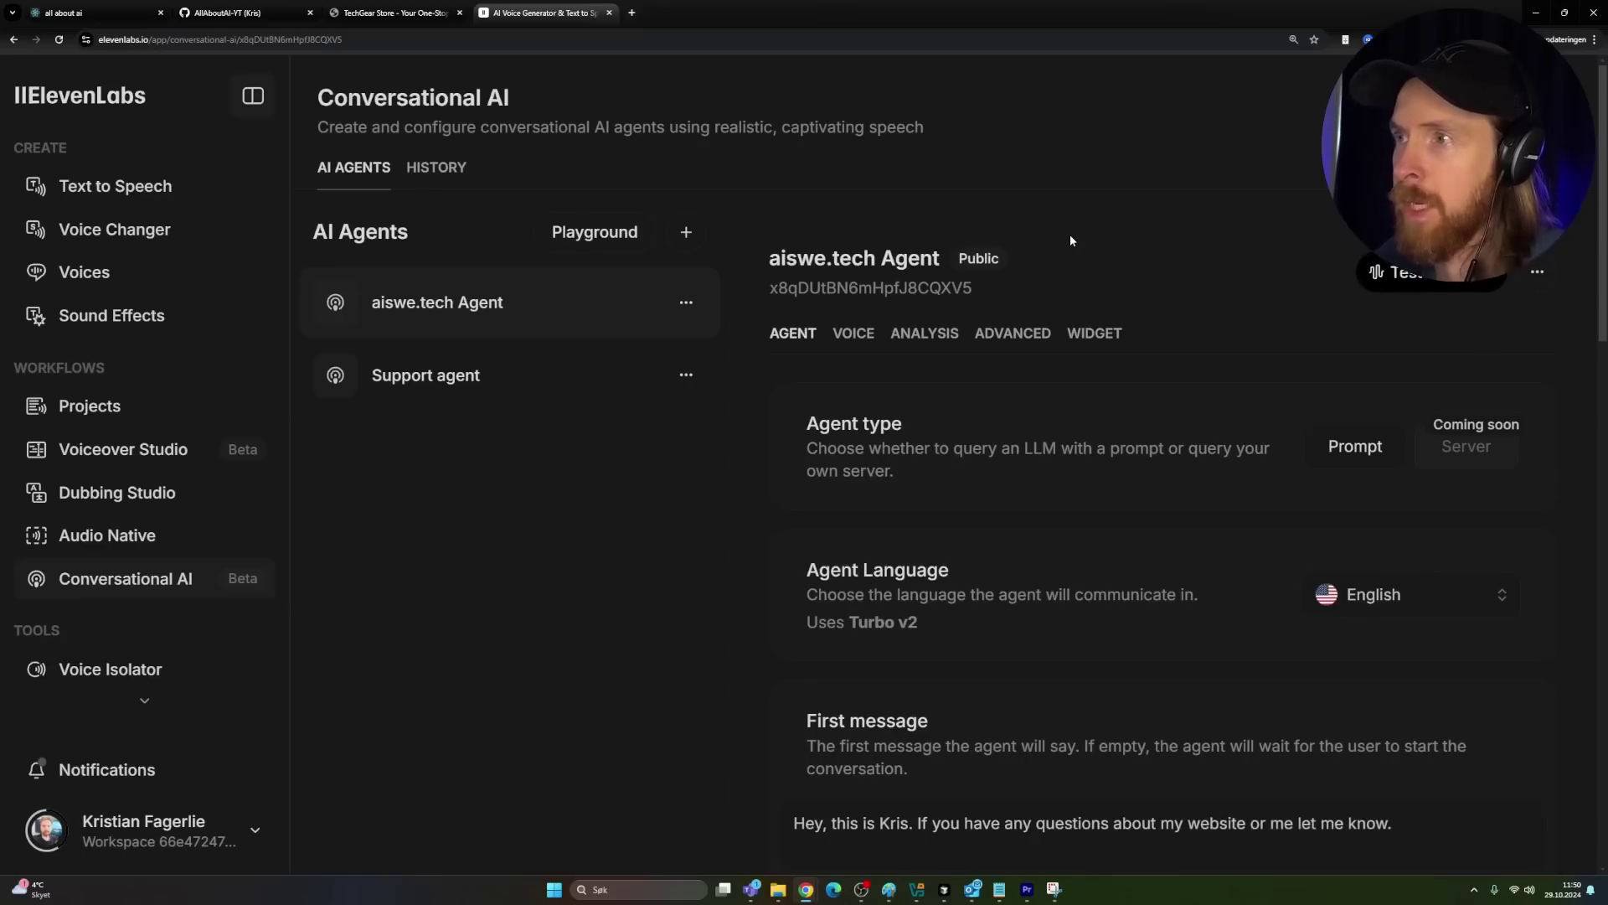
{"action": "scroll", "coordinate": [1071, 241], "scroll_direction": "down", "scroll_amount": 4}
{"action": "scroll", "coordinate": [1071, 241], "scroll_direction": "up", "scroll_amount": 2}
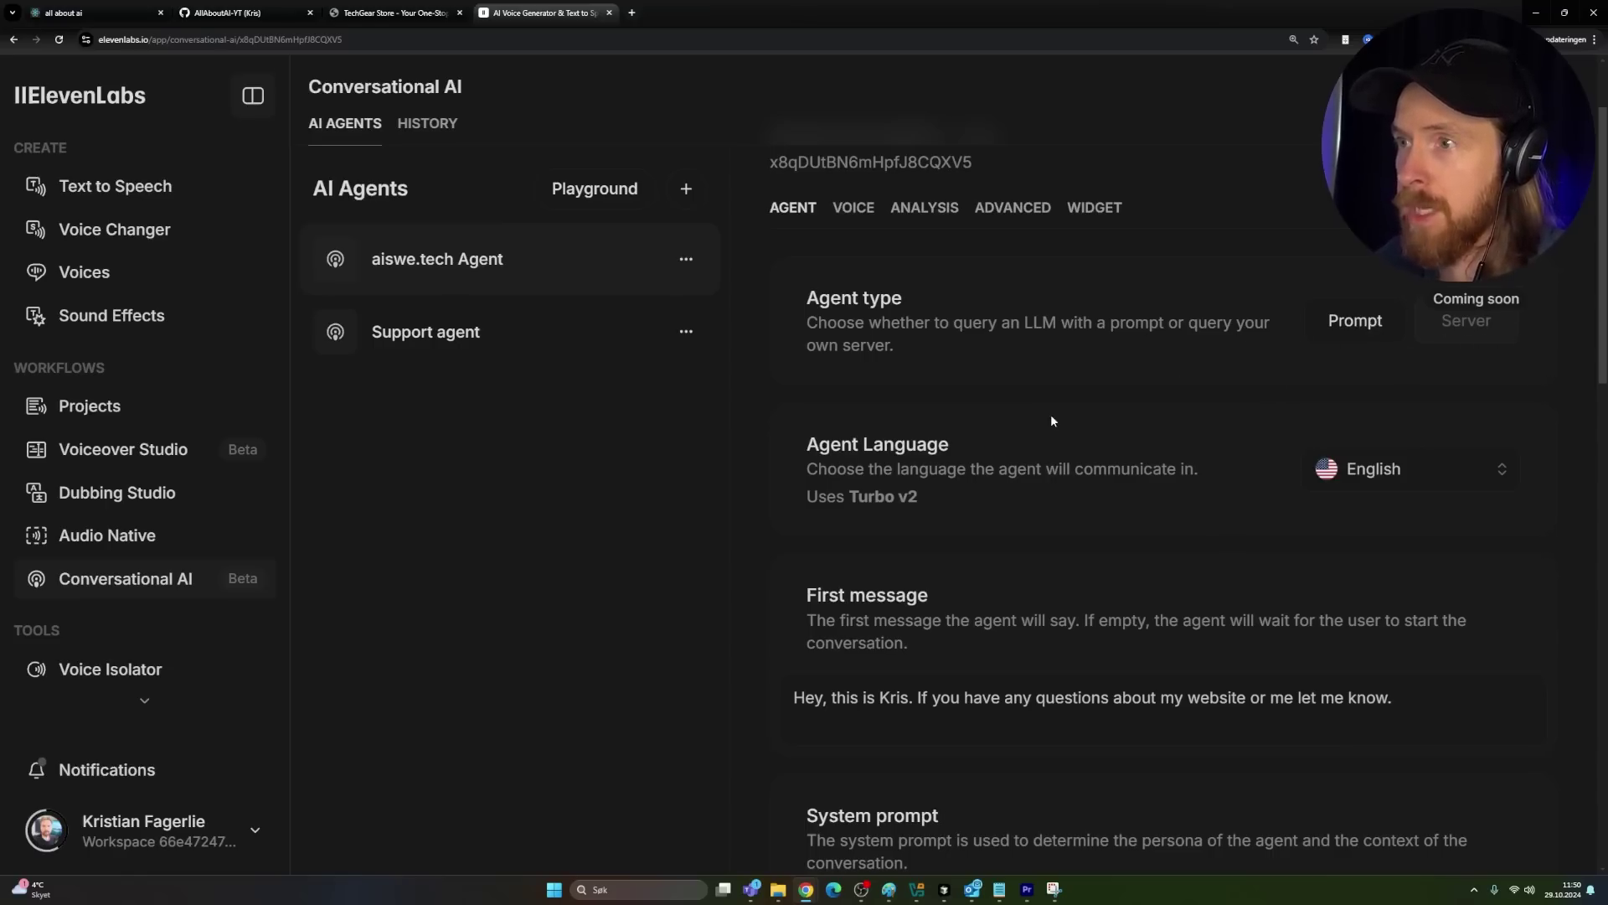
{"action": "scroll", "coordinate": [833, 419], "scroll_direction": "down", "scroll_amount": 2}
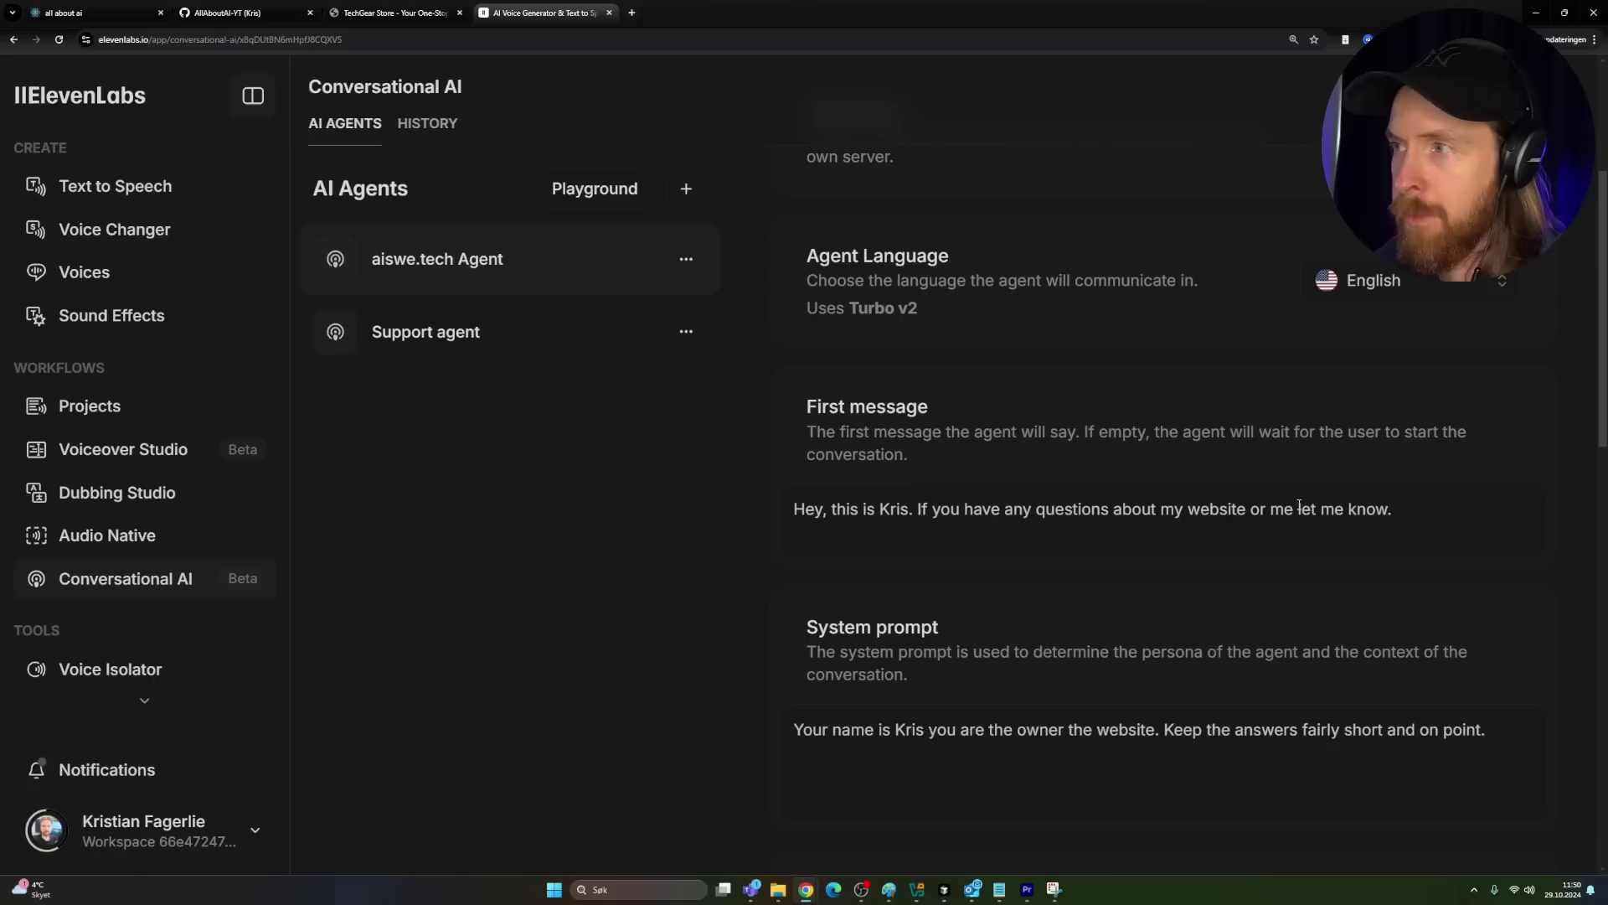
Select and review the first message and system prompt text, then check the knowledge base.
{"action": "double_click", "coordinate": [1397, 509]}
{"action": "key", "text": "ctrl+a"}
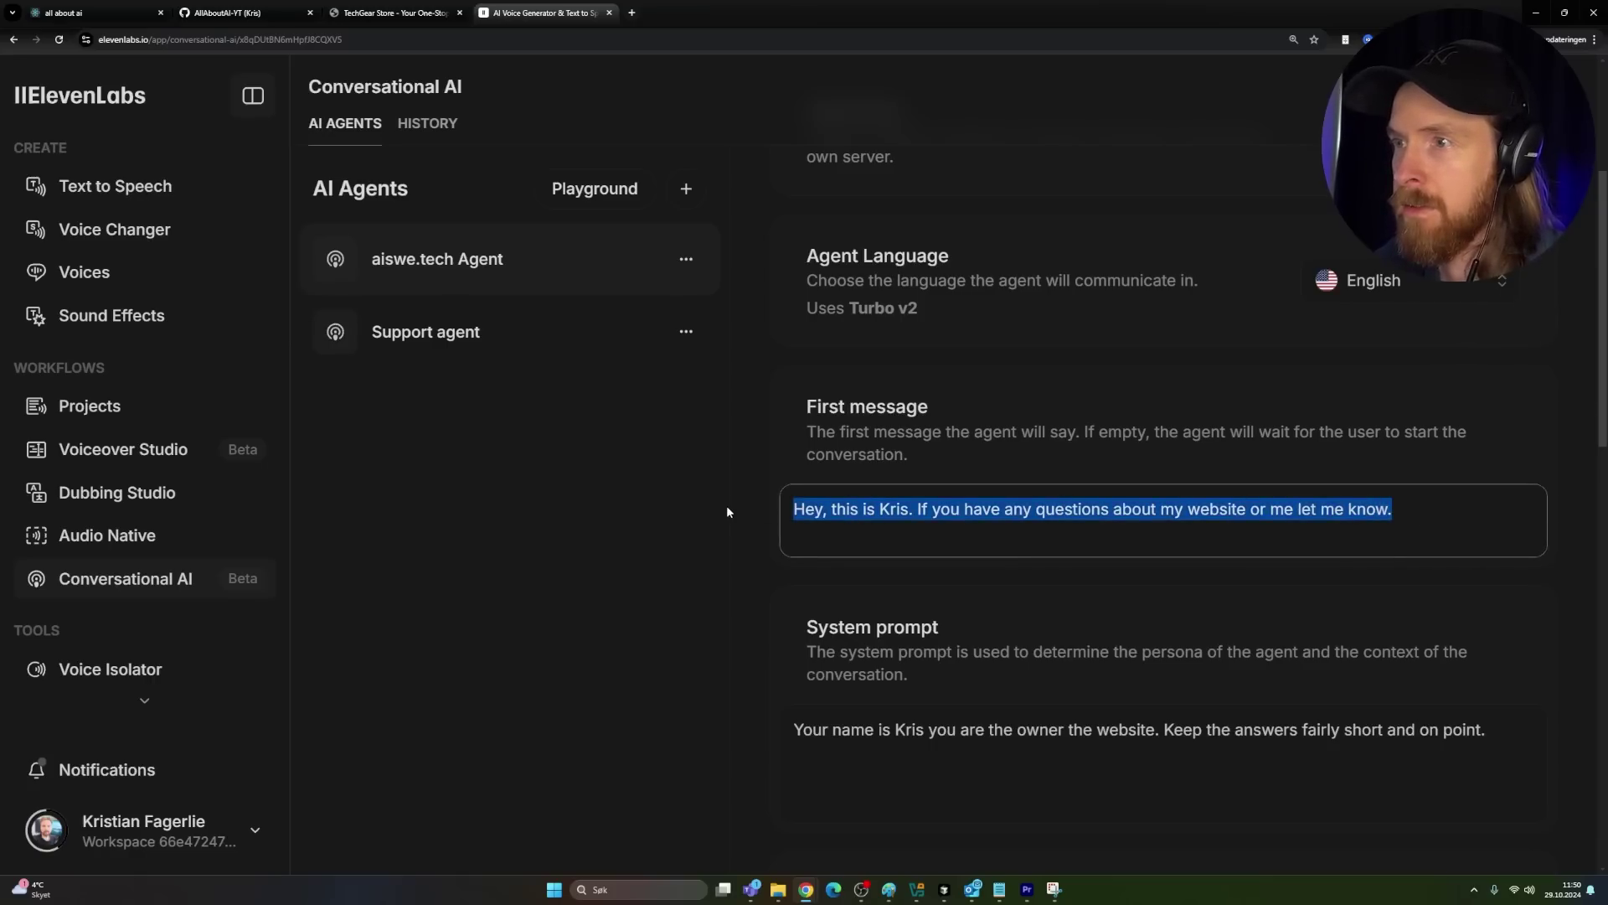
{"action": "scroll", "coordinate": [801, 424], "scroll_direction": "down", "scroll_amount": 3}
{"action": "left_click_drag", "start_coordinate": [801, 425], "coordinate": [1507, 413]}
{"action": "left_click", "coordinate": [1393, 456]}
{"action": "scroll", "coordinate": [1254, 456], "scroll_direction": "up", "scroll_amount": 4}
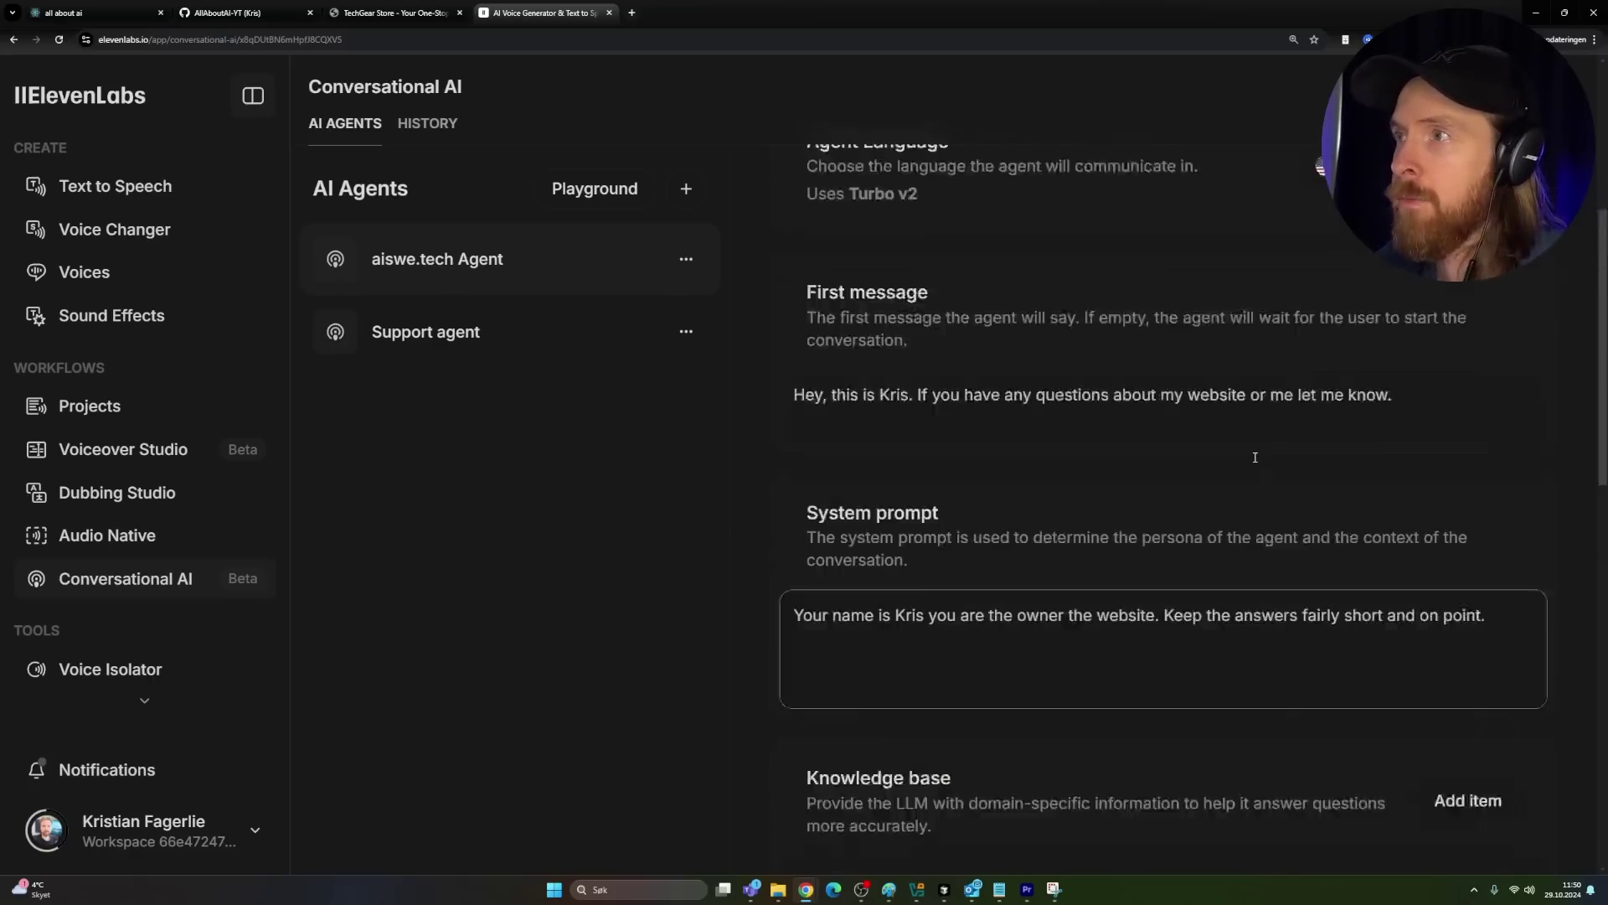
{"action": "scroll", "coordinate": [1254, 457], "scroll_direction": "down", "scroll_amount": 7}
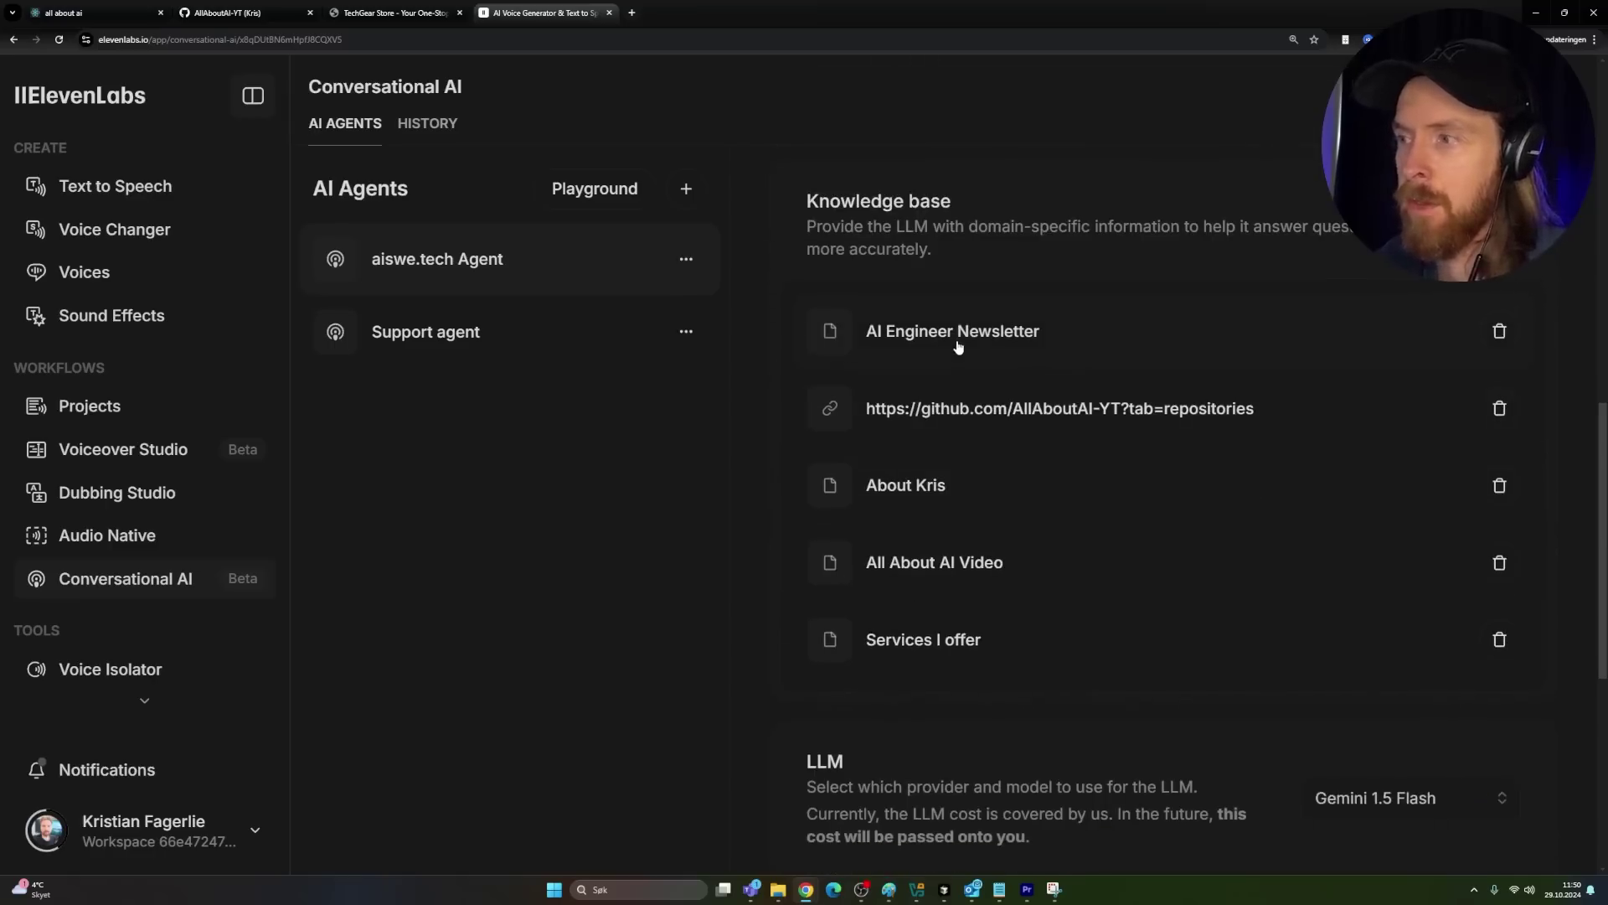
{"action": "scroll", "coordinate": [958, 347], "scroll_direction": "up", "scroll_amount": 1}
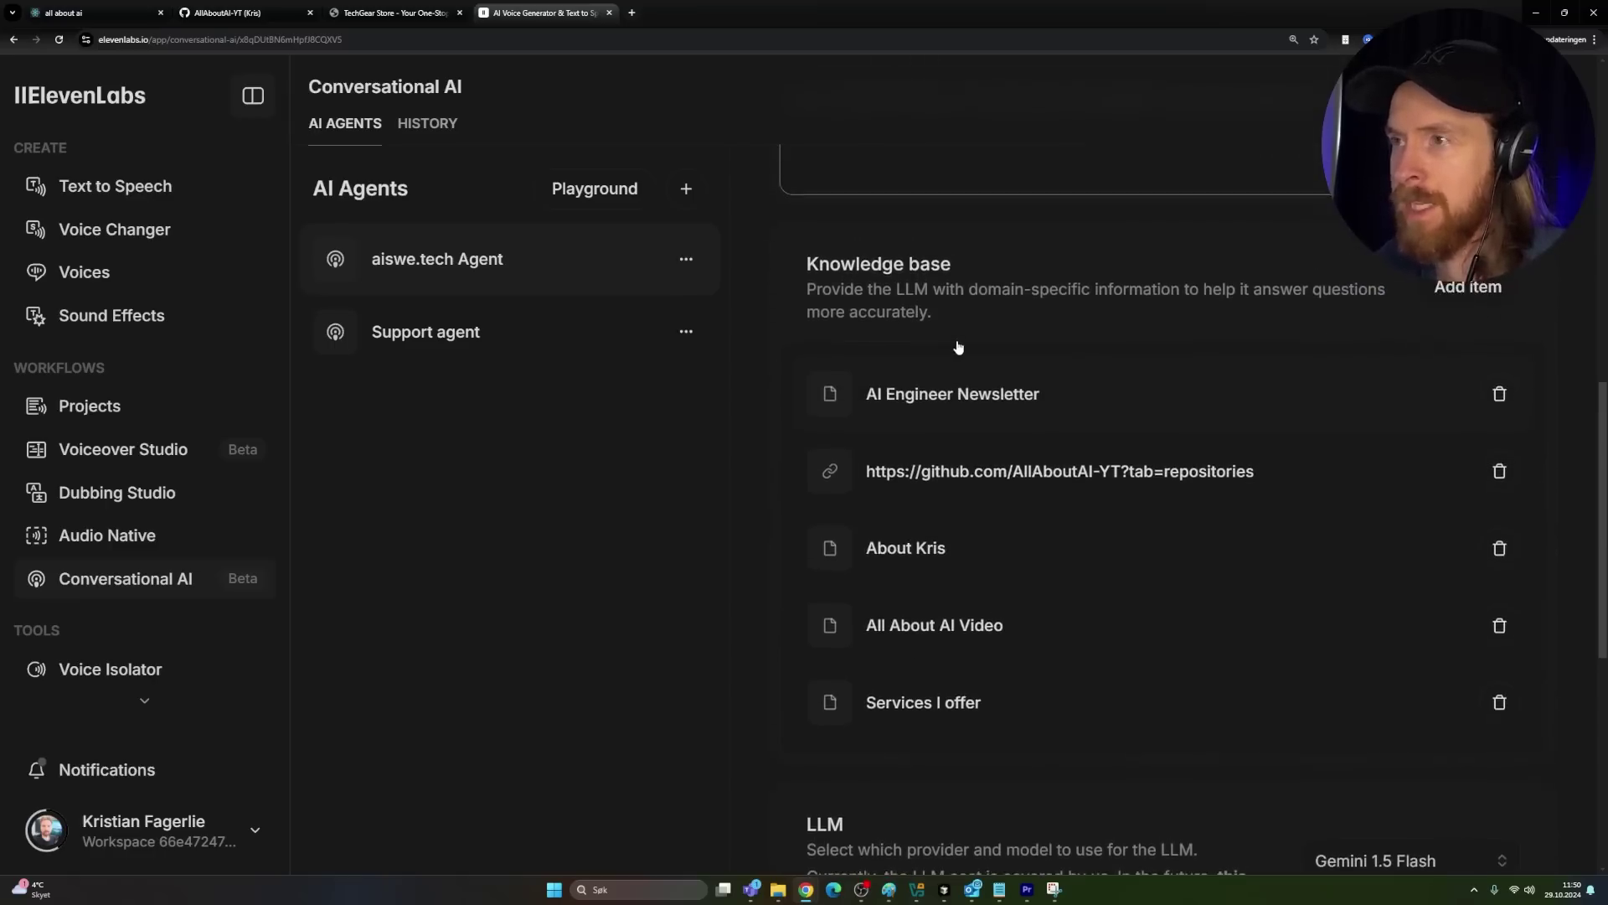
{"action": "left_click", "coordinate": [892, 394]}
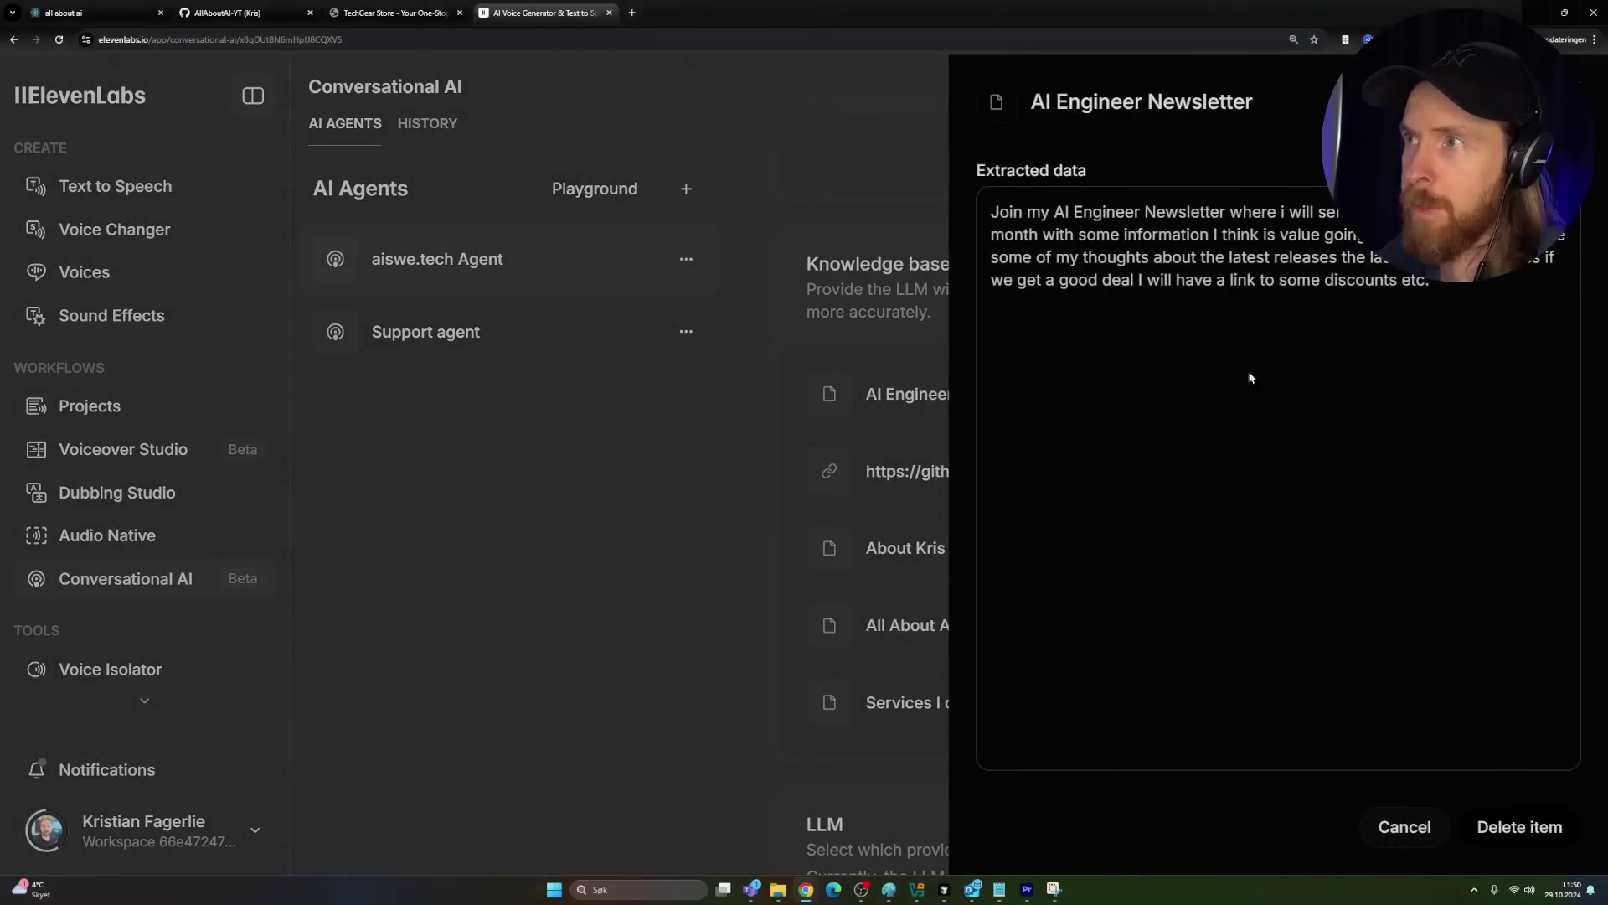
{"action": "key", "text": "Escape"}
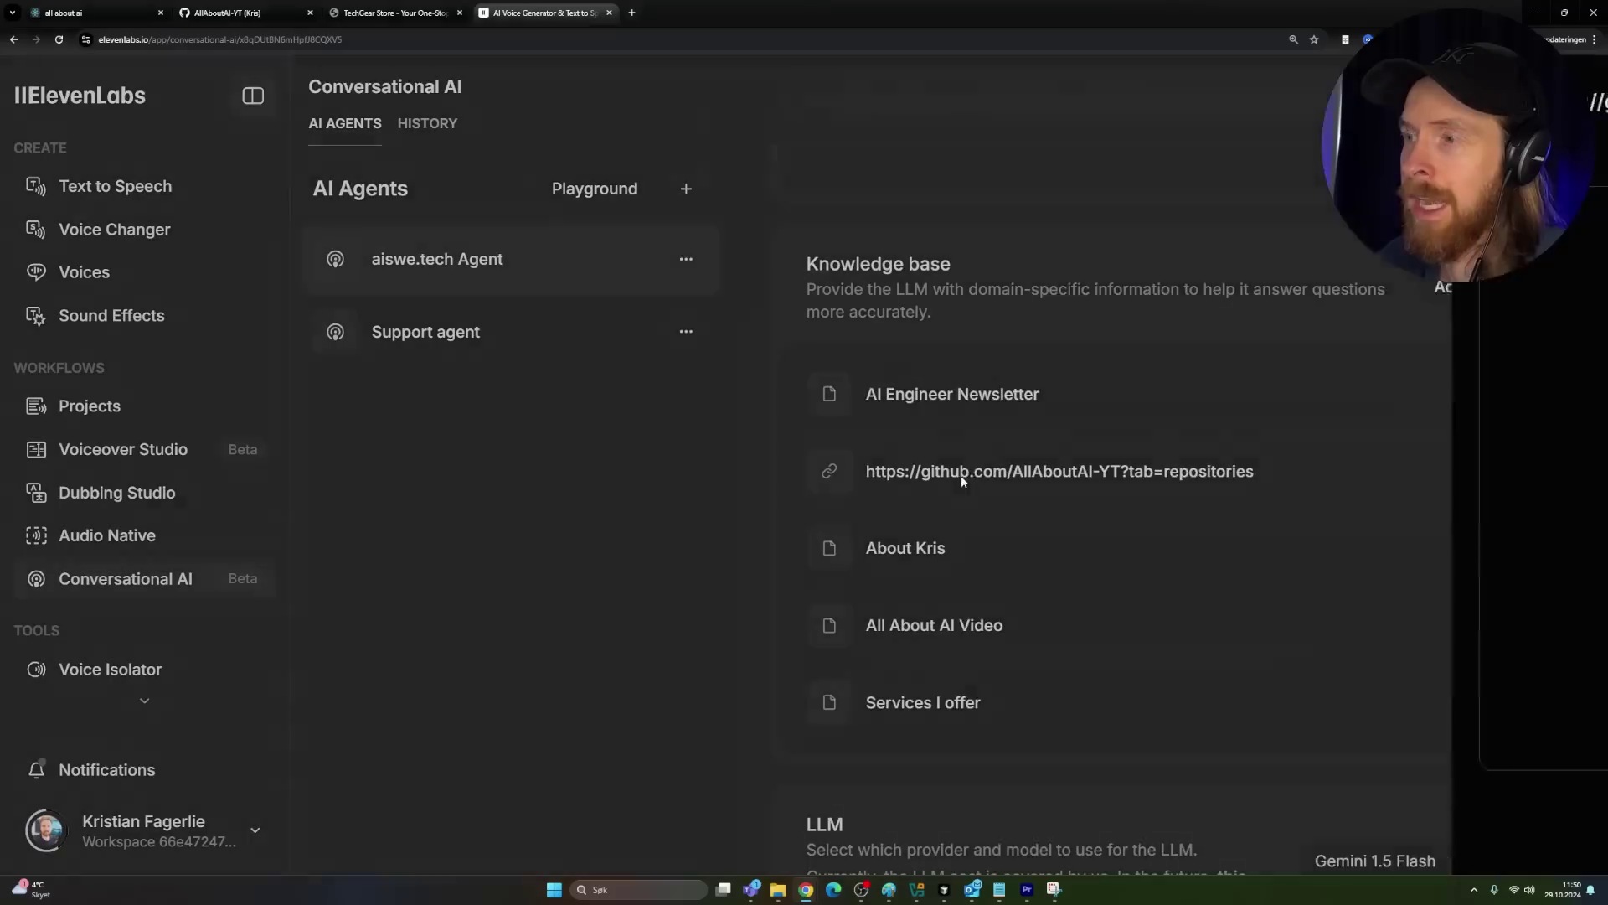
{"action": "left_click", "coordinate": [961, 475]}
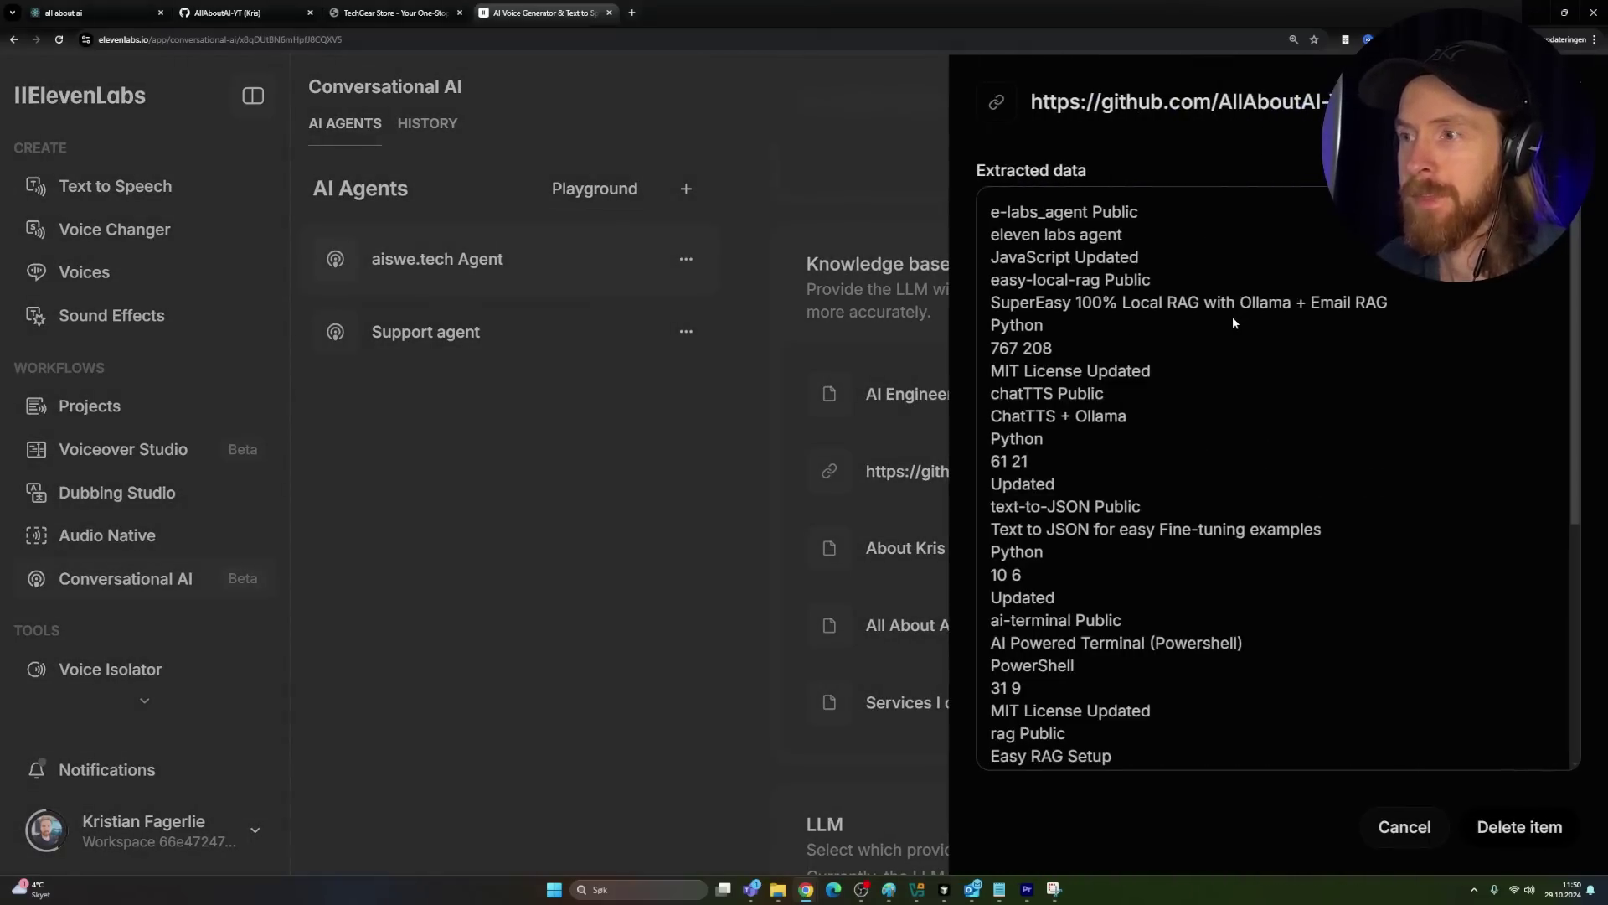
{"action": "key", "text": "Escape"}
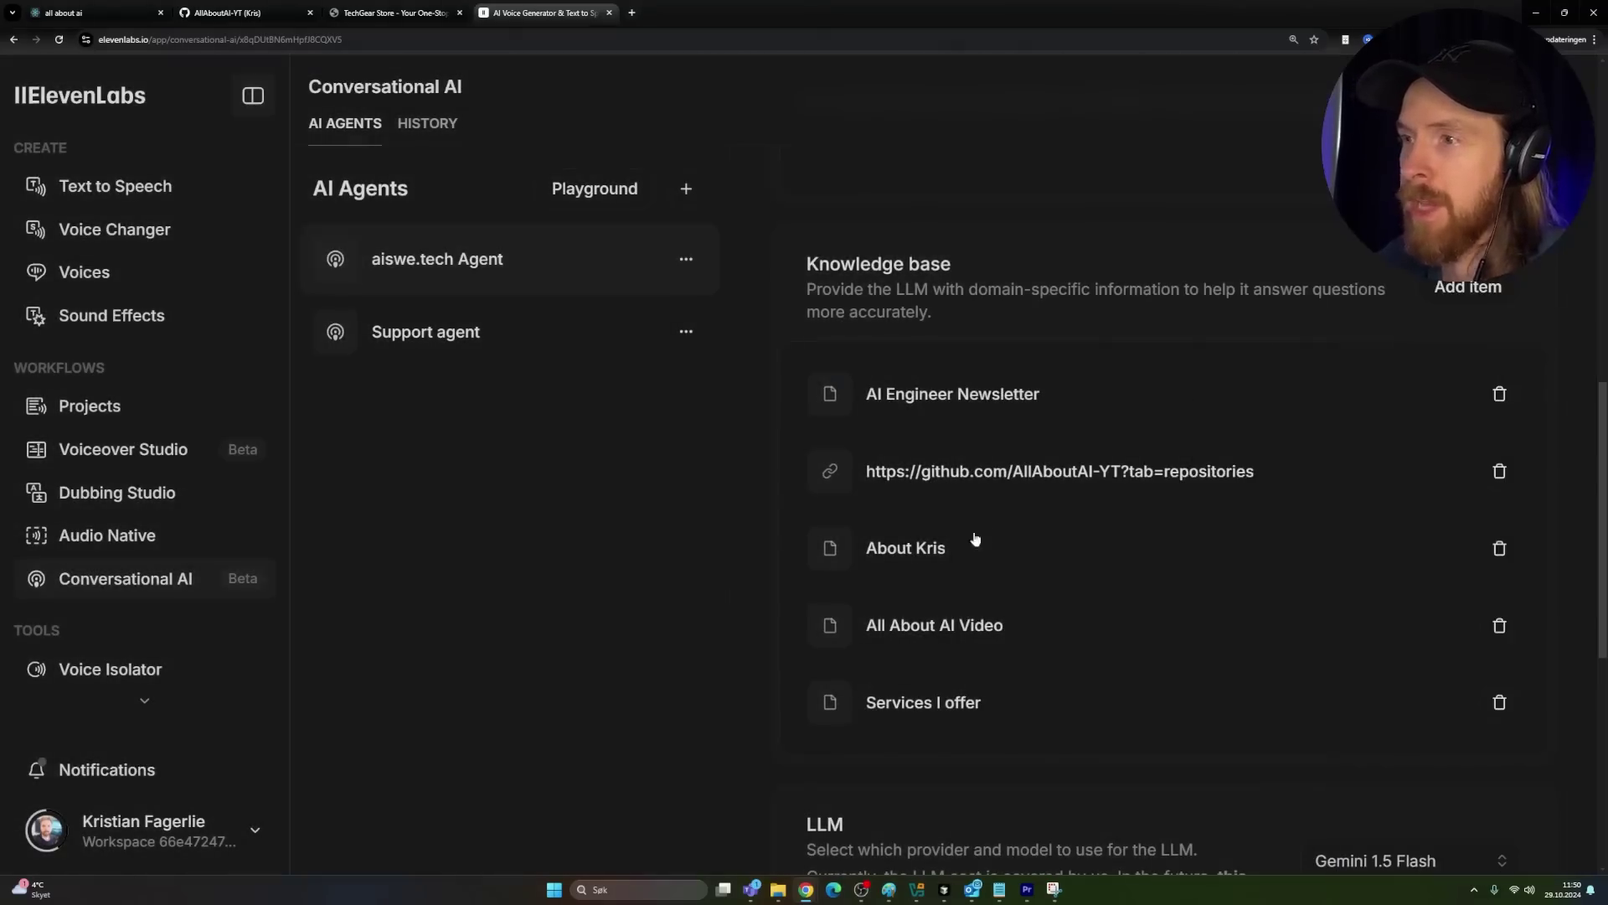
{"action": "left_click", "coordinate": [915, 549]}
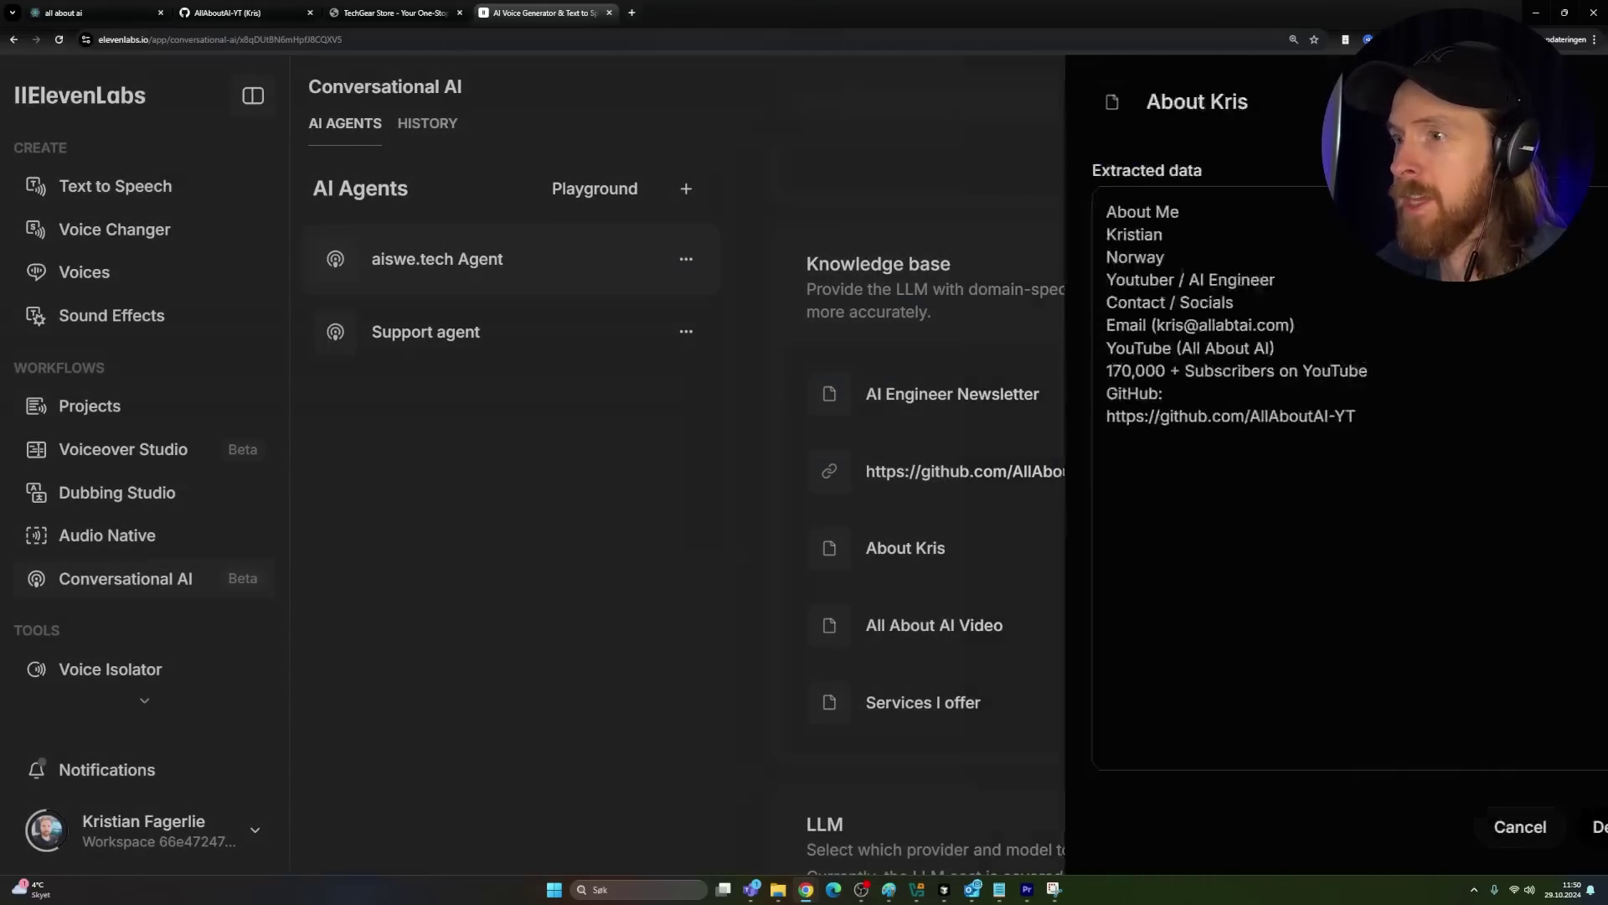
{"action": "key", "text": "Escape"}
{"action": "left_click", "coordinate": [879, 624]}
{"action": "key", "text": "Escape"}
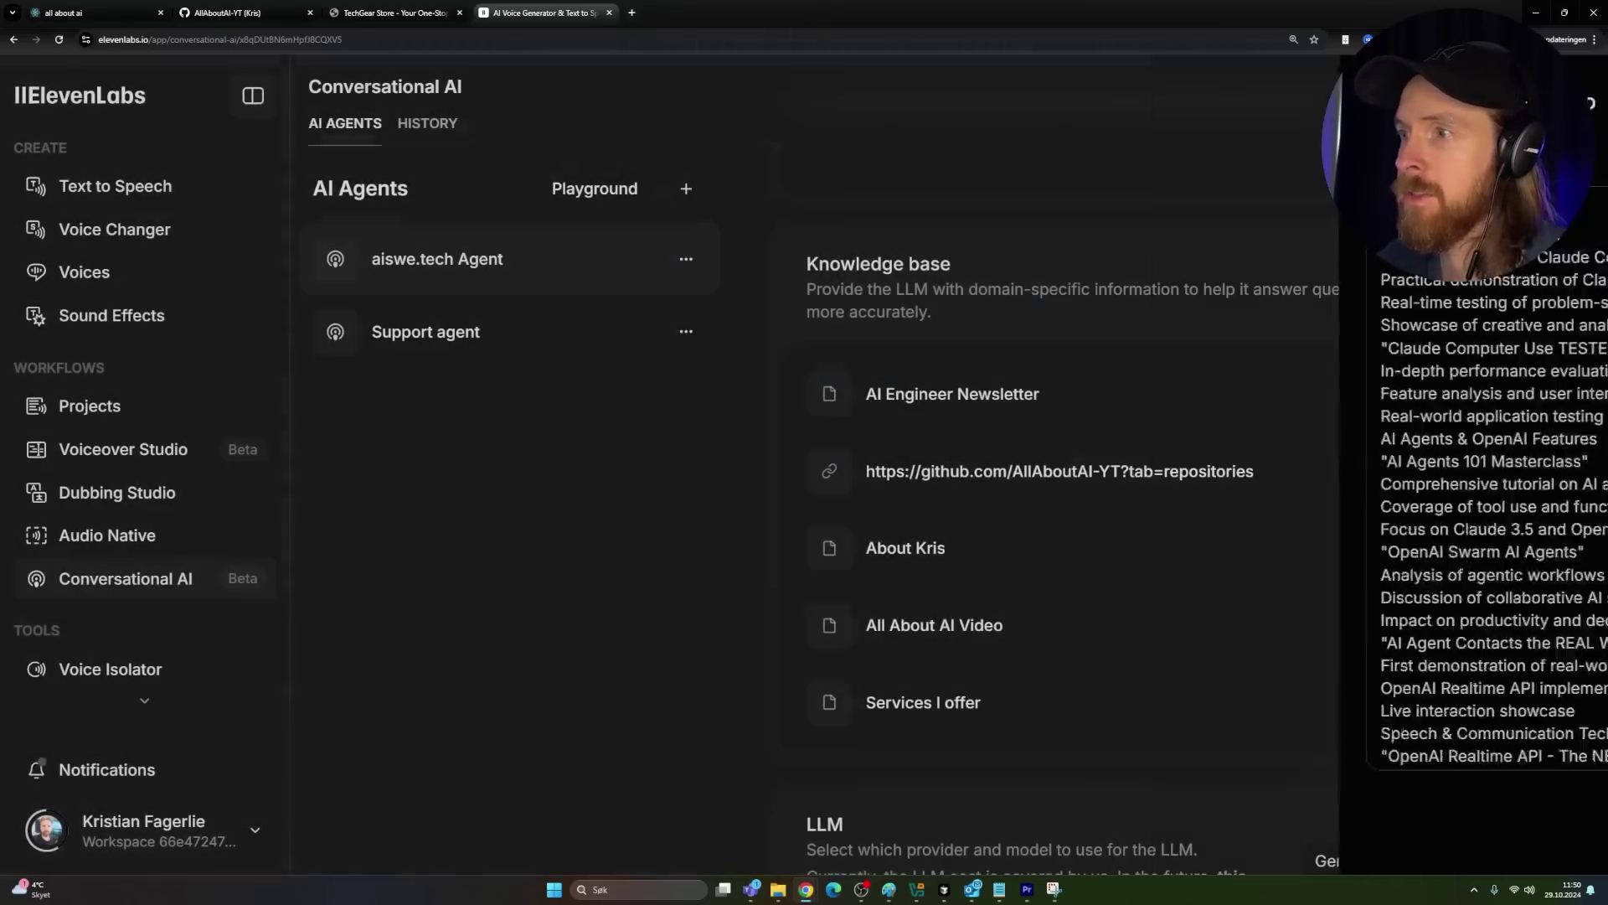
{"action": "left_click", "coordinate": [919, 710]}
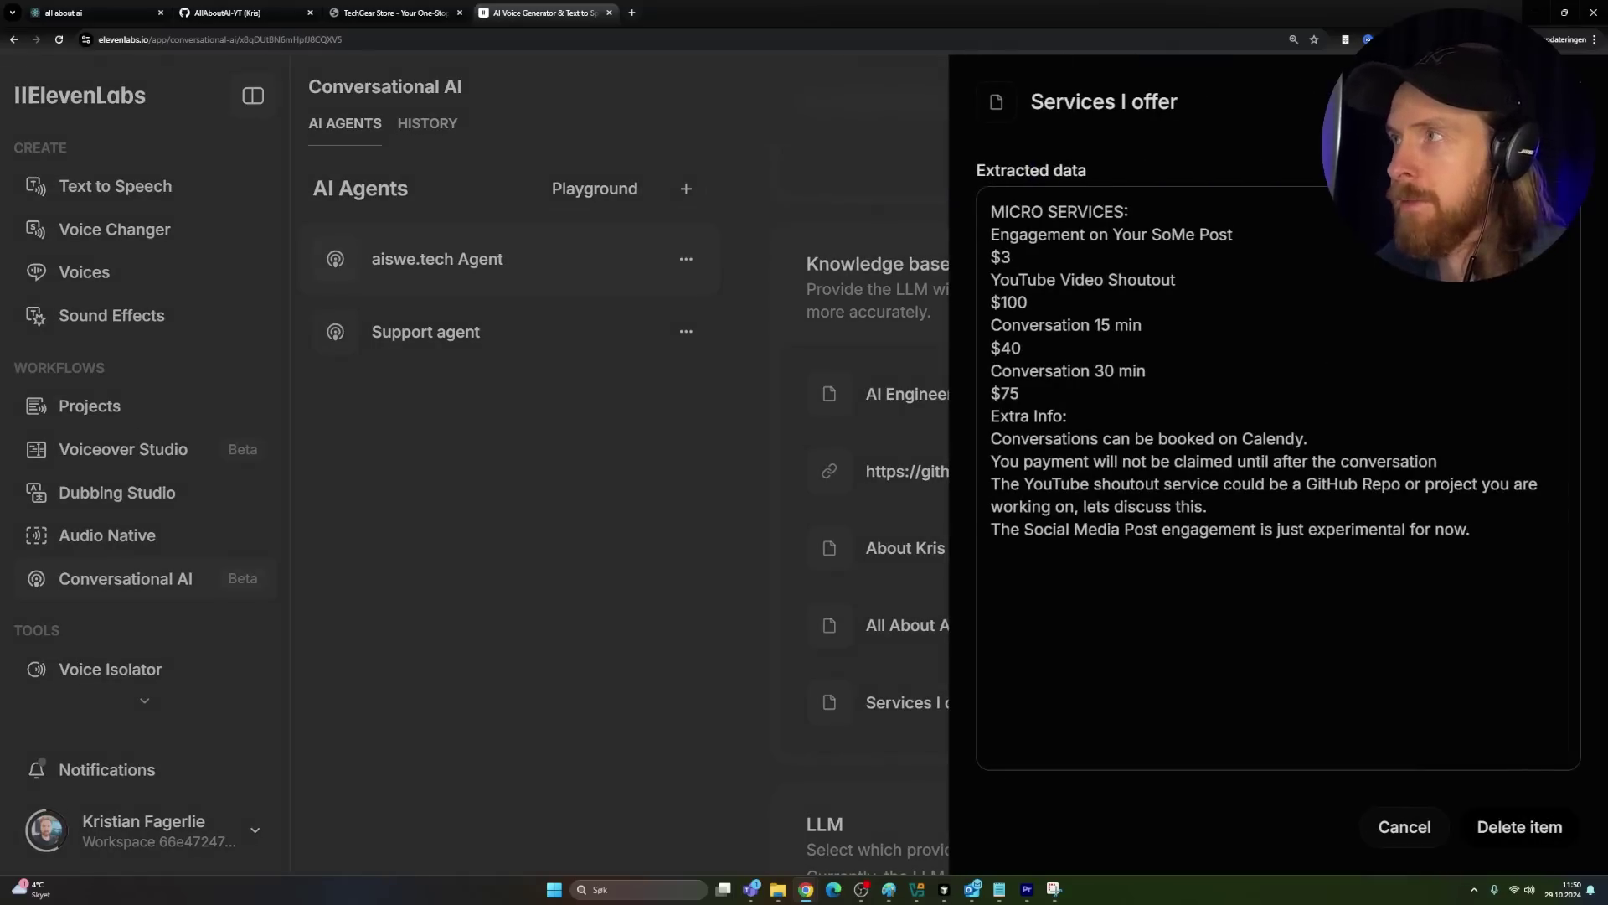
{"action": "key", "text": "Escape"}
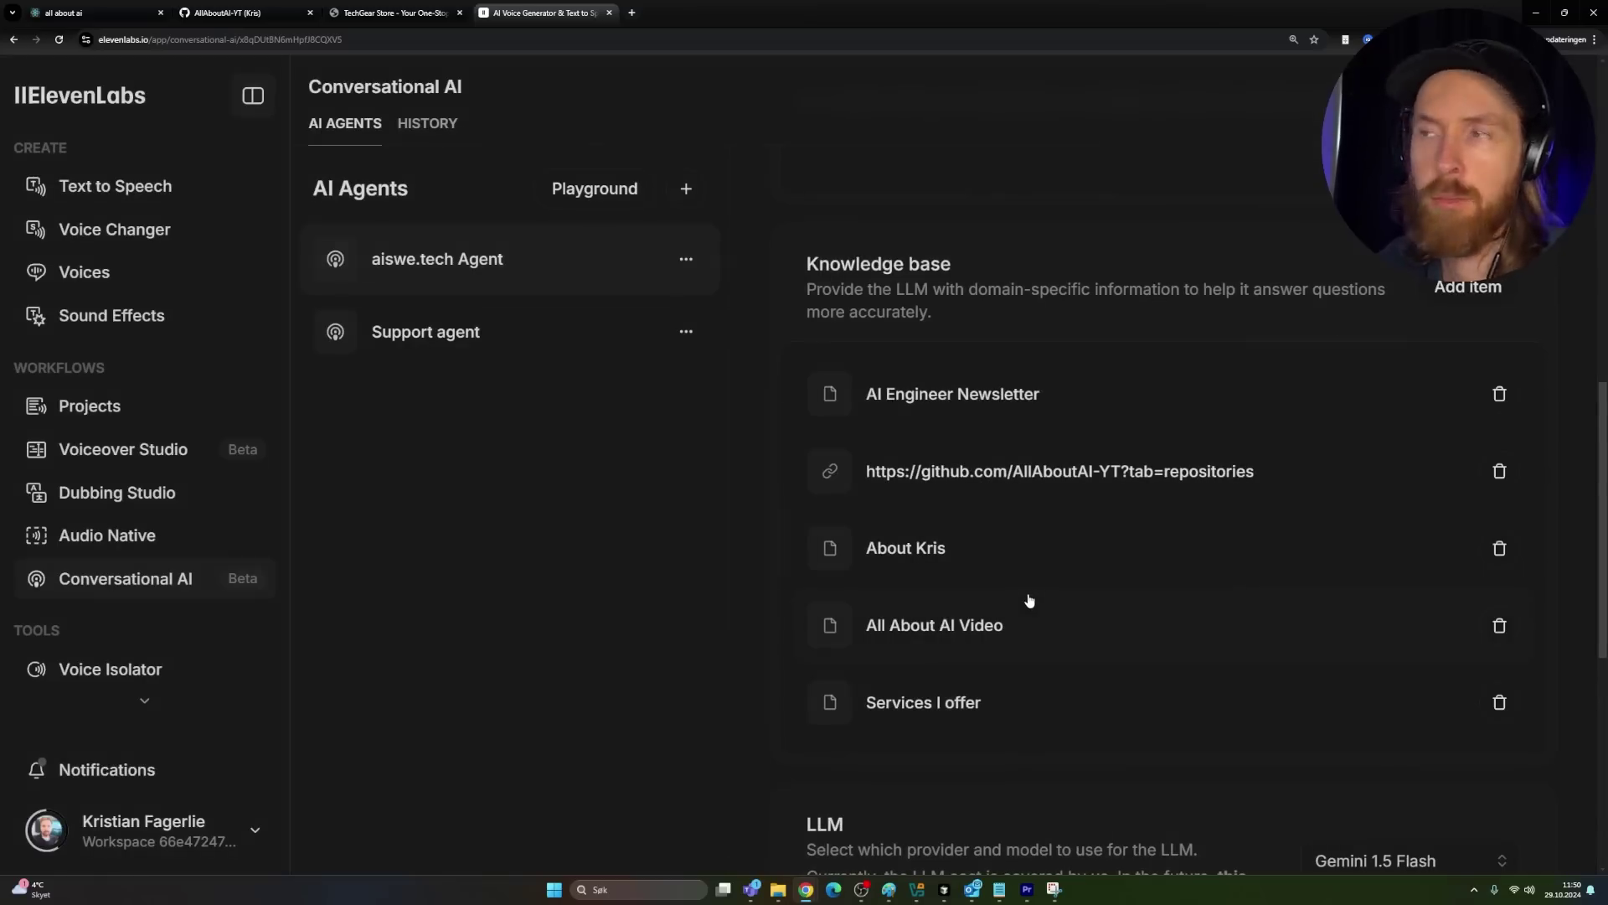
{"action": "scroll", "coordinate": [1039, 599], "scroll_direction": "down", "scroll_amount": 3}
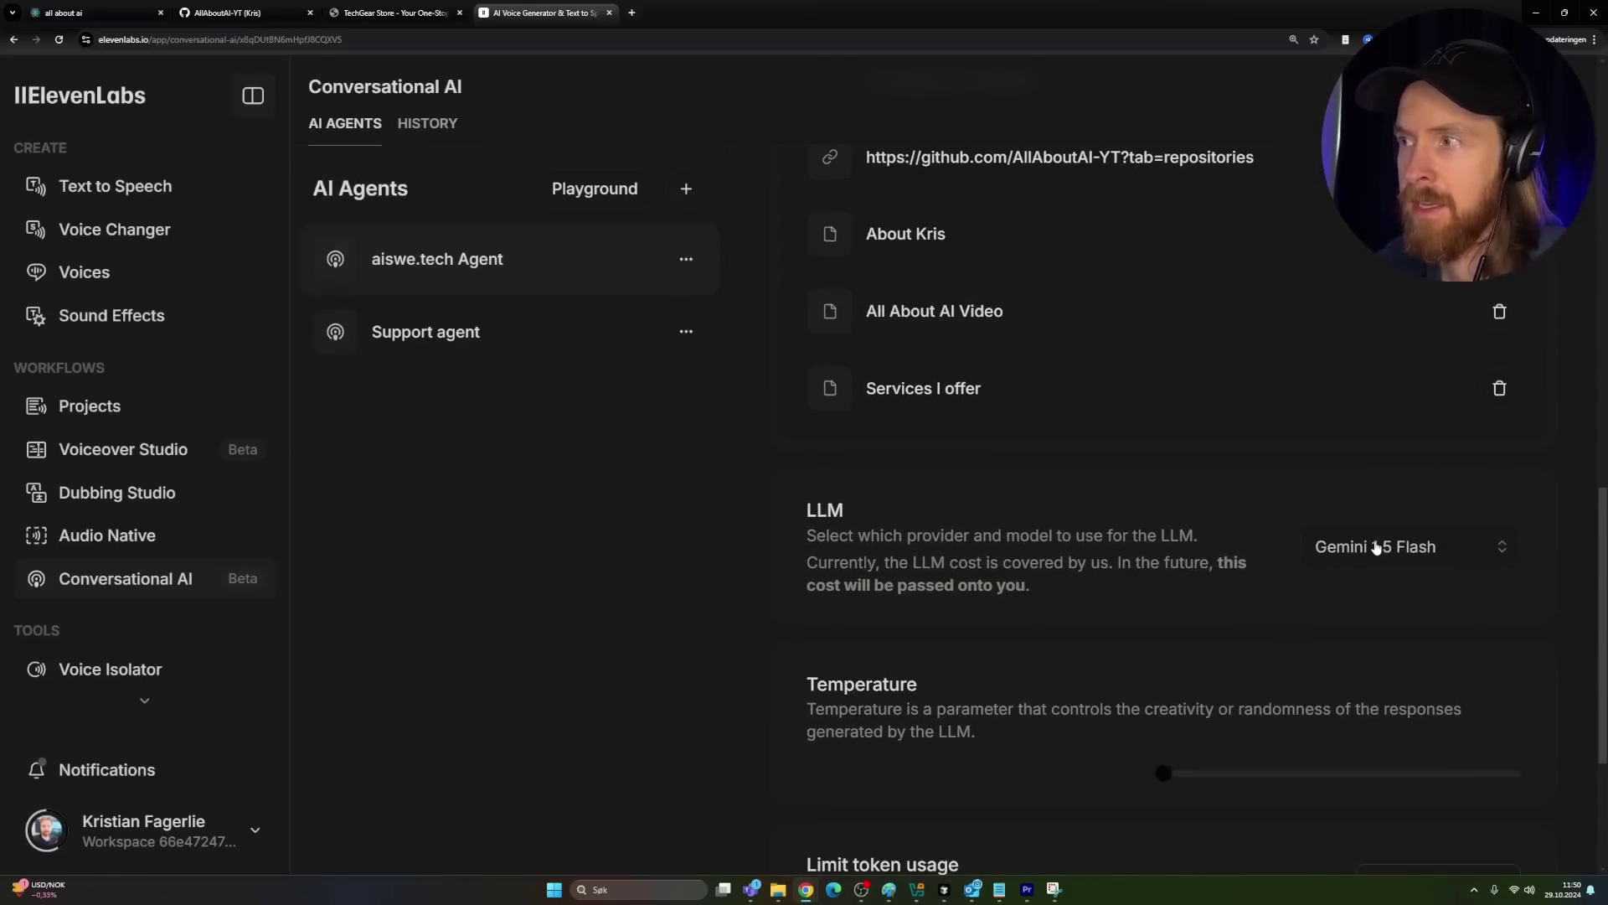
{"action": "left_click", "coordinate": [1377, 548]}
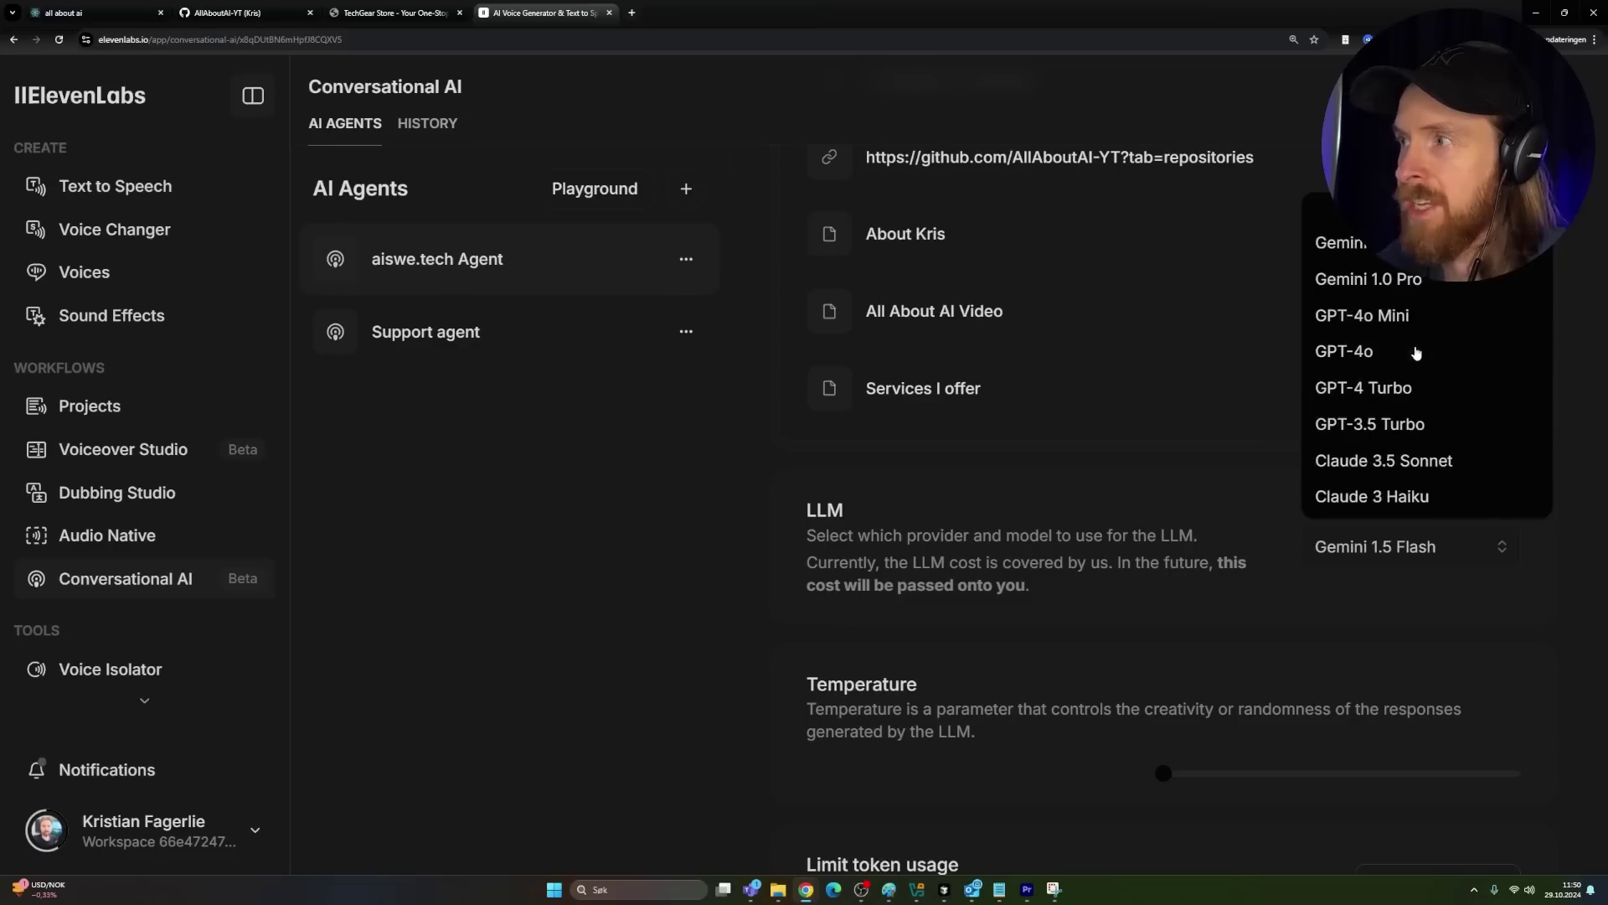
{"action": "scroll", "coordinate": [1416, 353], "scroll_direction": "up", "scroll_amount": 1}
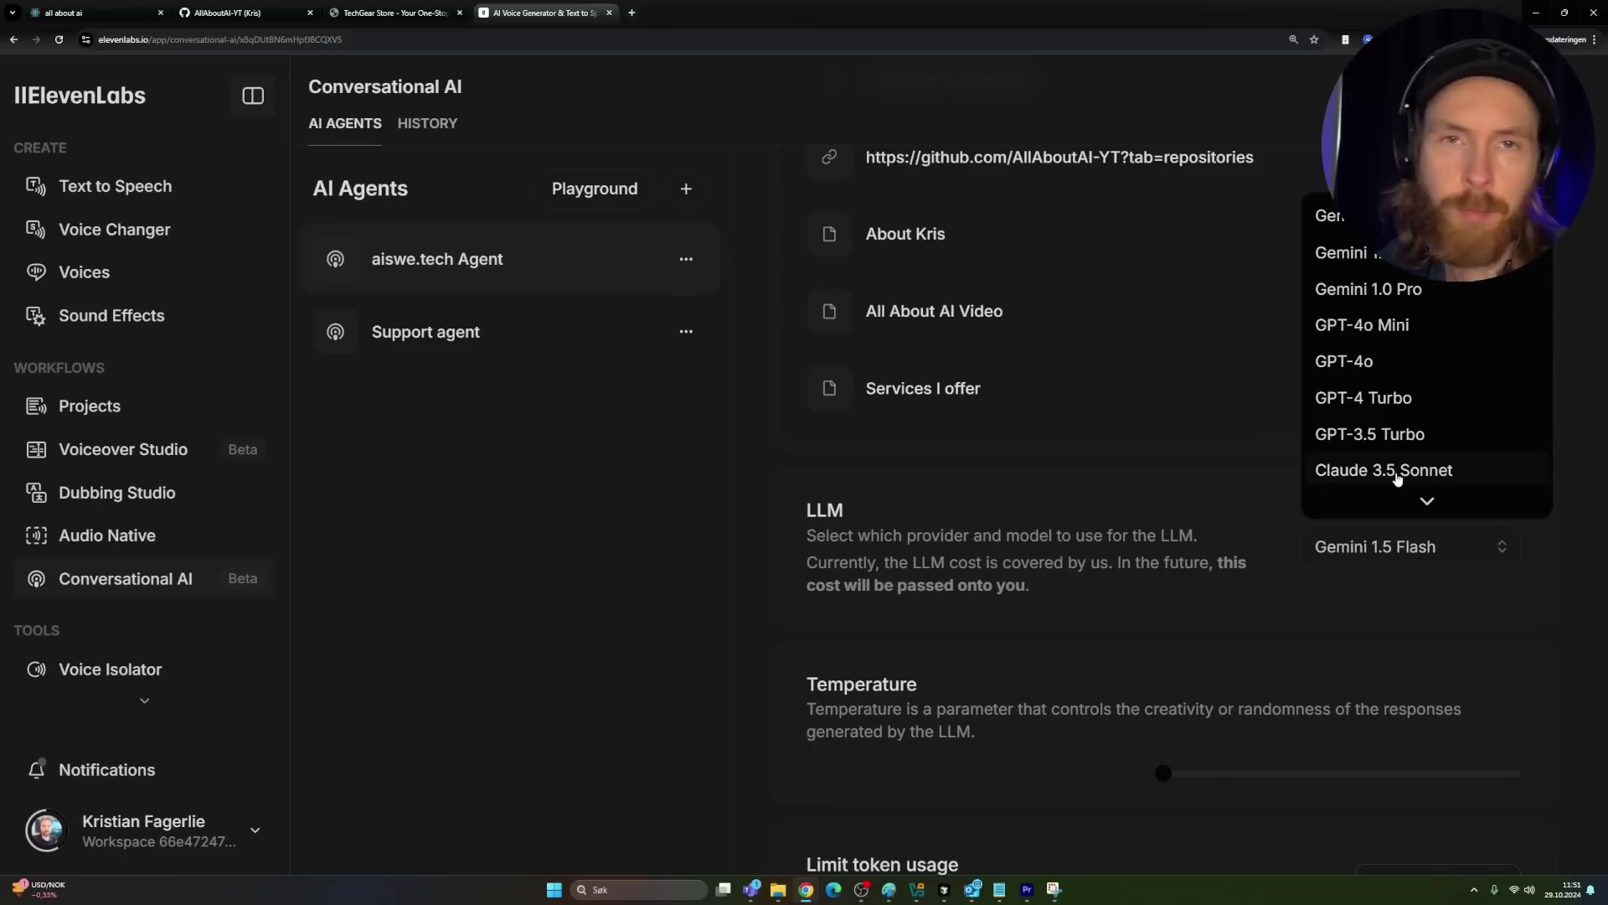
{"action": "left_click", "coordinate": [1424, 554]}
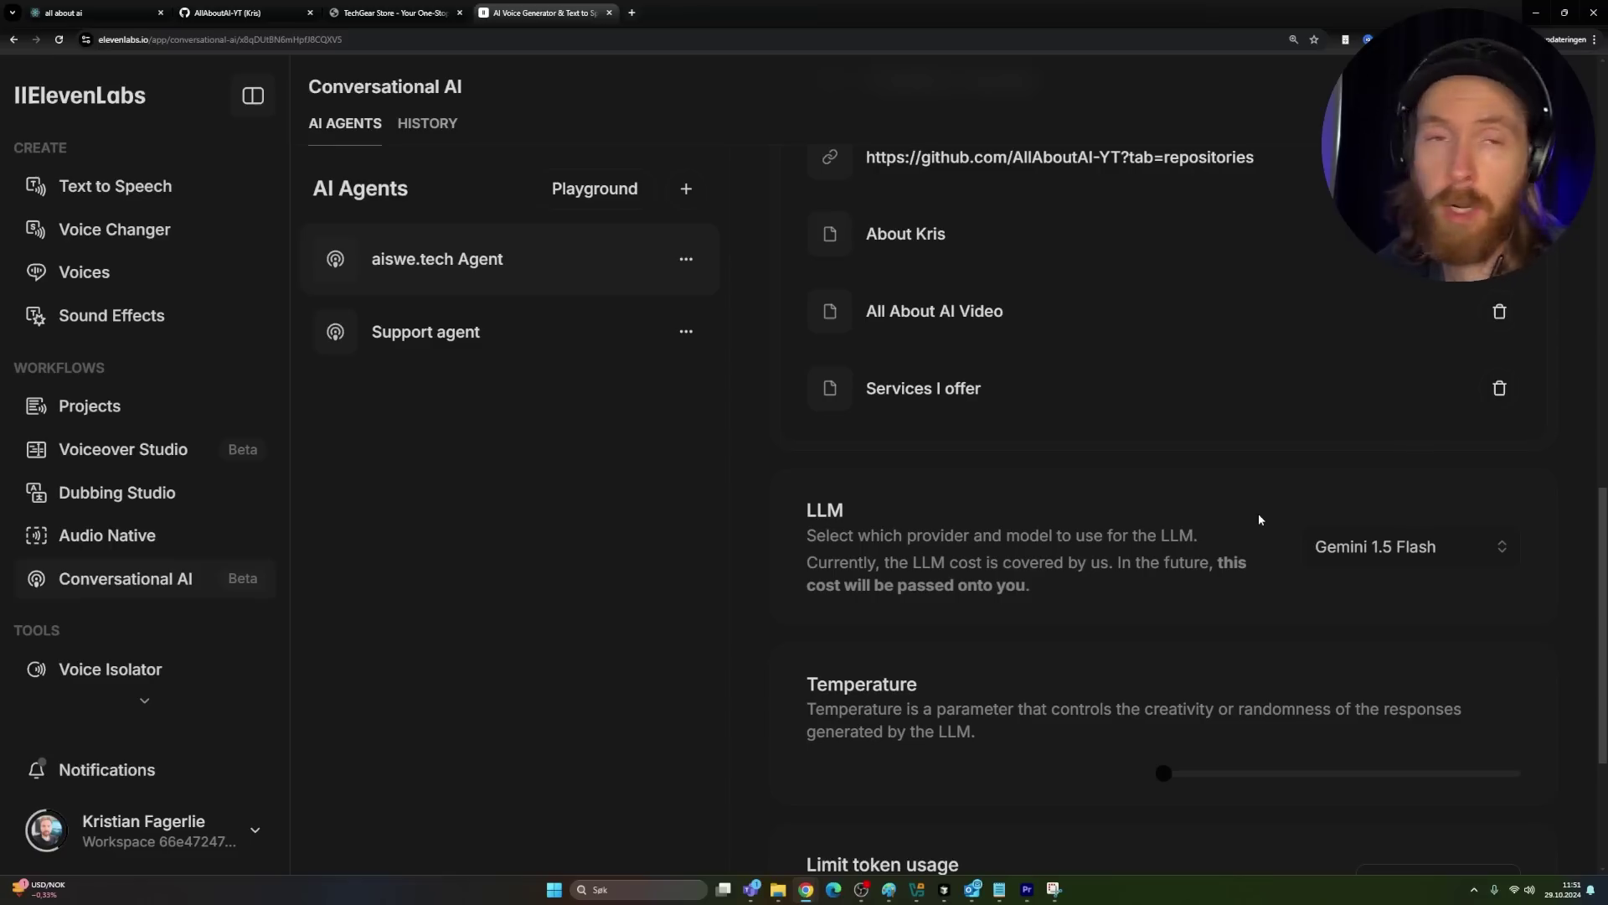
{"action": "scroll", "coordinate": [1259, 519], "scroll_direction": "down", "scroll_amount": 3}
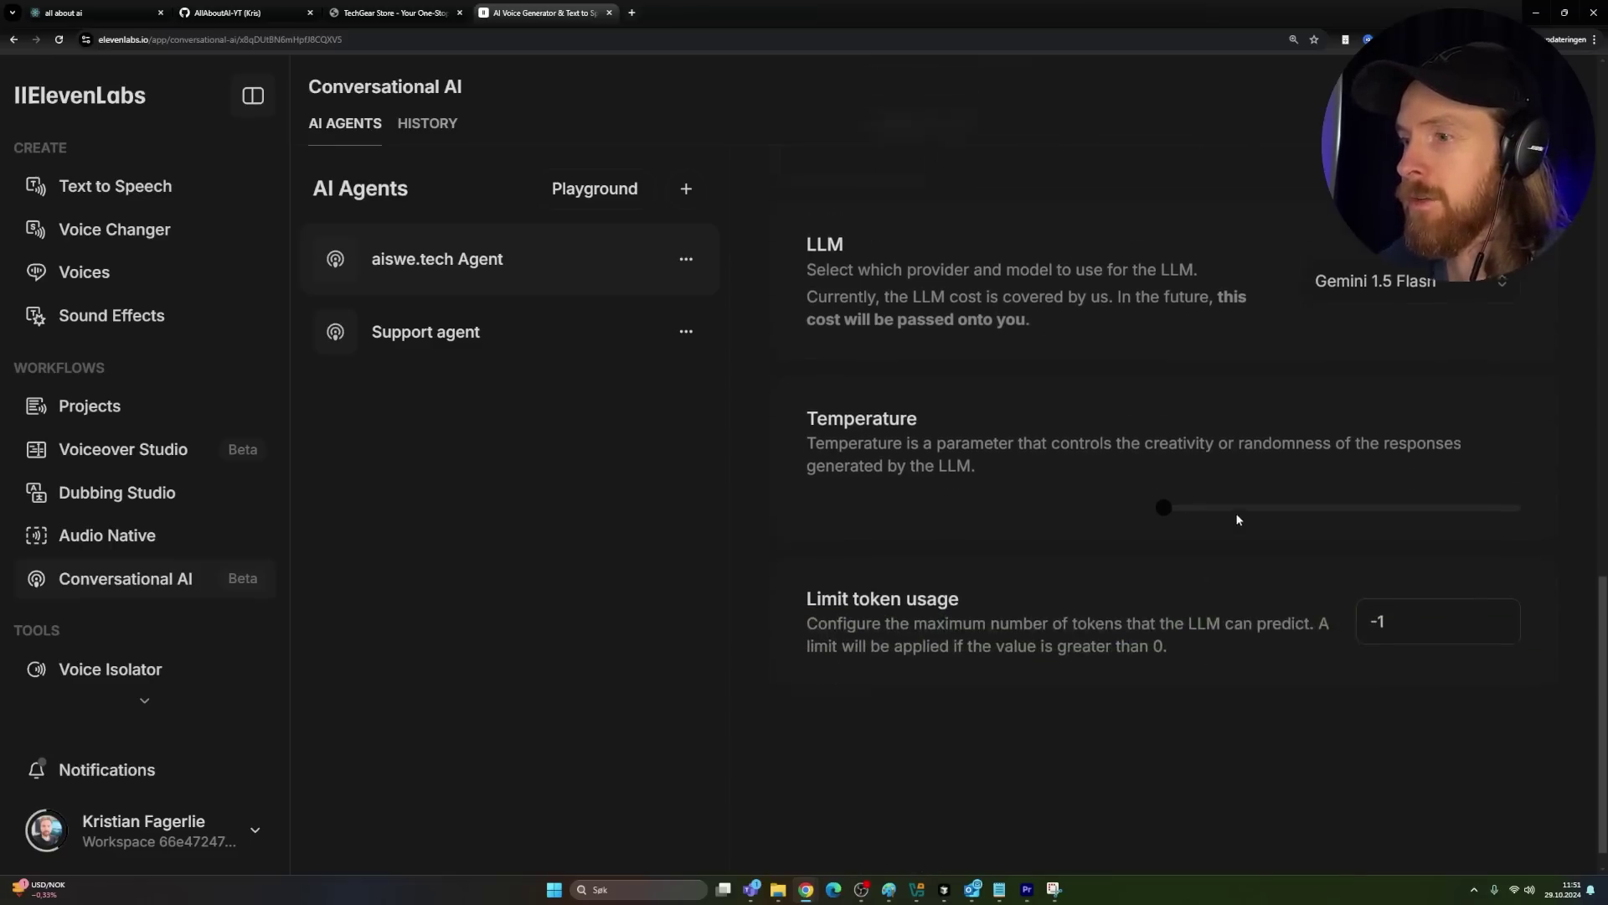
{"action": "scroll", "coordinate": [1183, 500], "scroll_direction": "up", "scroll_amount": 3}
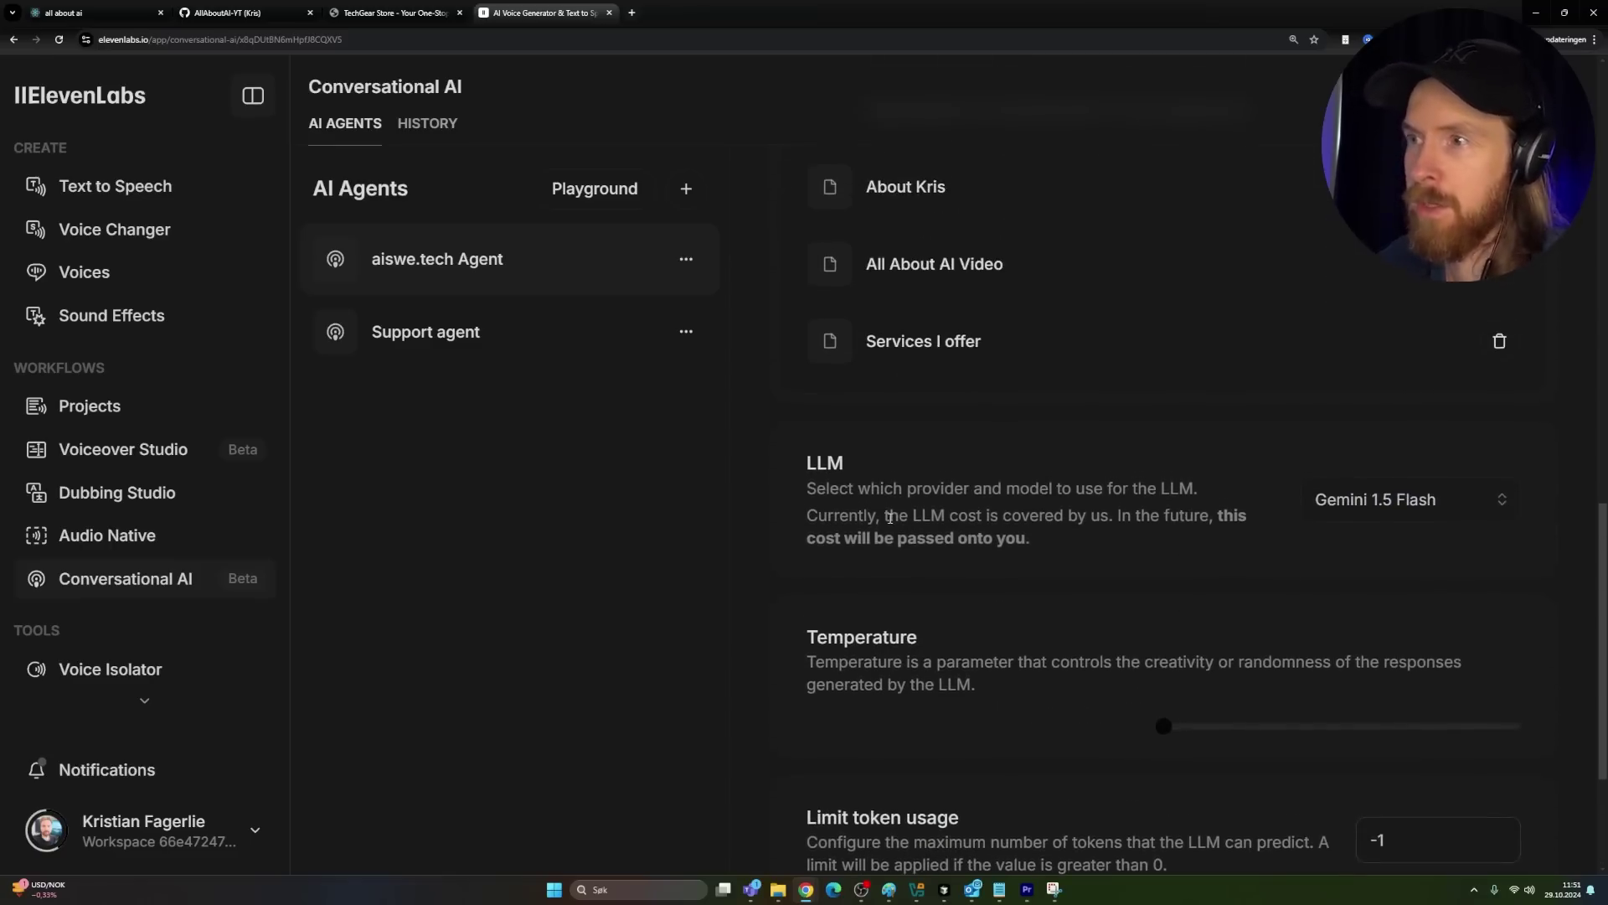
{"action": "left_click_drag", "start_coordinate": [1106, 517], "coordinate": [1193, 546]}
{"action": "left_click", "coordinate": [1088, 554]}
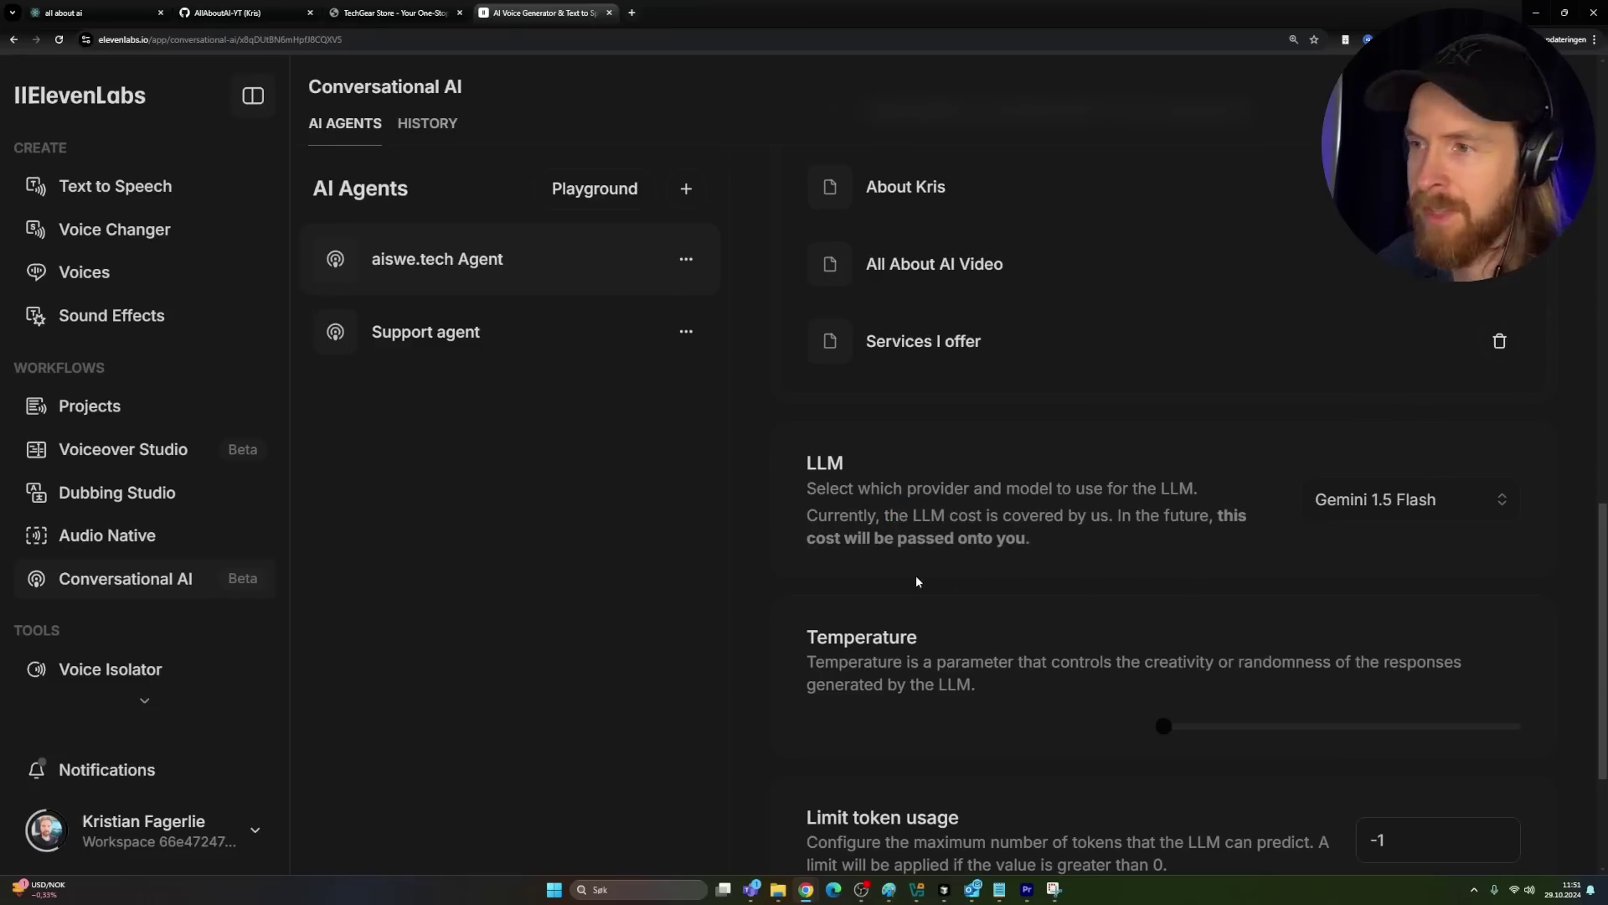
{"action": "scroll", "coordinate": [916, 581], "scroll_direction": "down", "scroll_amount": 3}
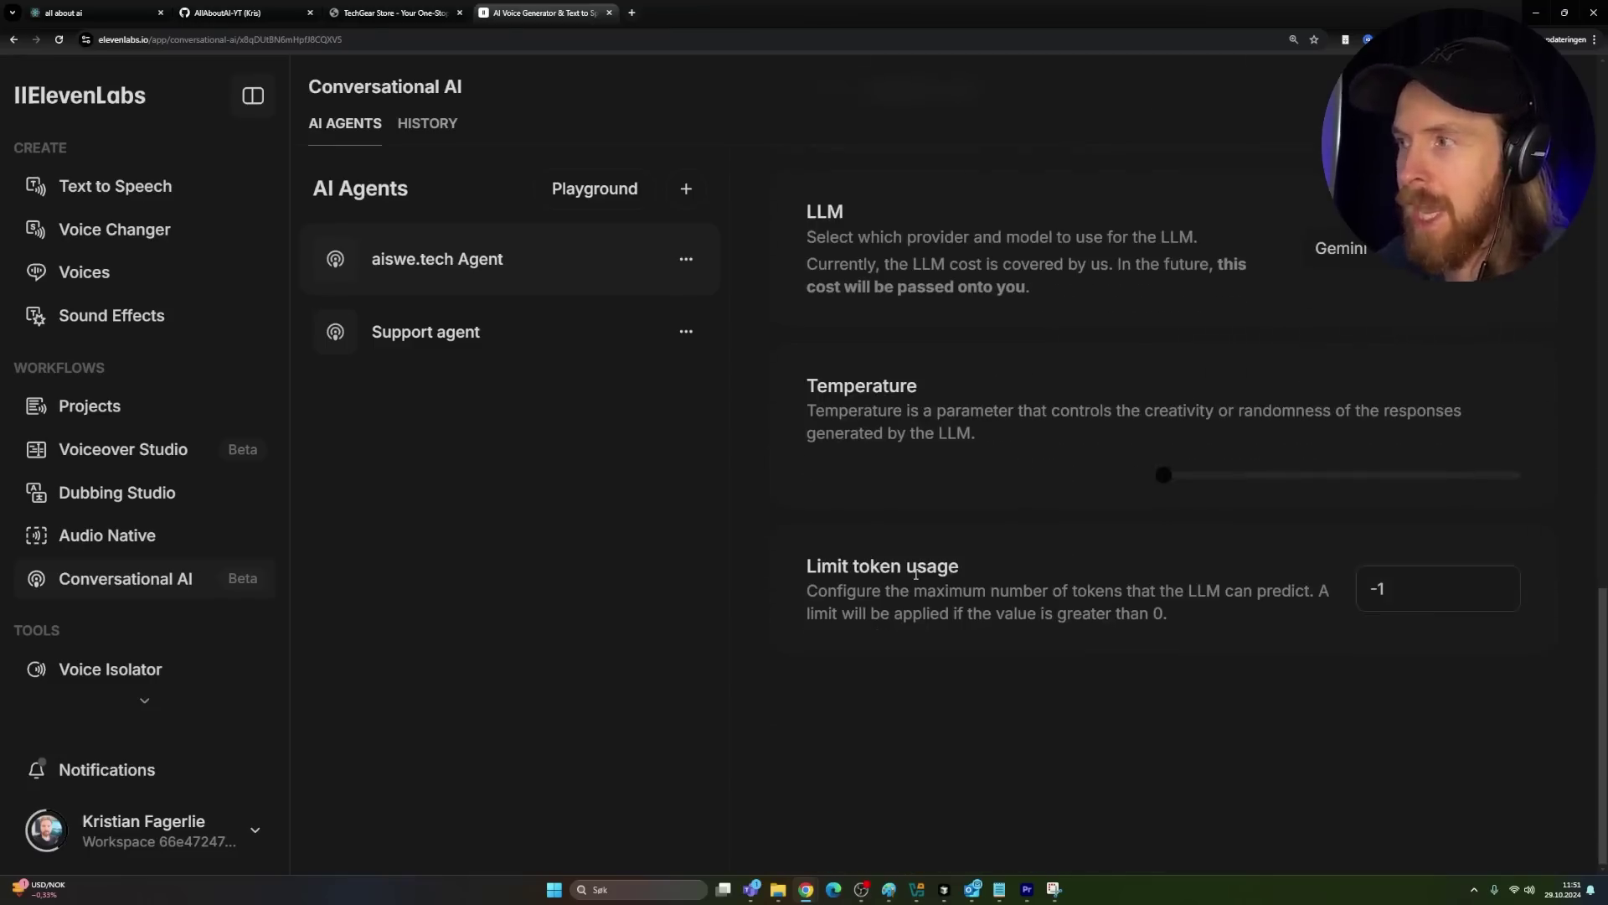
{"action": "scroll", "coordinate": [916, 578], "scroll_direction": "up", "scroll_amount": 2}
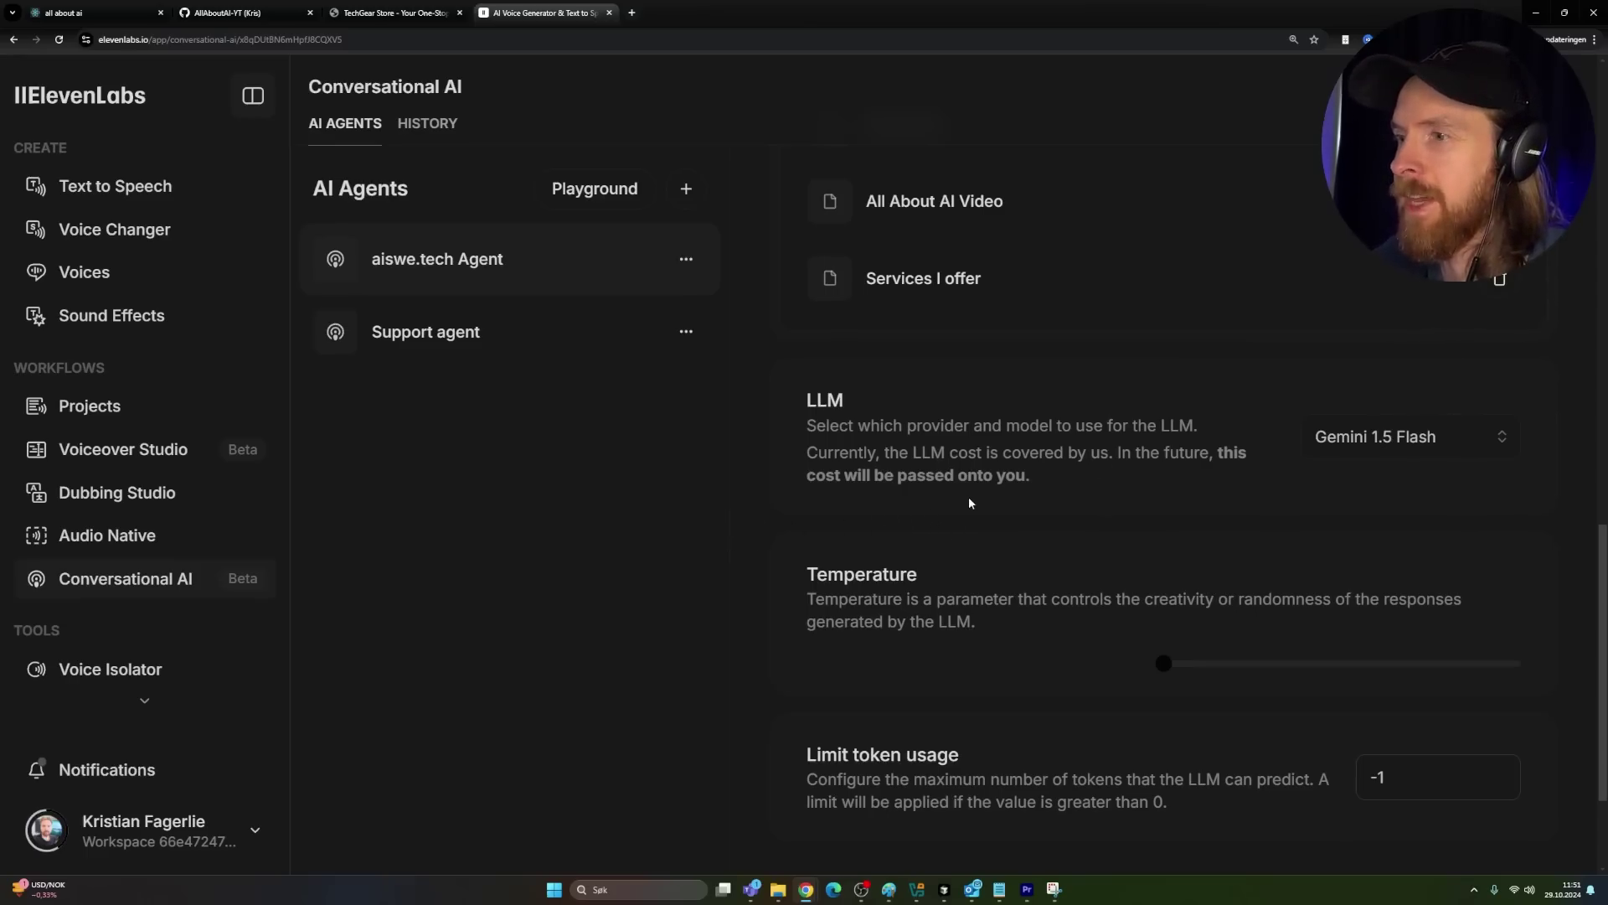
{"action": "scroll", "coordinate": [972, 498], "scroll_direction": "up", "scroll_amount": 10}
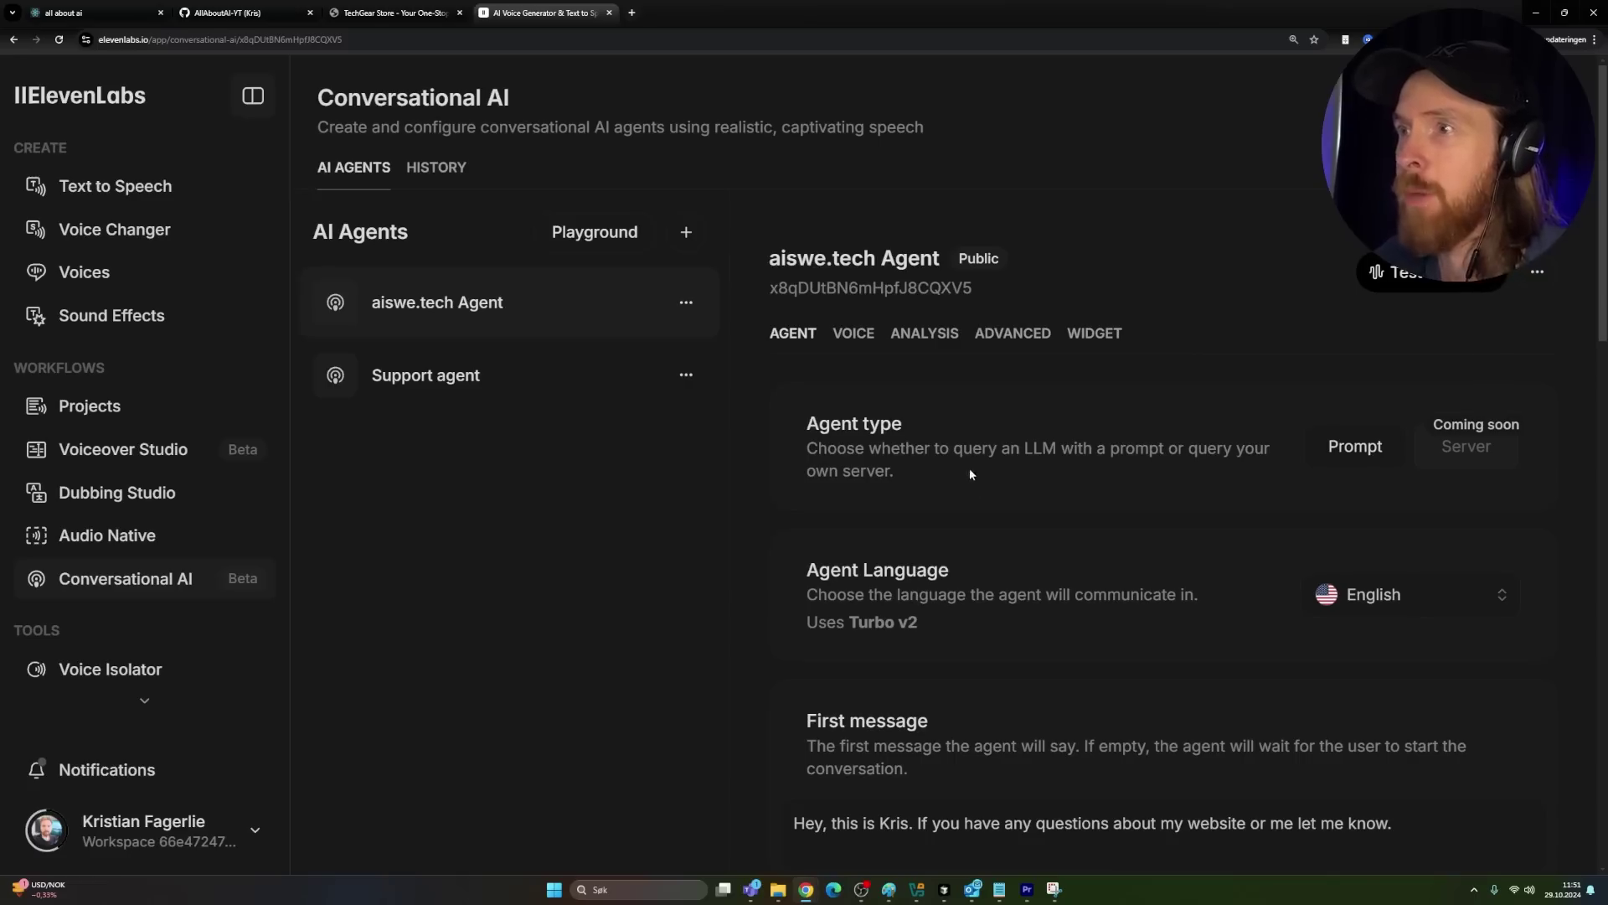
Open the agent's Voice settings and browse the voice list, keeping the current voice.
{"action": "left_click", "coordinate": [855, 335]}
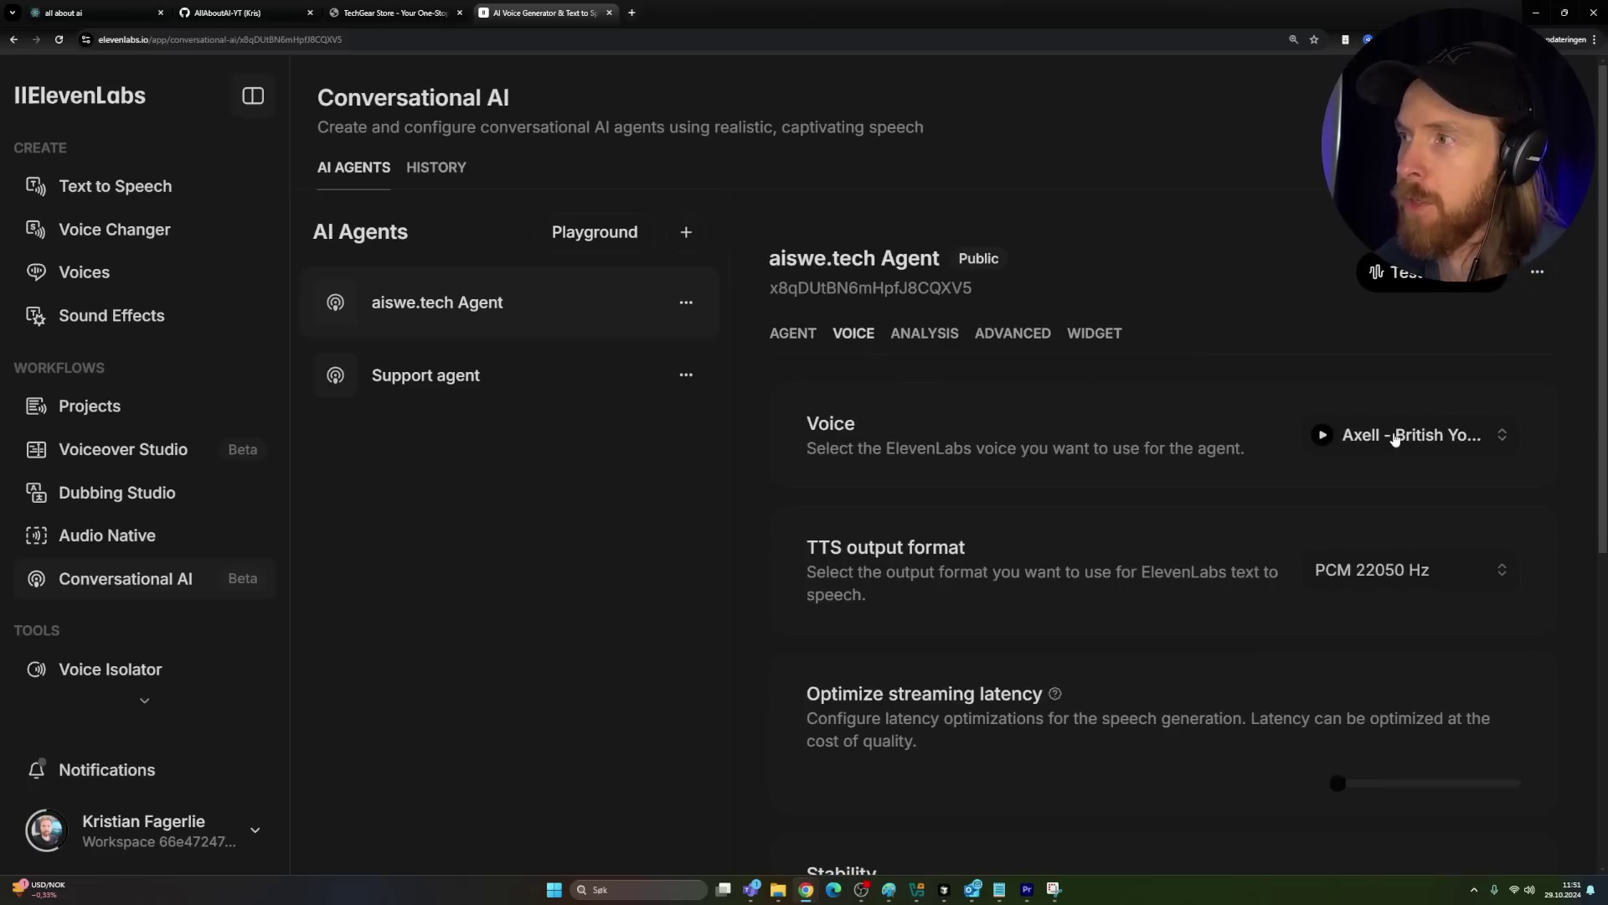
{"action": "scroll", "coordinate": [1224, 494], "scroll_direction": "down", "scroll_amount": 5}
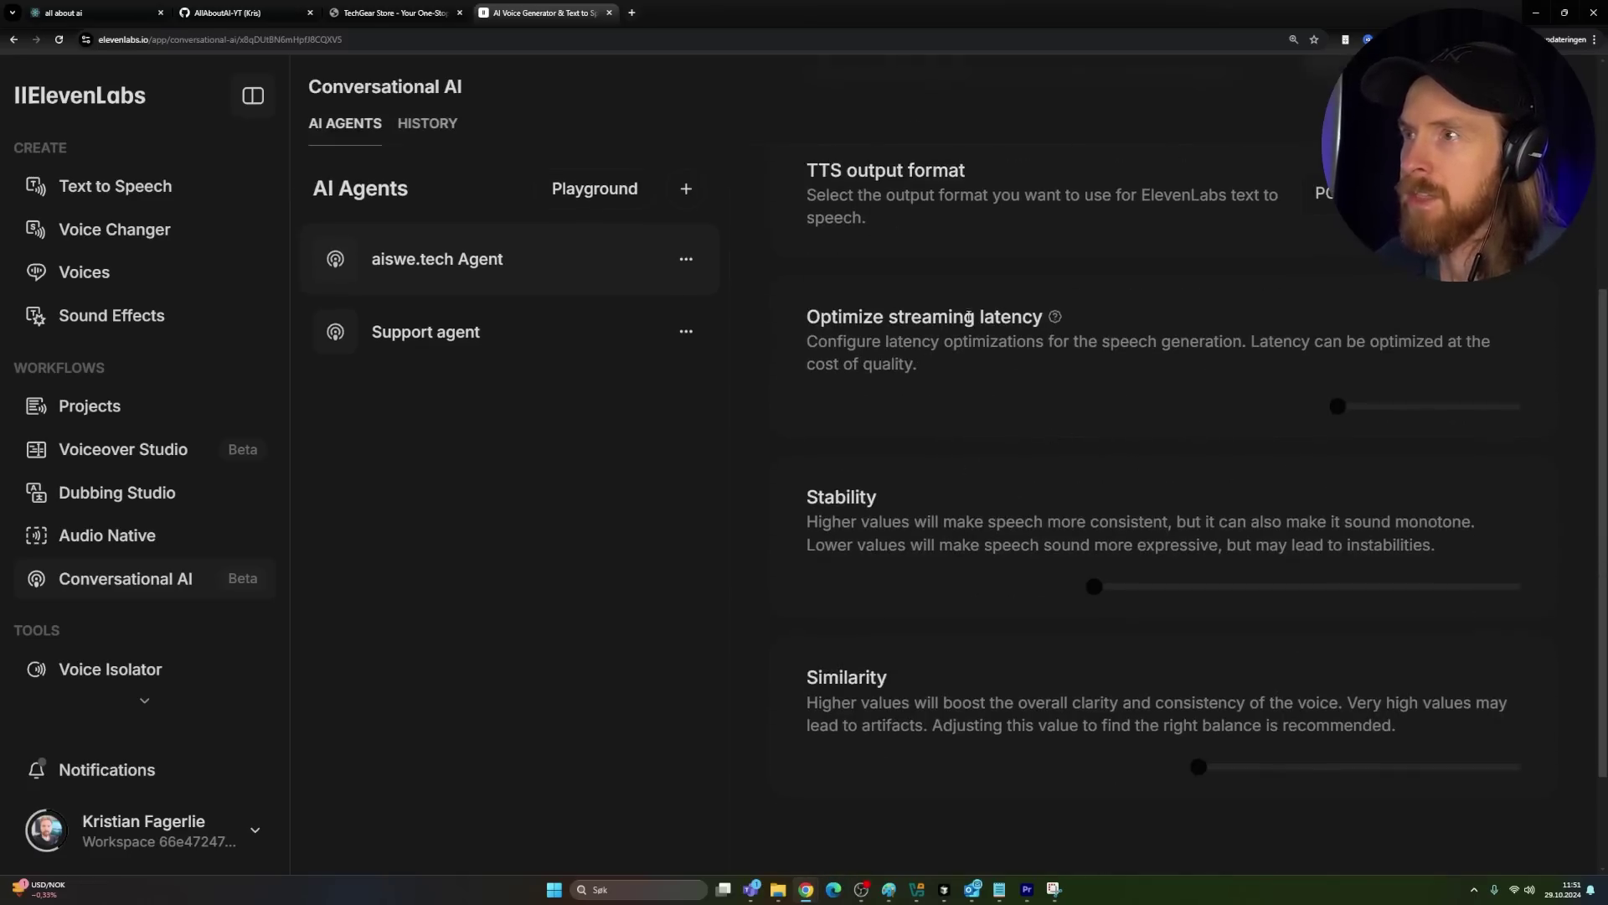
{"action": "scroll", "coordinate": [1150, 476], "scroll_direction": "up", "scroll_amount": 2}
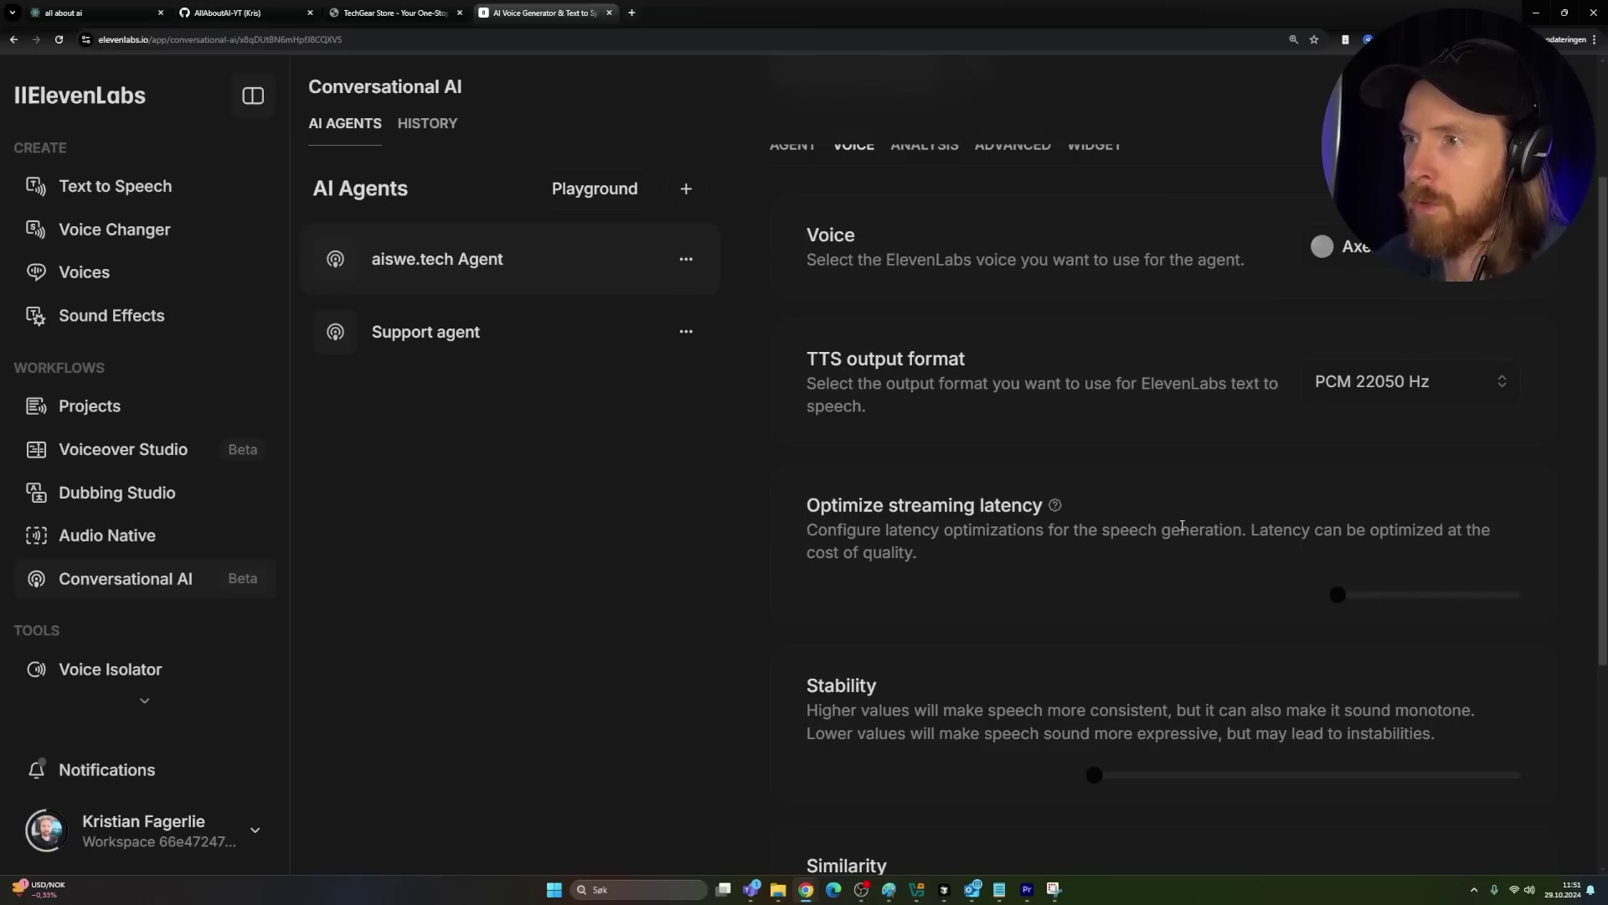
{"action": "scroll", "coordinate": [1182, 525], "scroll_direction": "up", "scroll_amount": 2}
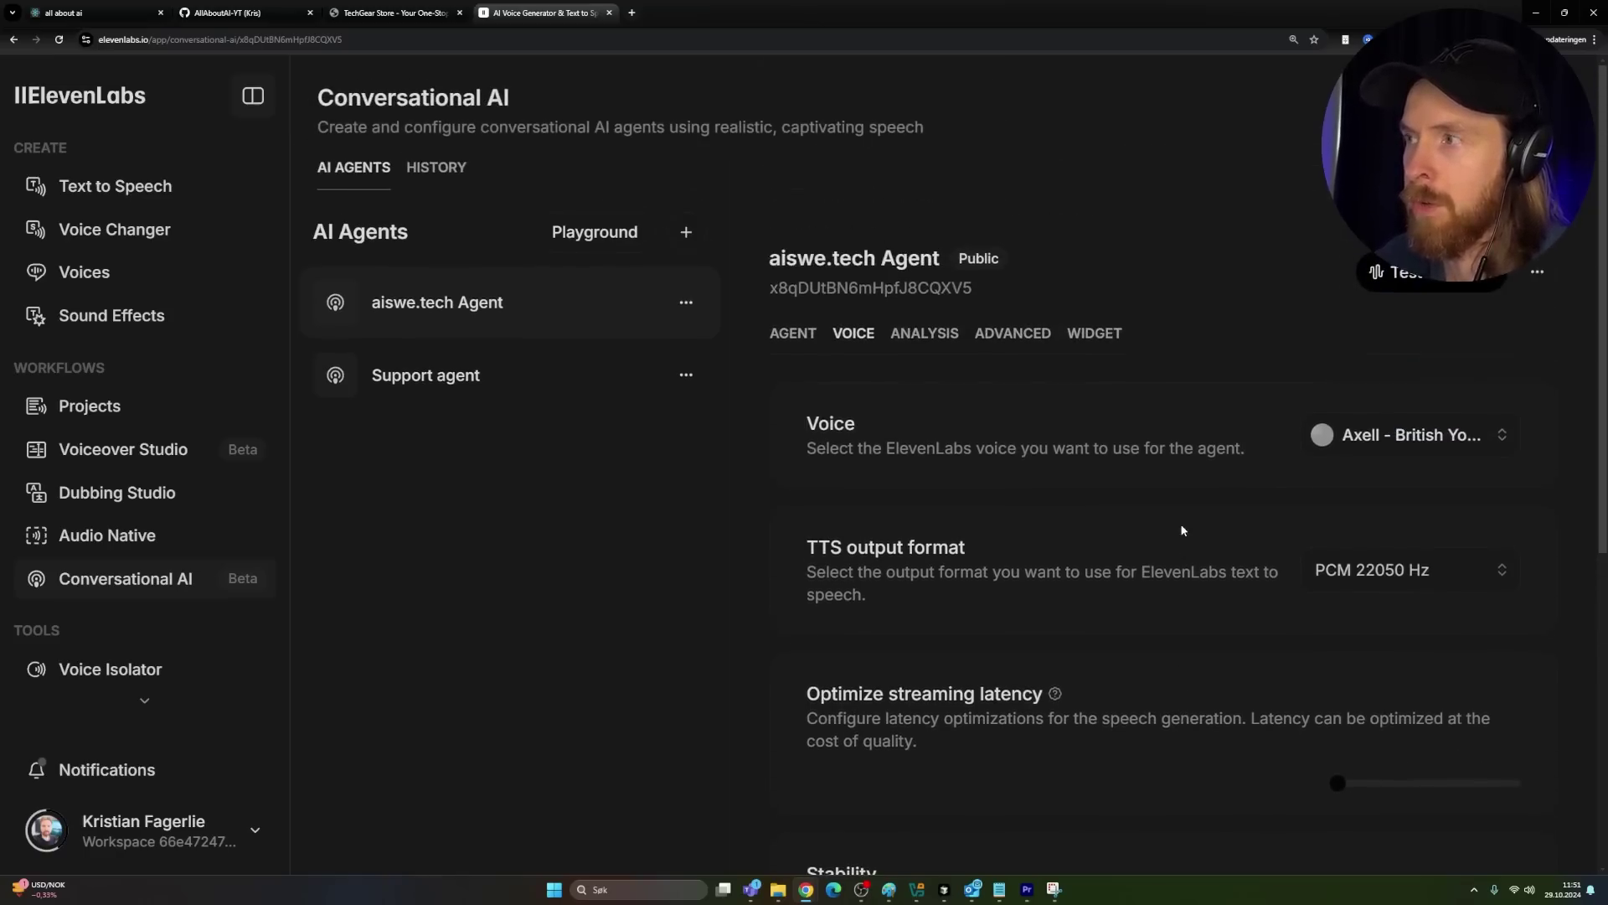
{"action": "left_click", "coordinate": [1374, 437]}
{"action": "scroll", "coordinate": [1134, 666], "scroll_direction": "down", "scroll_amount": 8}
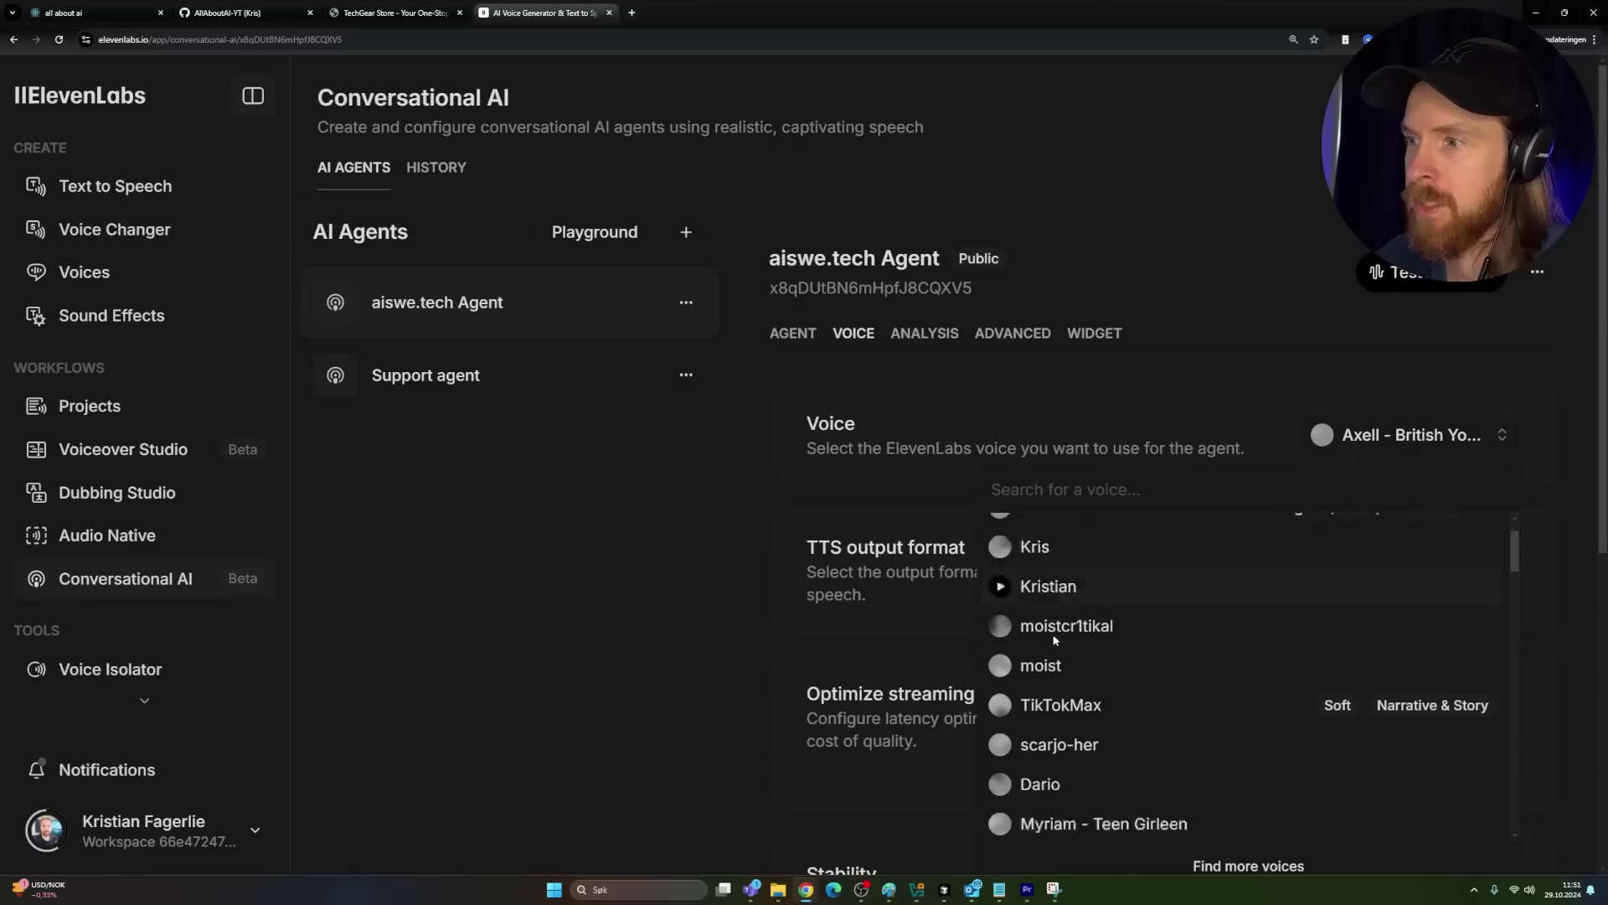
{"action": "scroll", "coordinate": [1124, 661], "scroll_direction": "down", "scroll_amount": 2}
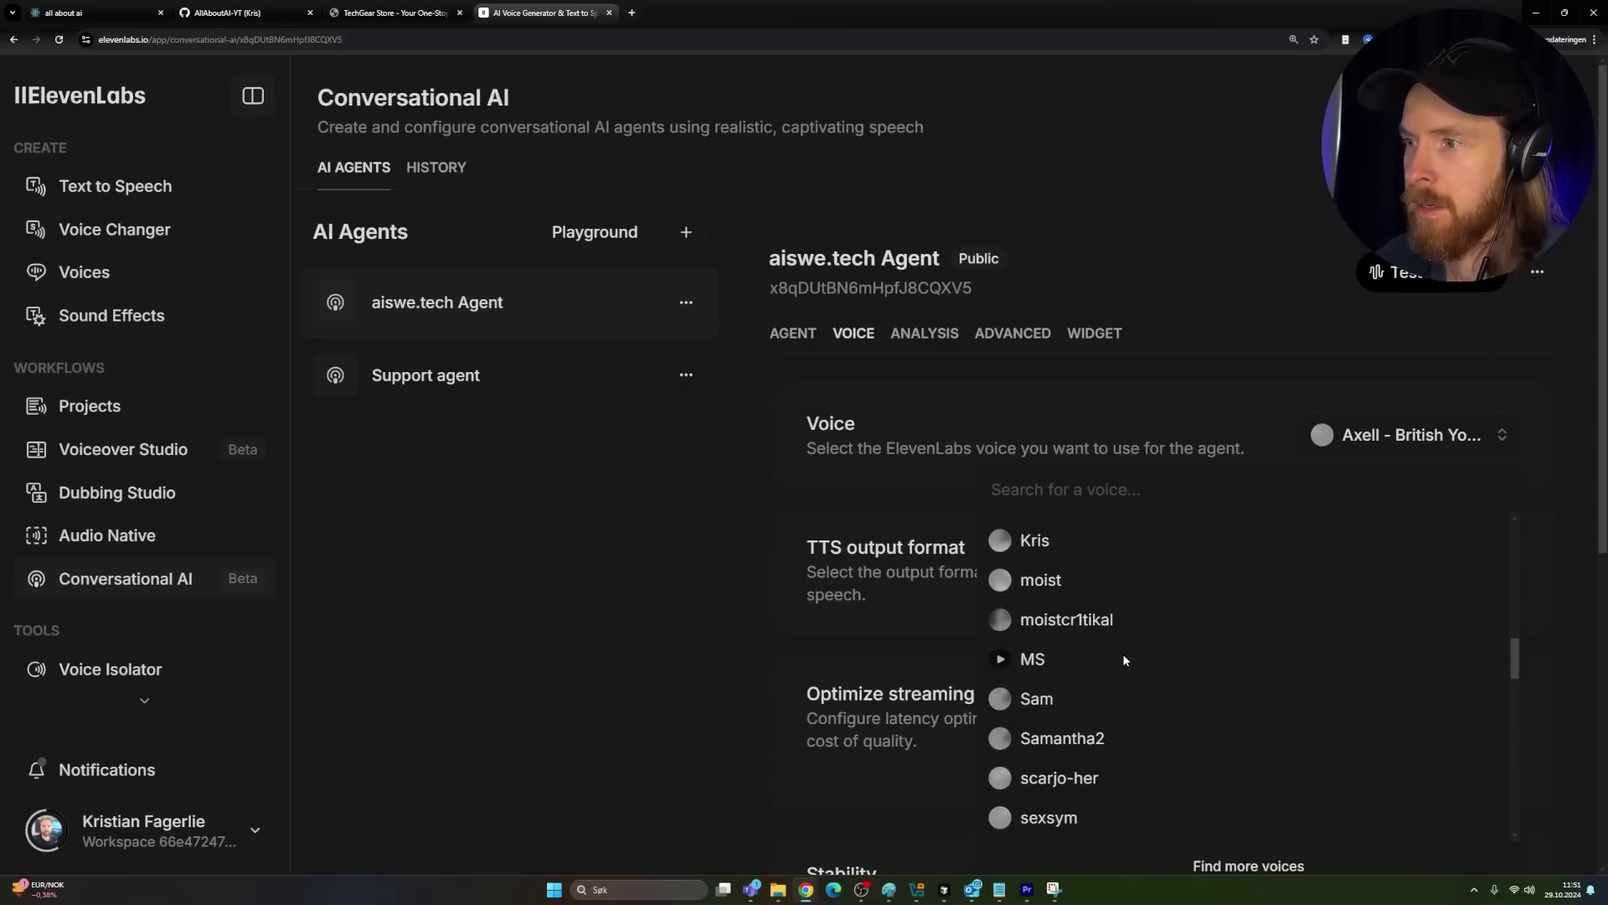
{"action": "scroll", "coordinate": [1125, 661], "scroll_direction": "up", "scroll_amount": 2}
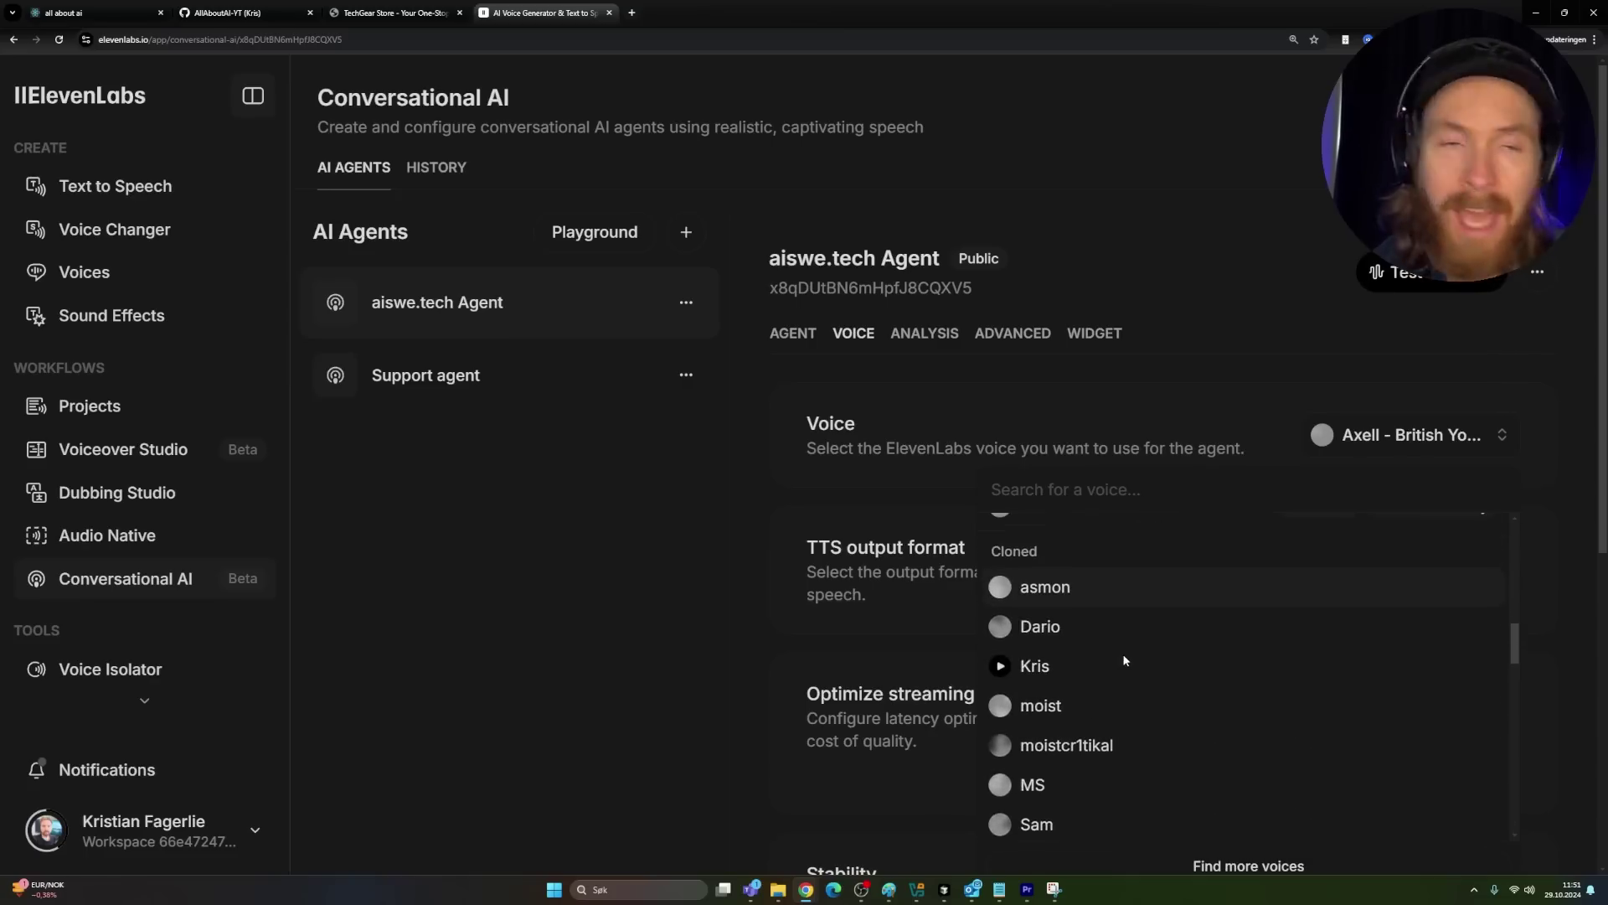
Check Analysis and Advanced settings: 7-second turn timeout, 60-second max duration, no allowlist.
{"action": "left_click", "coordinate": [928, 337]}
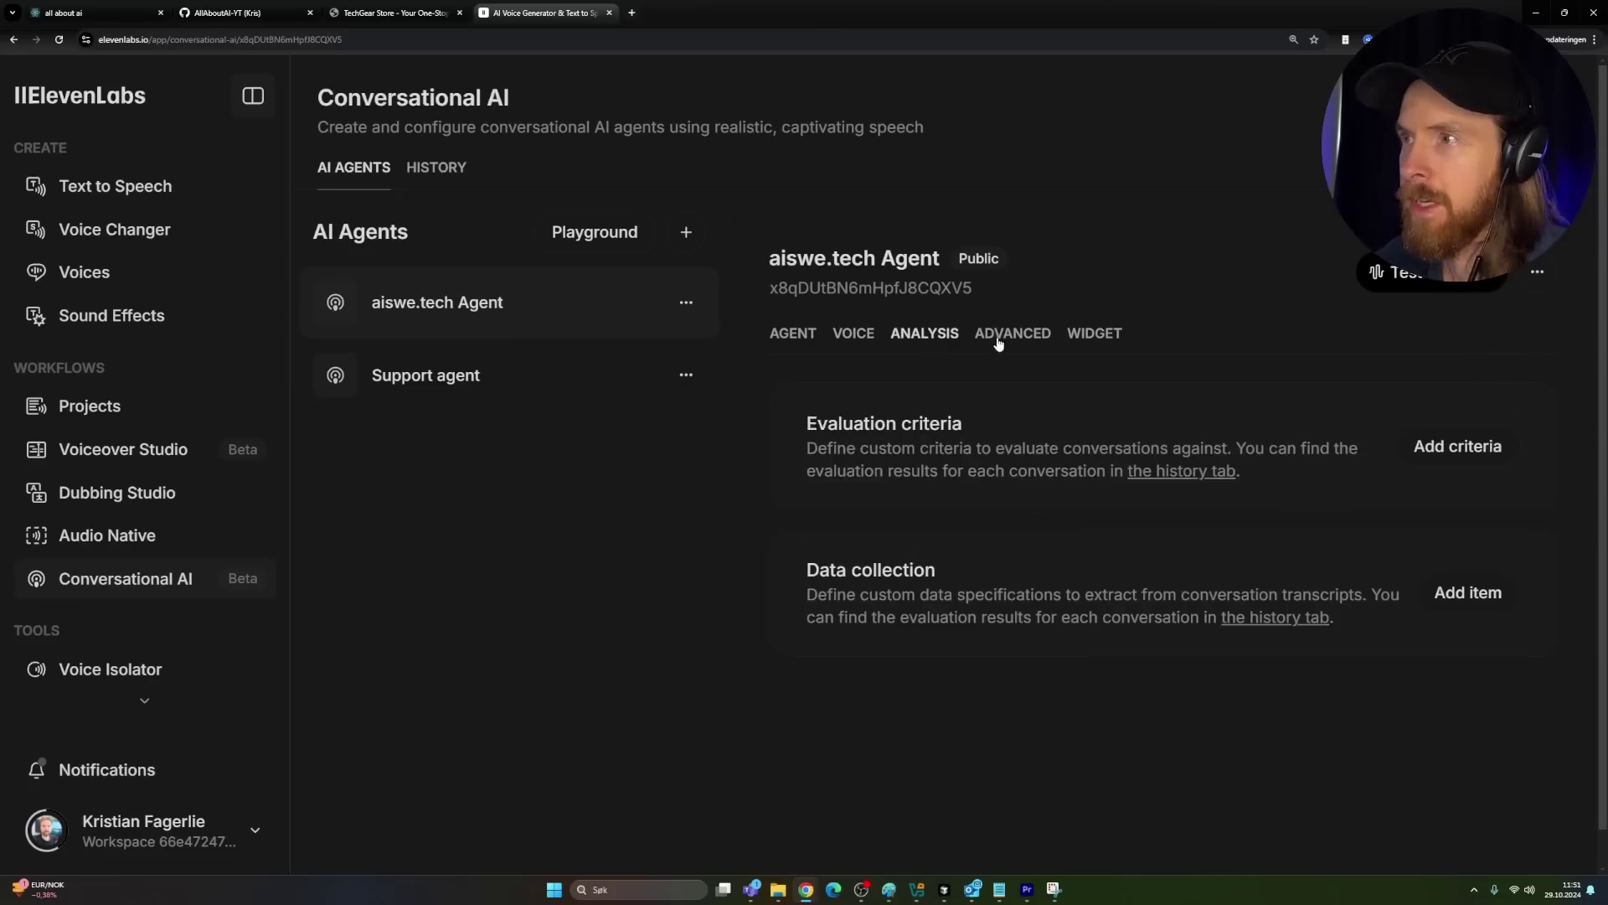
{"action": "left_click", "coordinate": [1003, 335]}
{"action": "scroll", "coordinate": [982, 466], "scroll_direction": "down", "scroll_amount": 5}
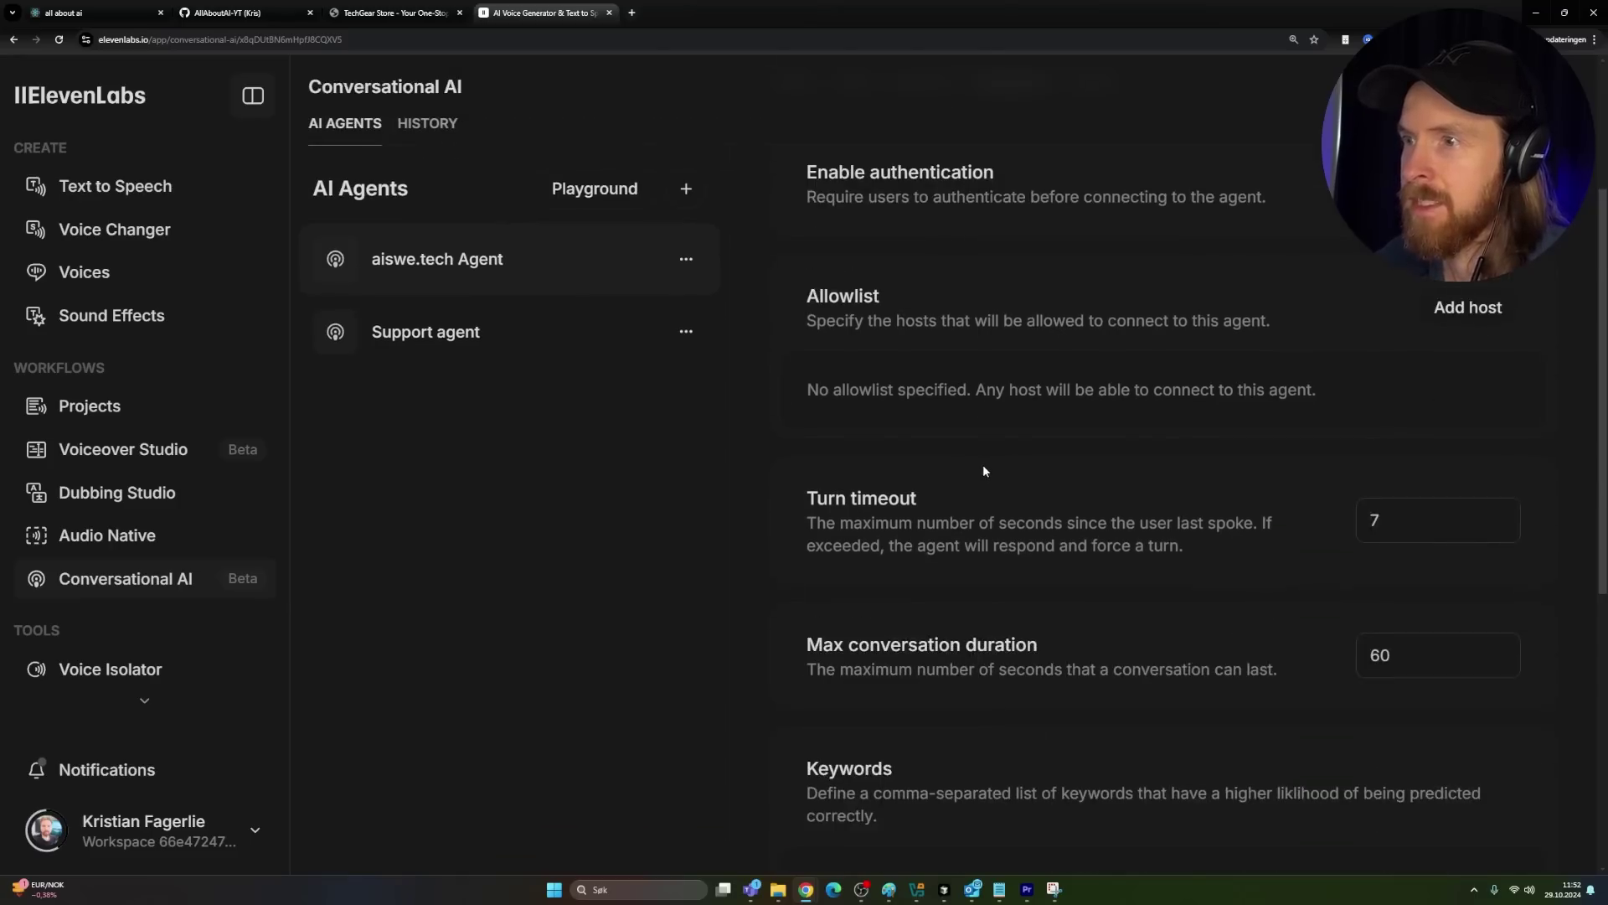
{"action": "scroll", "coordinate": [984, 465], "scroll_direction": "down", "scroll_amount": 2}
{"action": "scroll", "coordinate": [1343, 505], "scroll_direction": "up", "scroll_amount": 3}
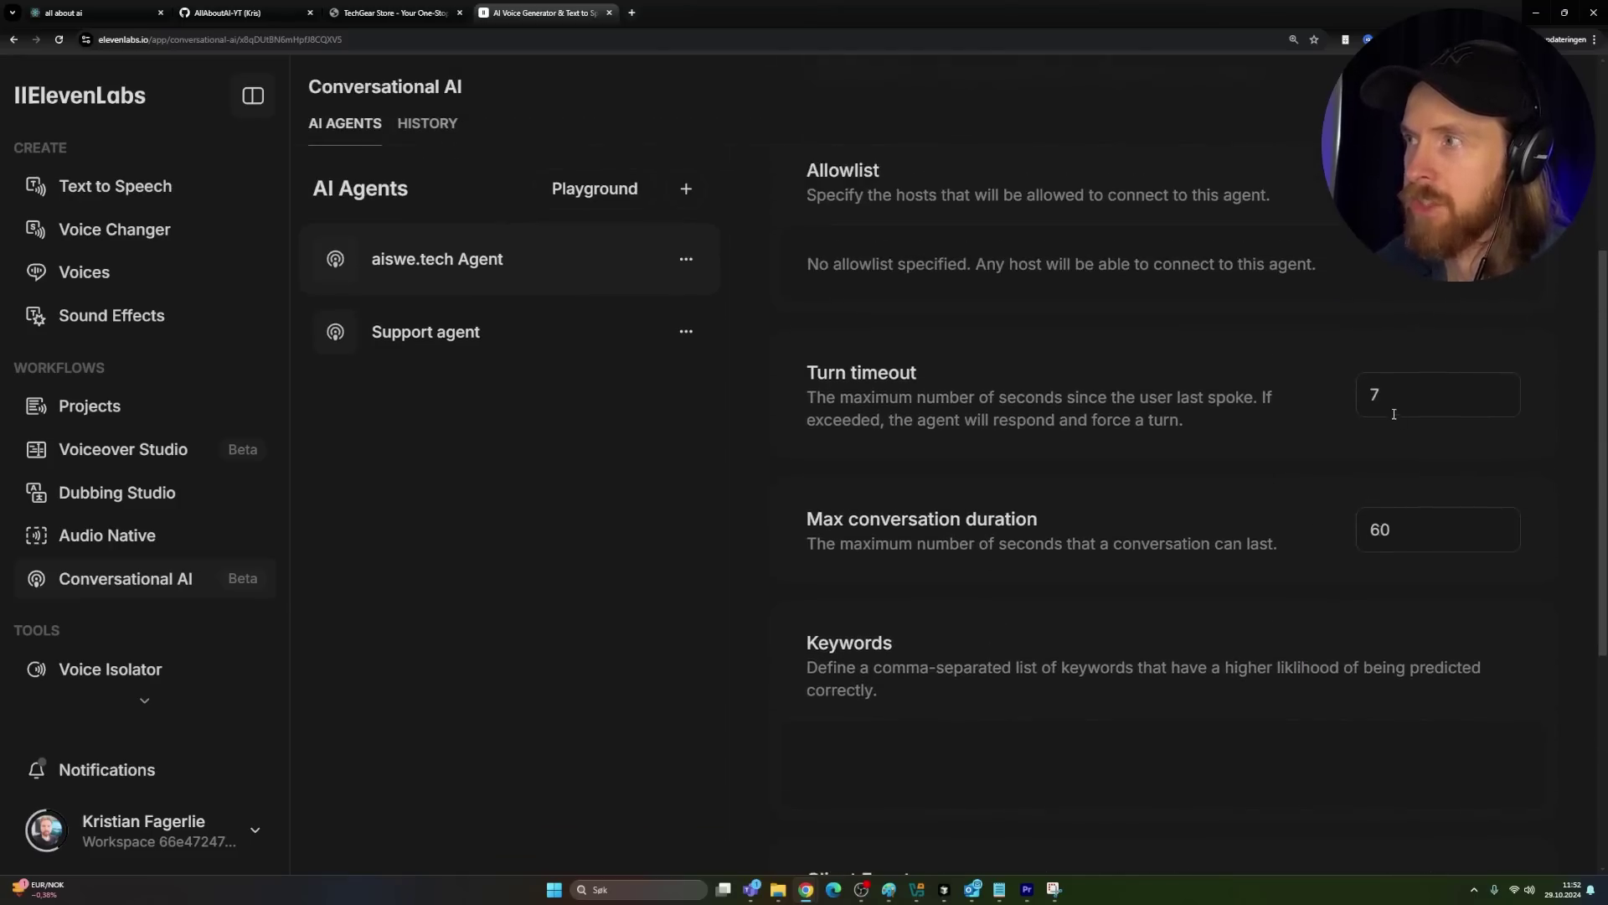
{"action": "scroll", "coordinate": [988, 506], "scroll_direction": "down", "scroll_amount": 4}
{"action": "scroll", "coordinate": [998, 474], "scroll_direction": "up", "scroll_amount": 8}
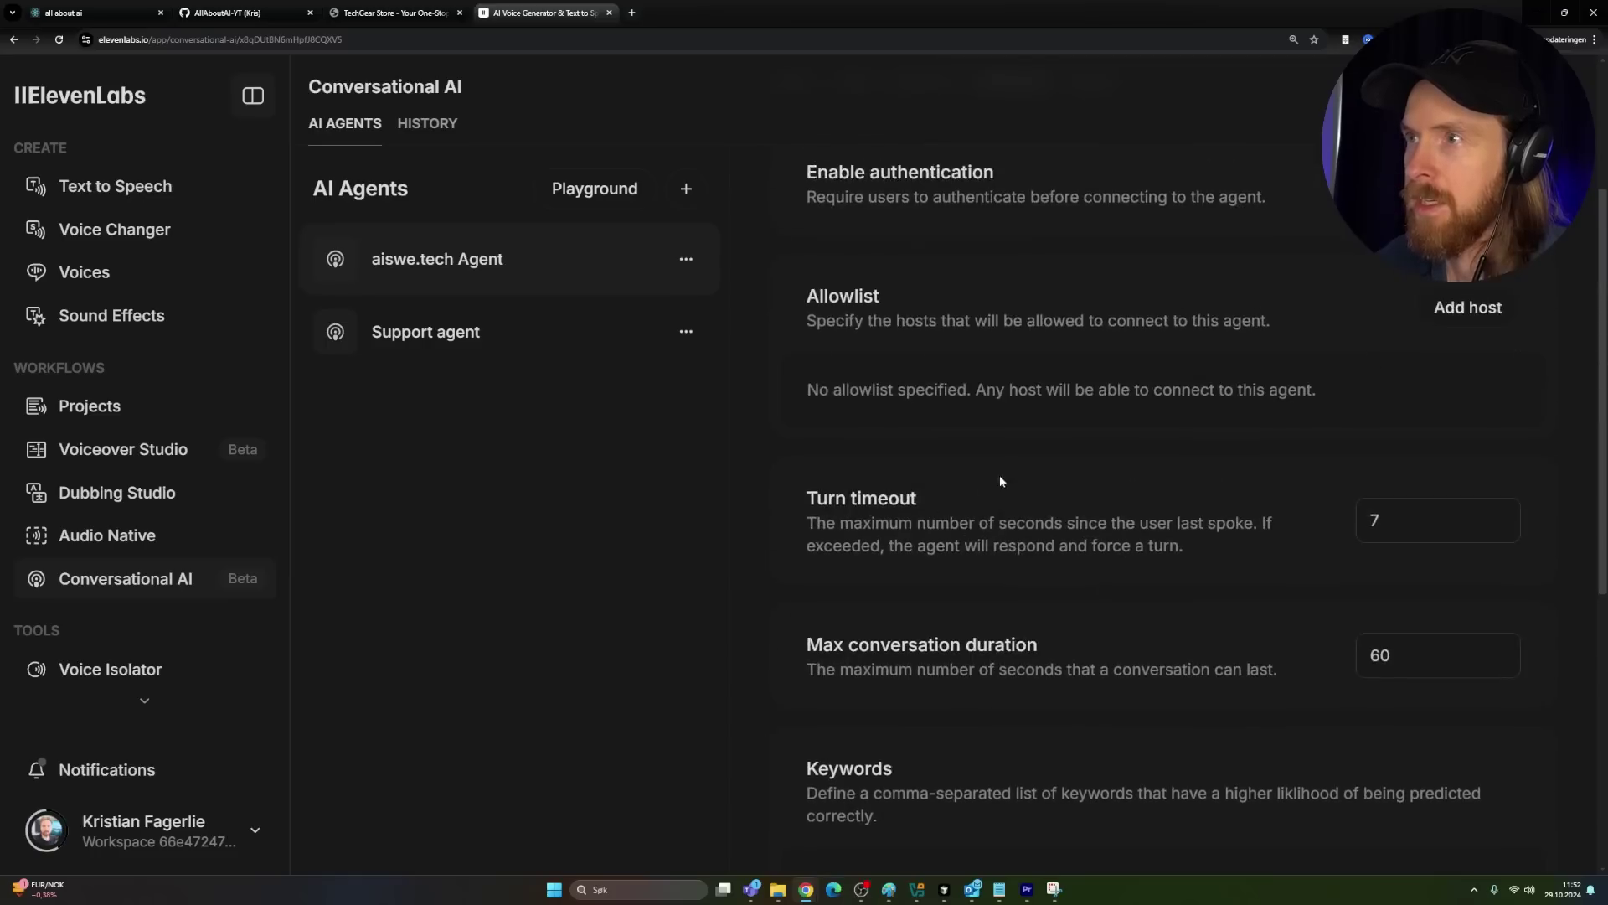
Review the widget embed code, black background and orb avatar, then open the agent's '...' menu.
{"action": "left_click", "coordinate": [1094, 333]}
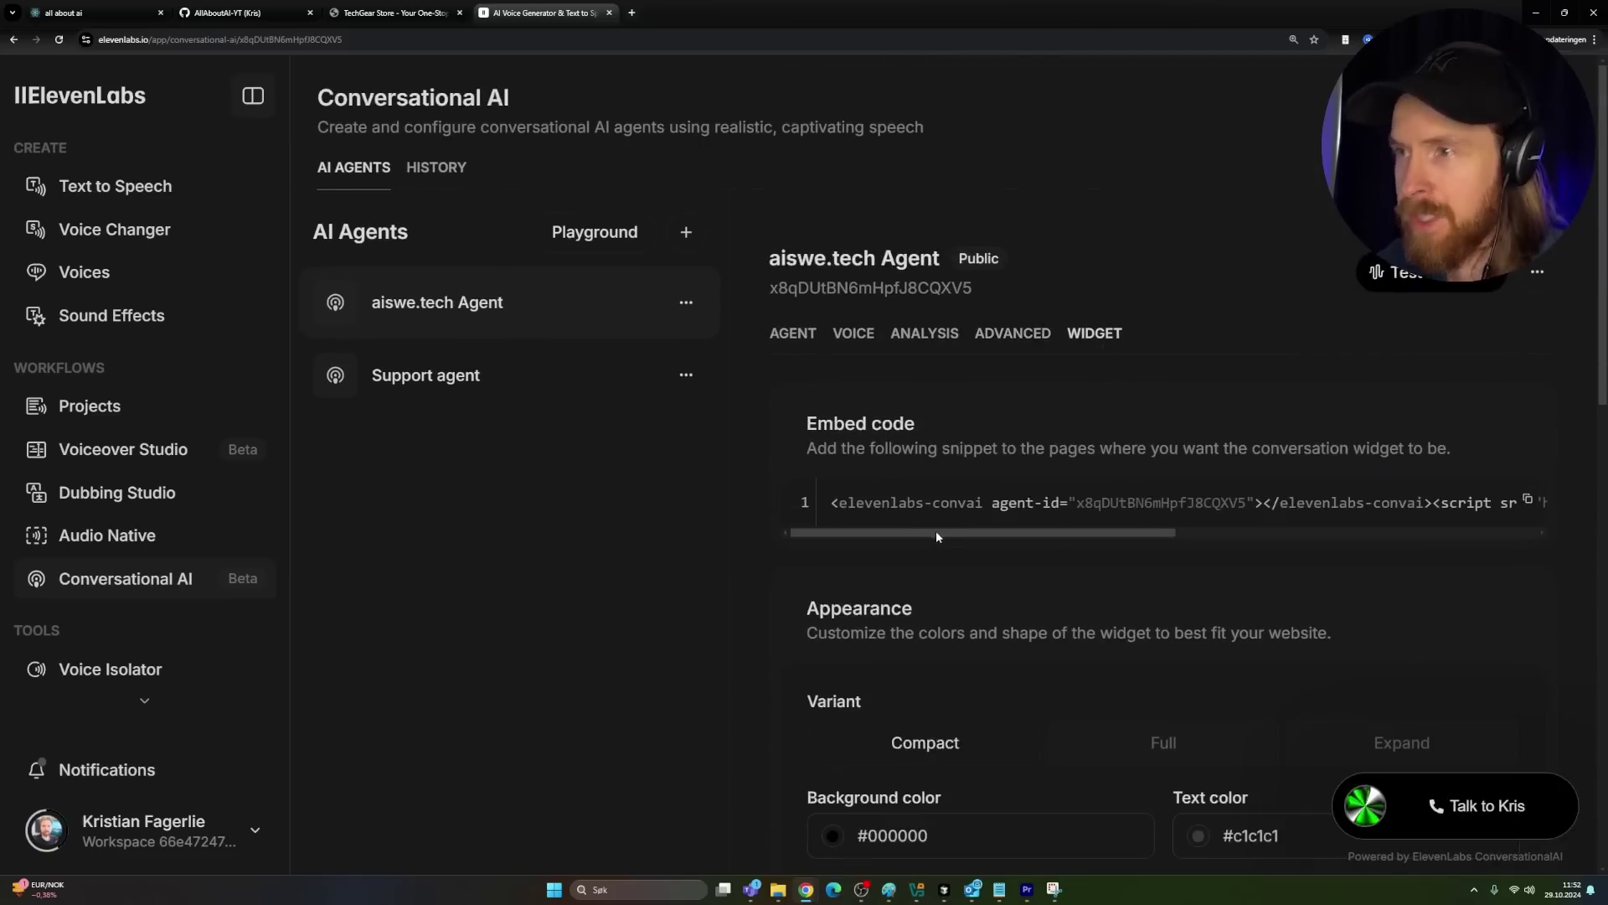
{"action": "left_click_drag", "start_coordinate": [932, 529], "coordinate": [804, 531]}
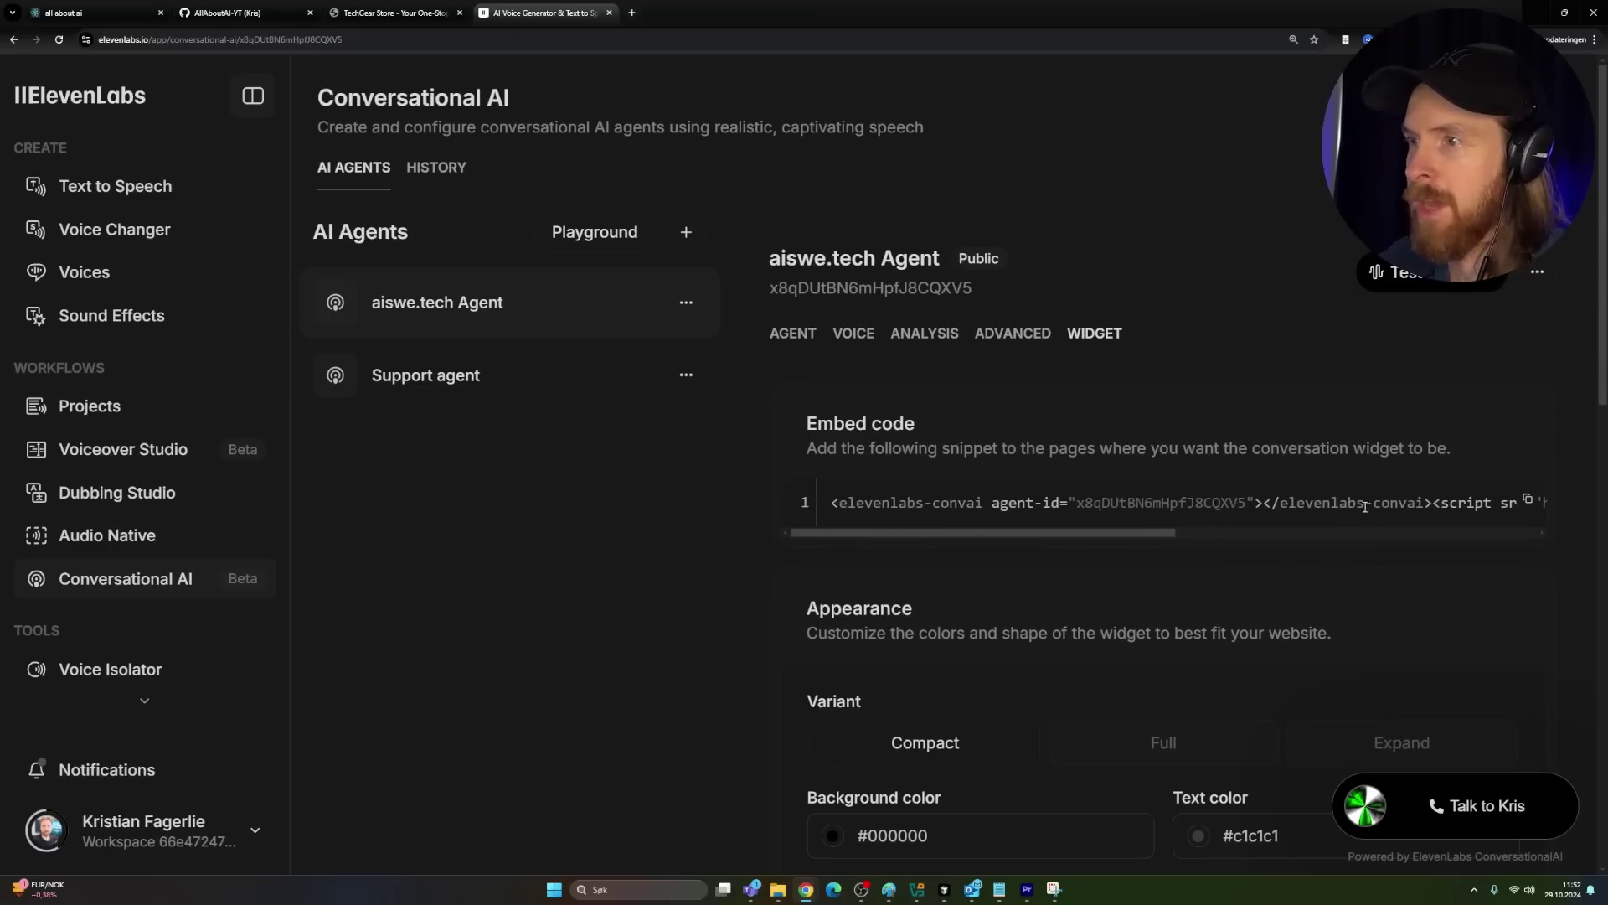
{"action": "scroll", "coordinate": [1035, 494], "scroll_direction": "down", "scroll_amount": 10}
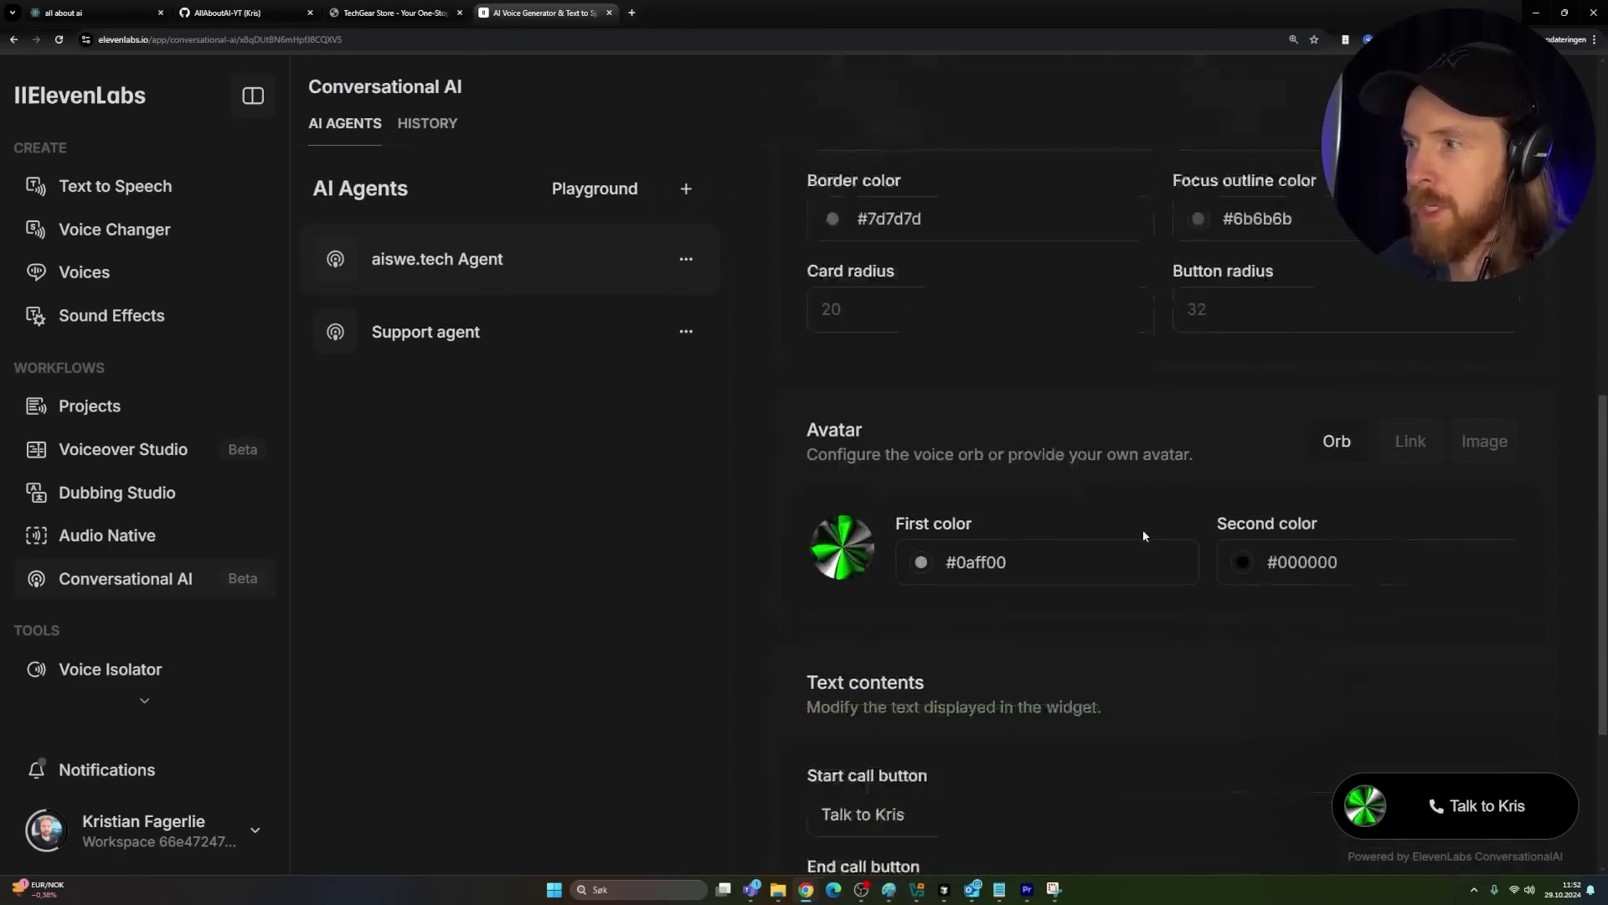
{"action": "scroll", "coordinate": [943, 612], "scroll_direction": "up", "scroll_amount": 10}
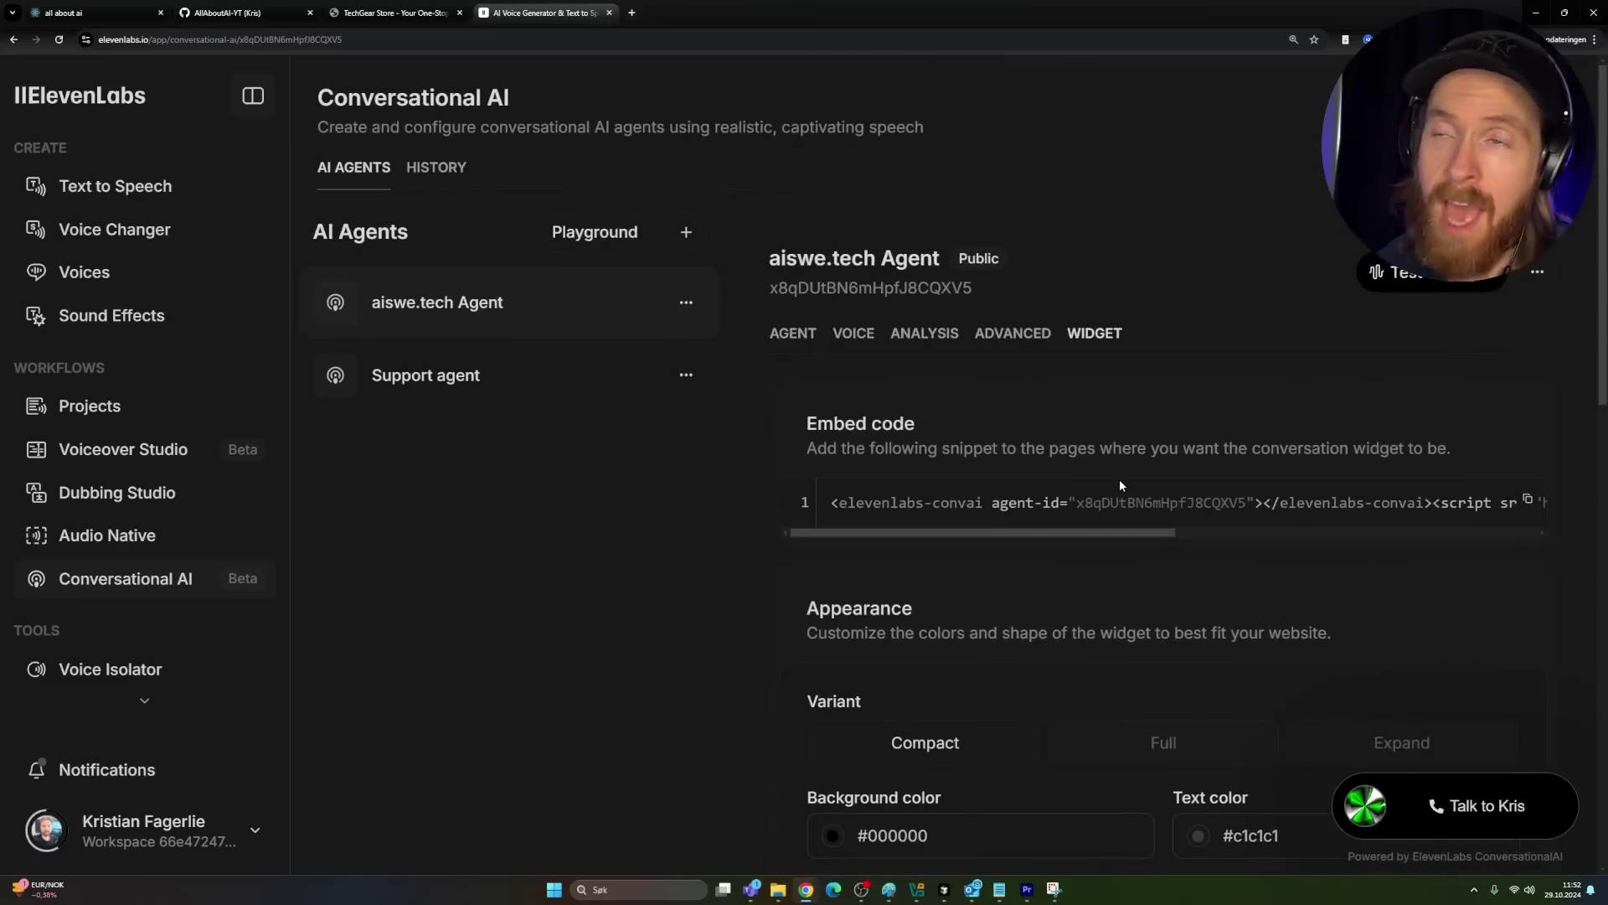
{"action": "left_click", "coordinate": [1537, 271]}
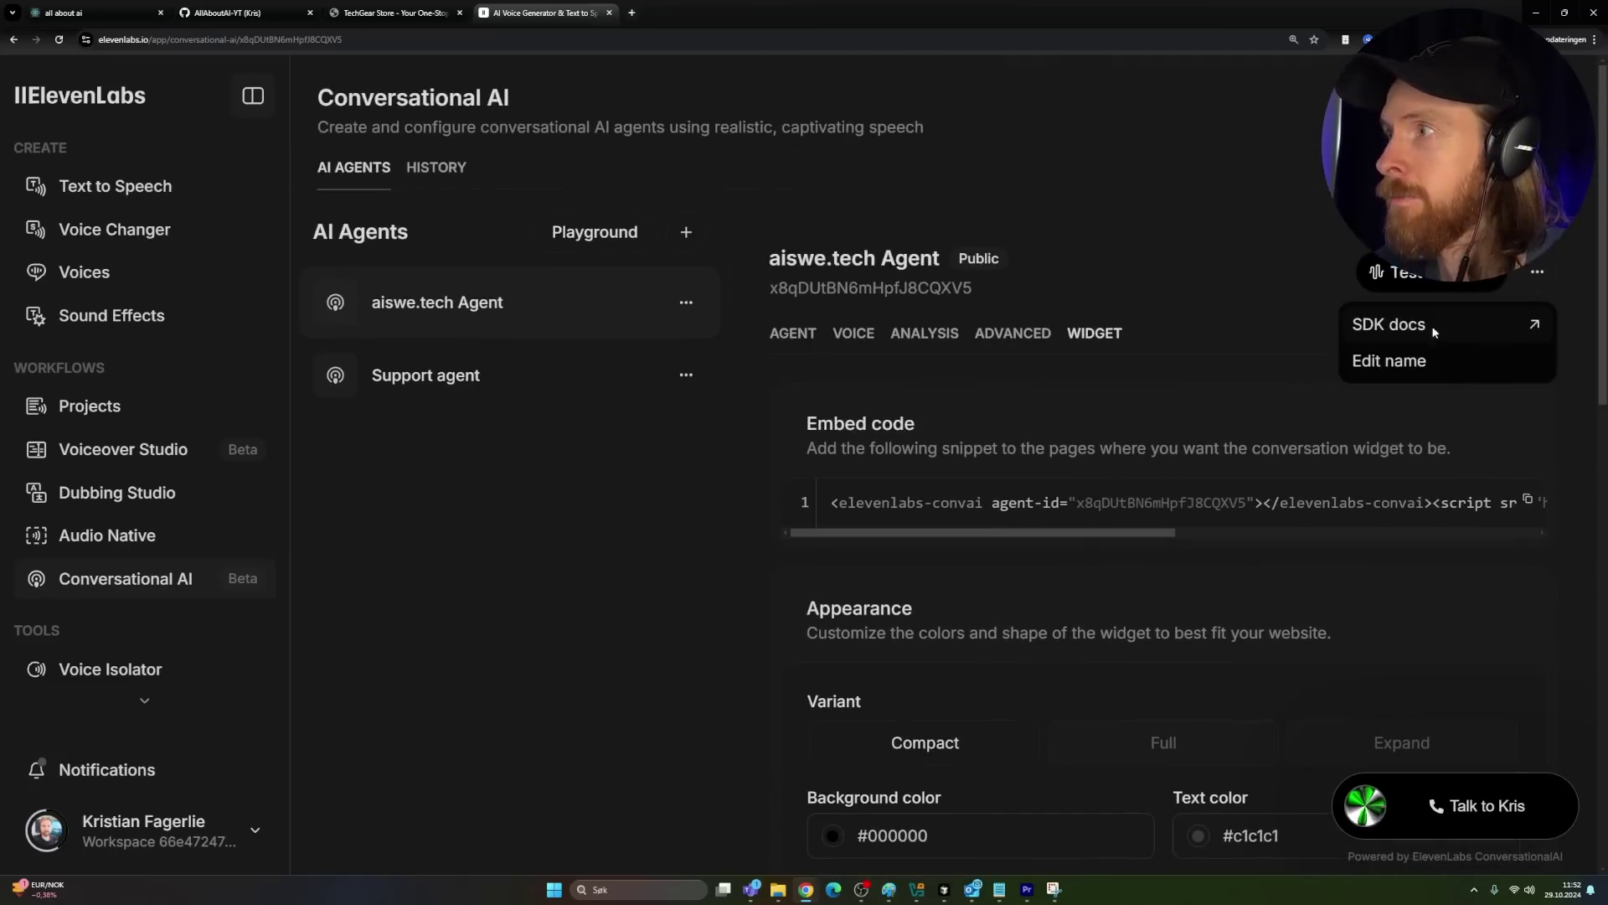
{"action": "left_click", "coordinate": [1424, 330]}
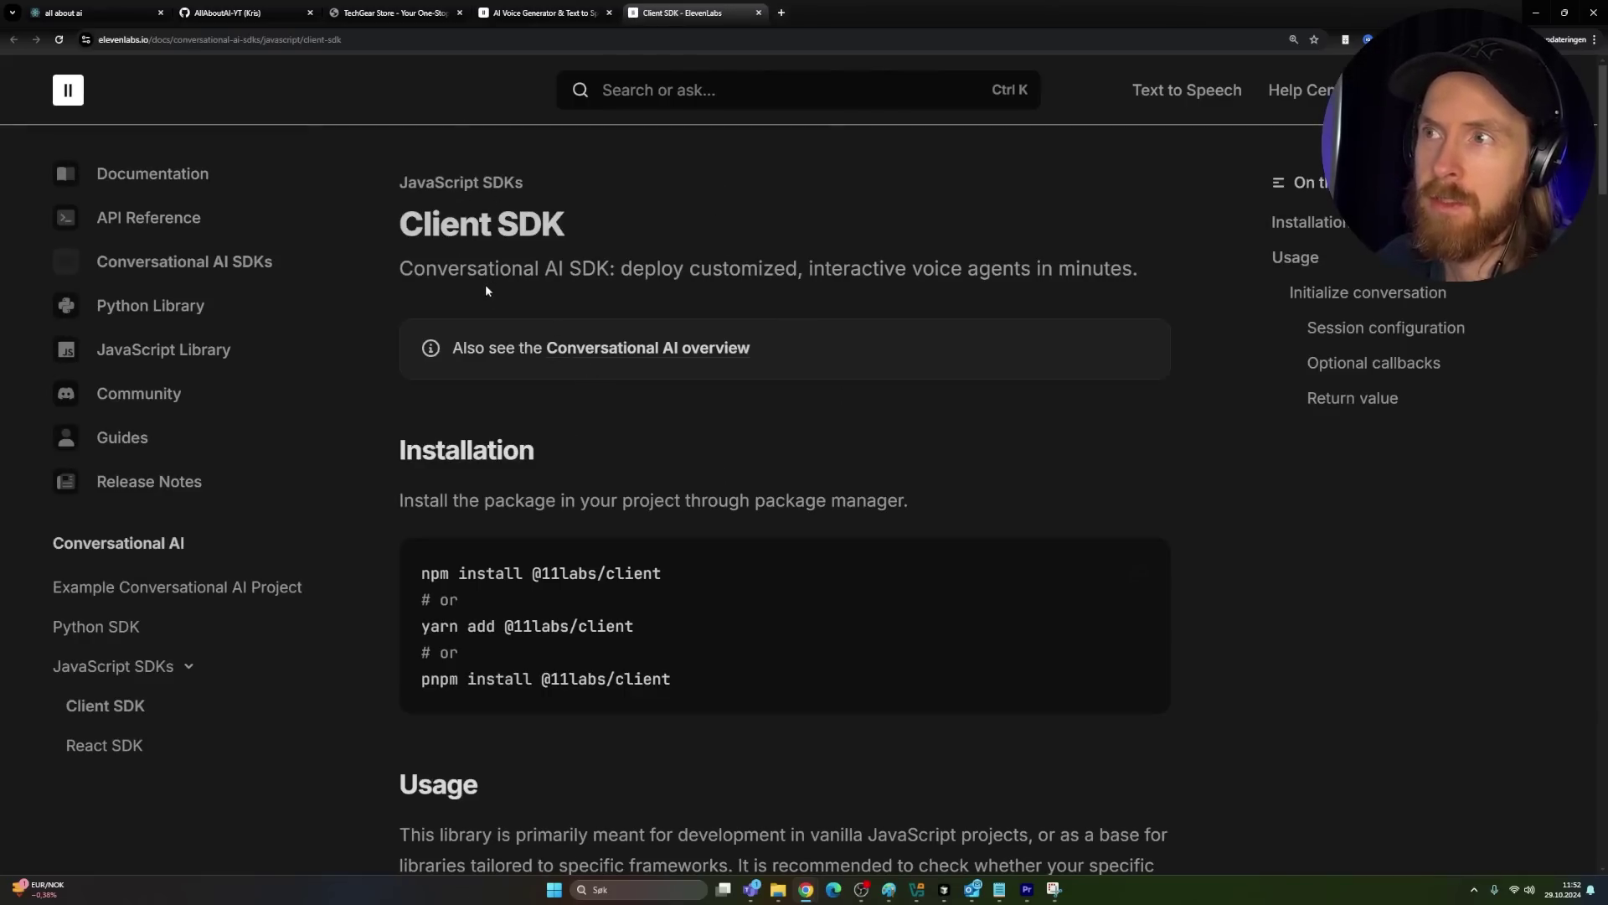
{"action": "scroll", "coordinate": [459, 289], "scroll_direction": "down", "scroll_amount": 5}
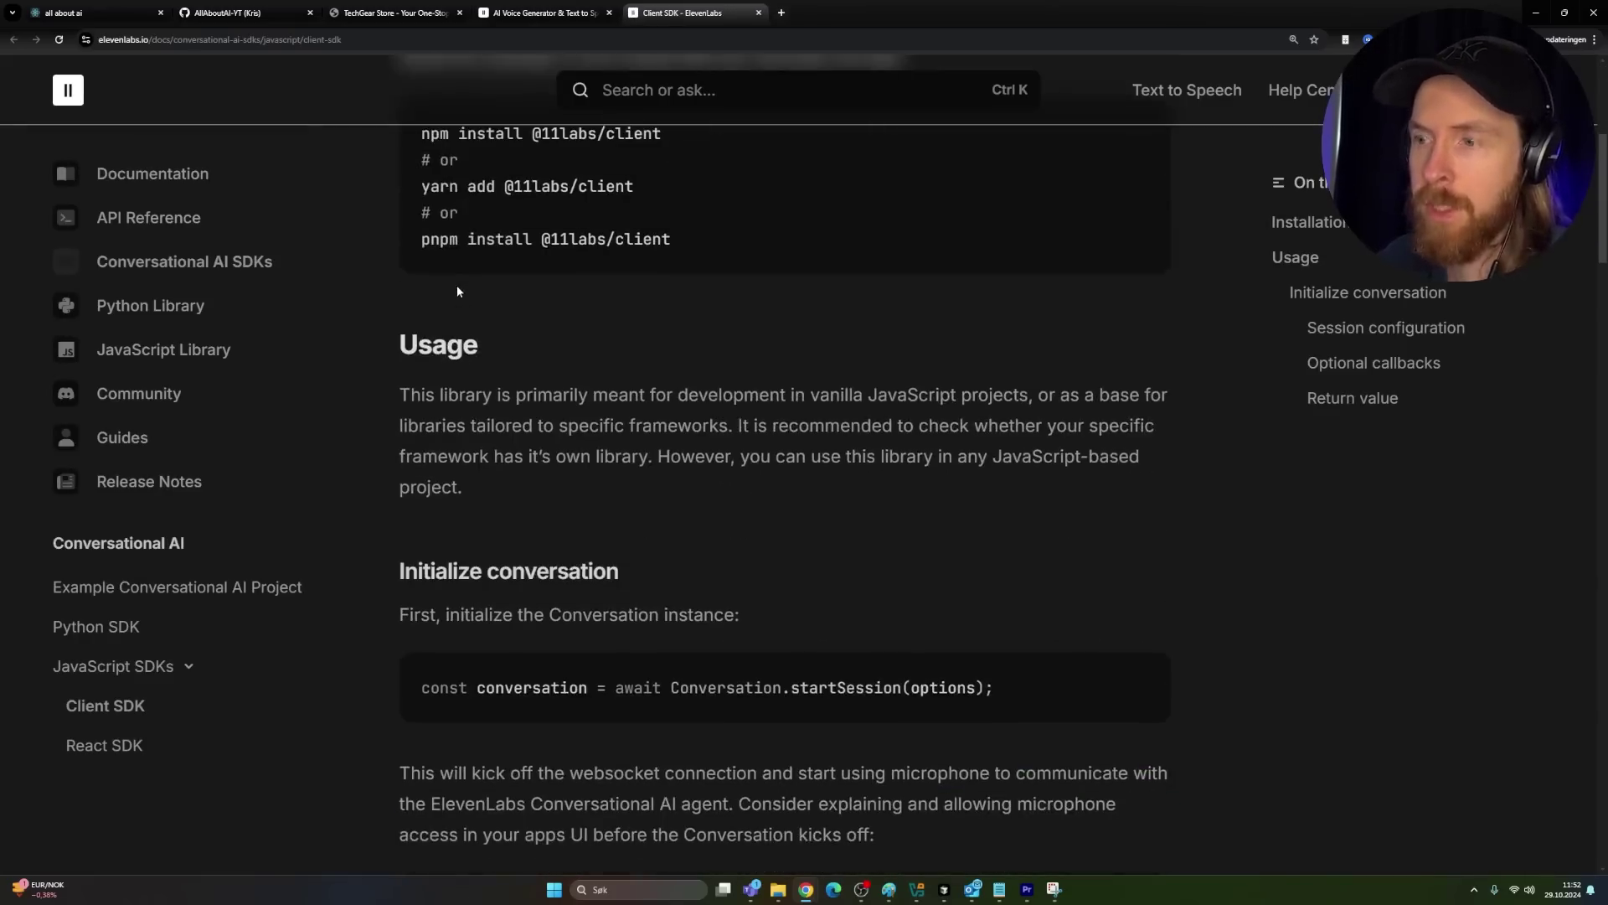
{"action": "scroll", "coordinate": [458, 291], "scroll_direction": "down", "scroll_amount": 2}
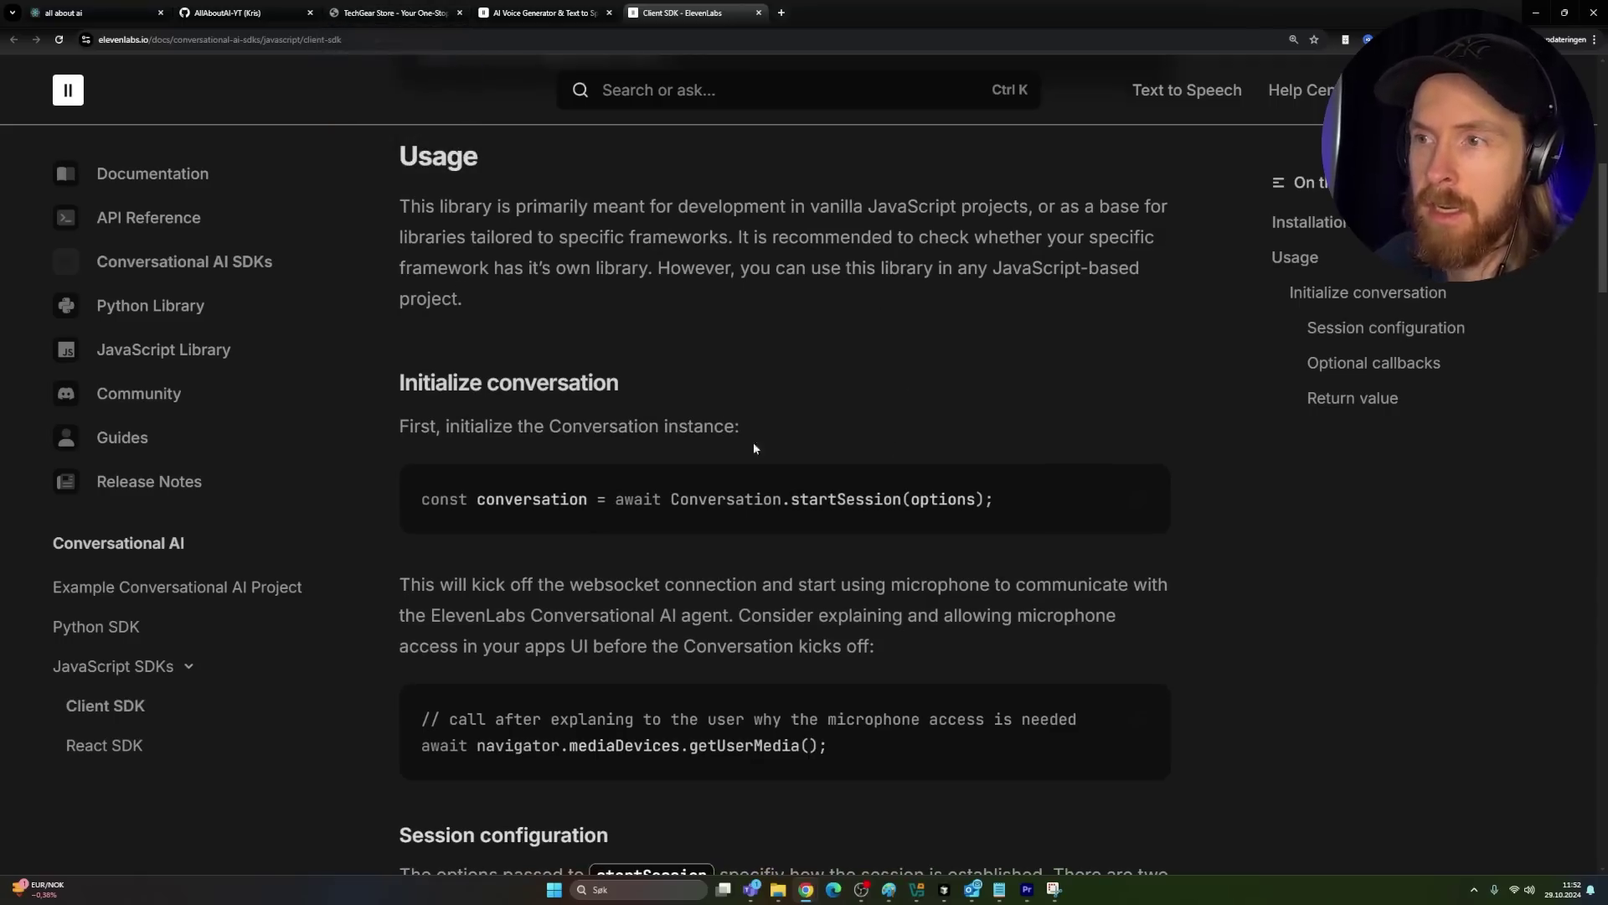
{"action": "scroll", "coordinate": [693, 434], "scroll_direction": "down", "scroll_amount": 5}
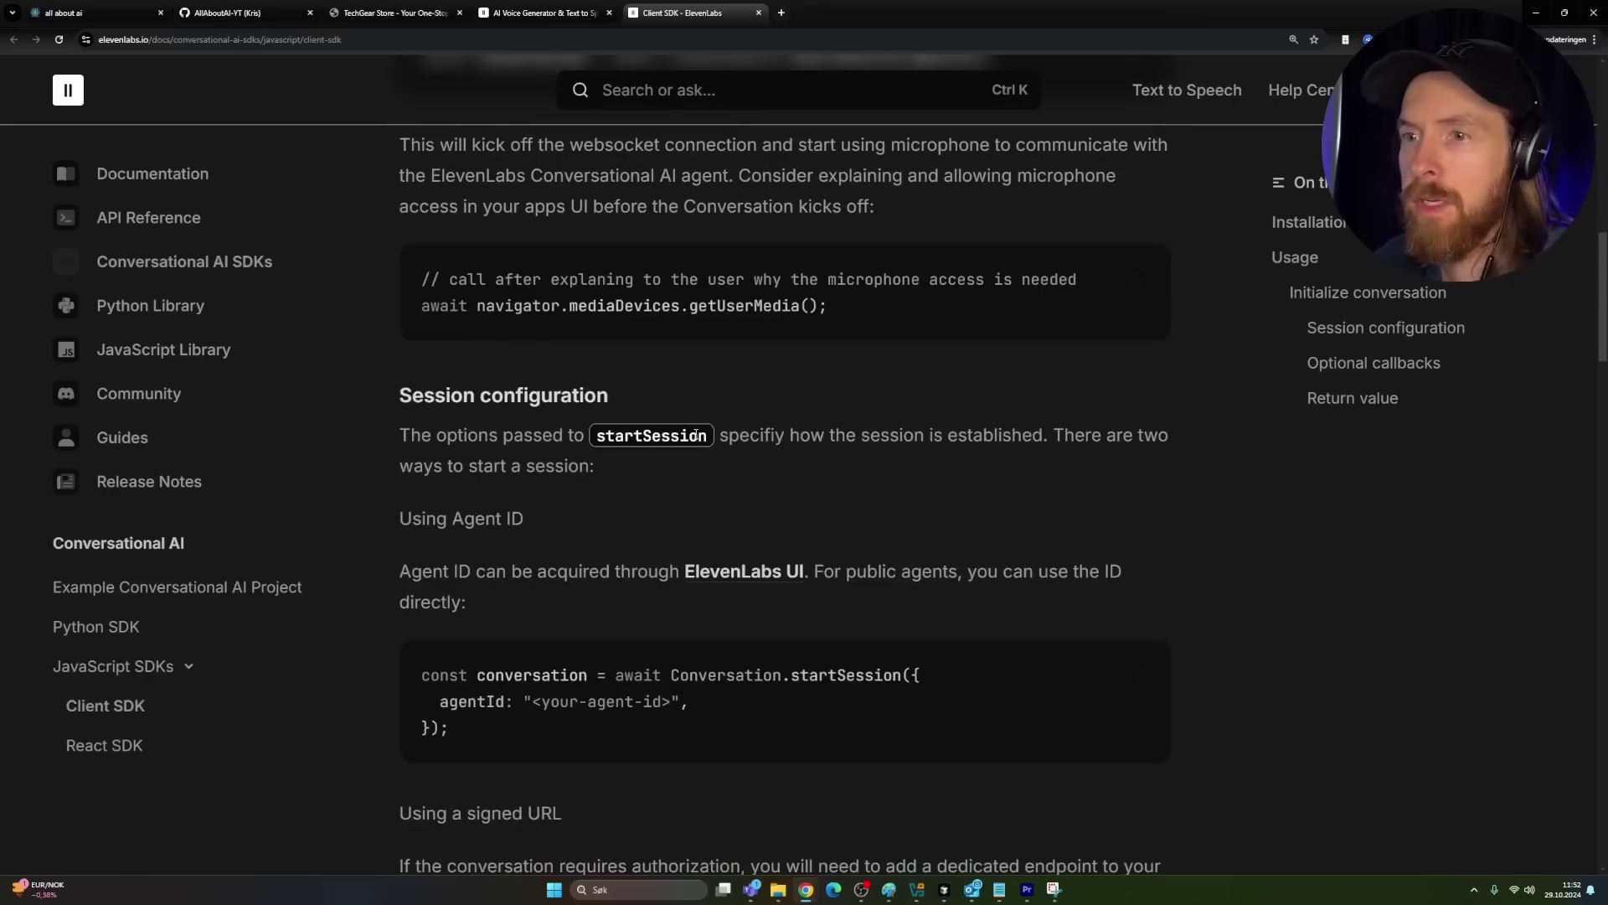
{"action": "scroll", "coordinate": [696, 435], "scroll_direction": "up", "scroll_amount": 10}
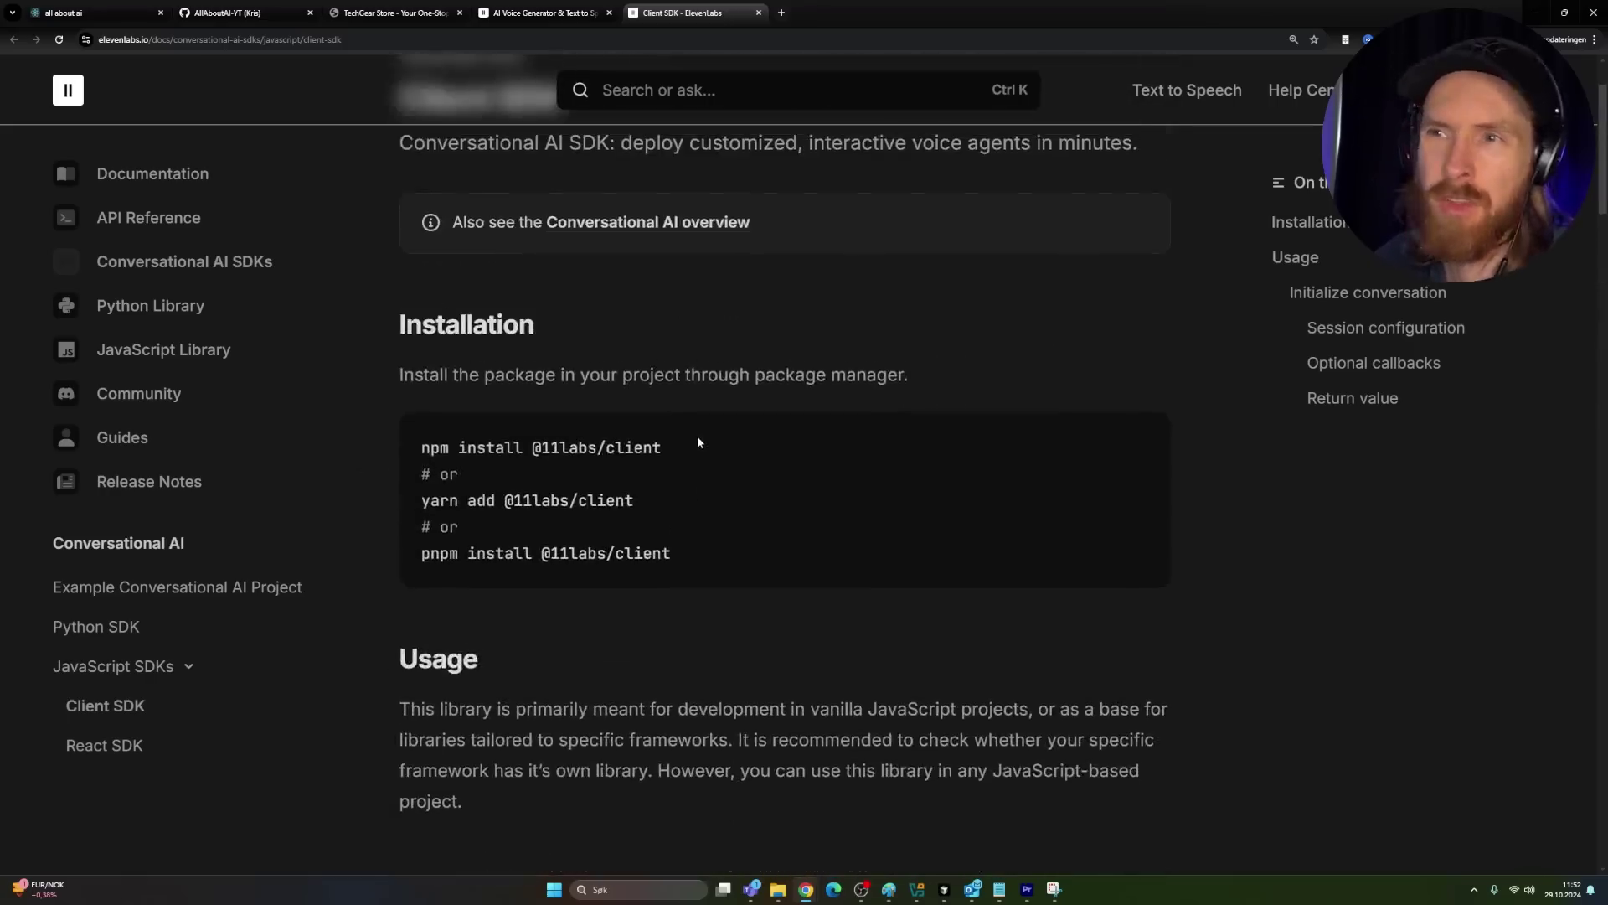
{"action": "scroll", "coordinate": [700, 438], "scroll_direction": "up", "scroll_amount": 2}
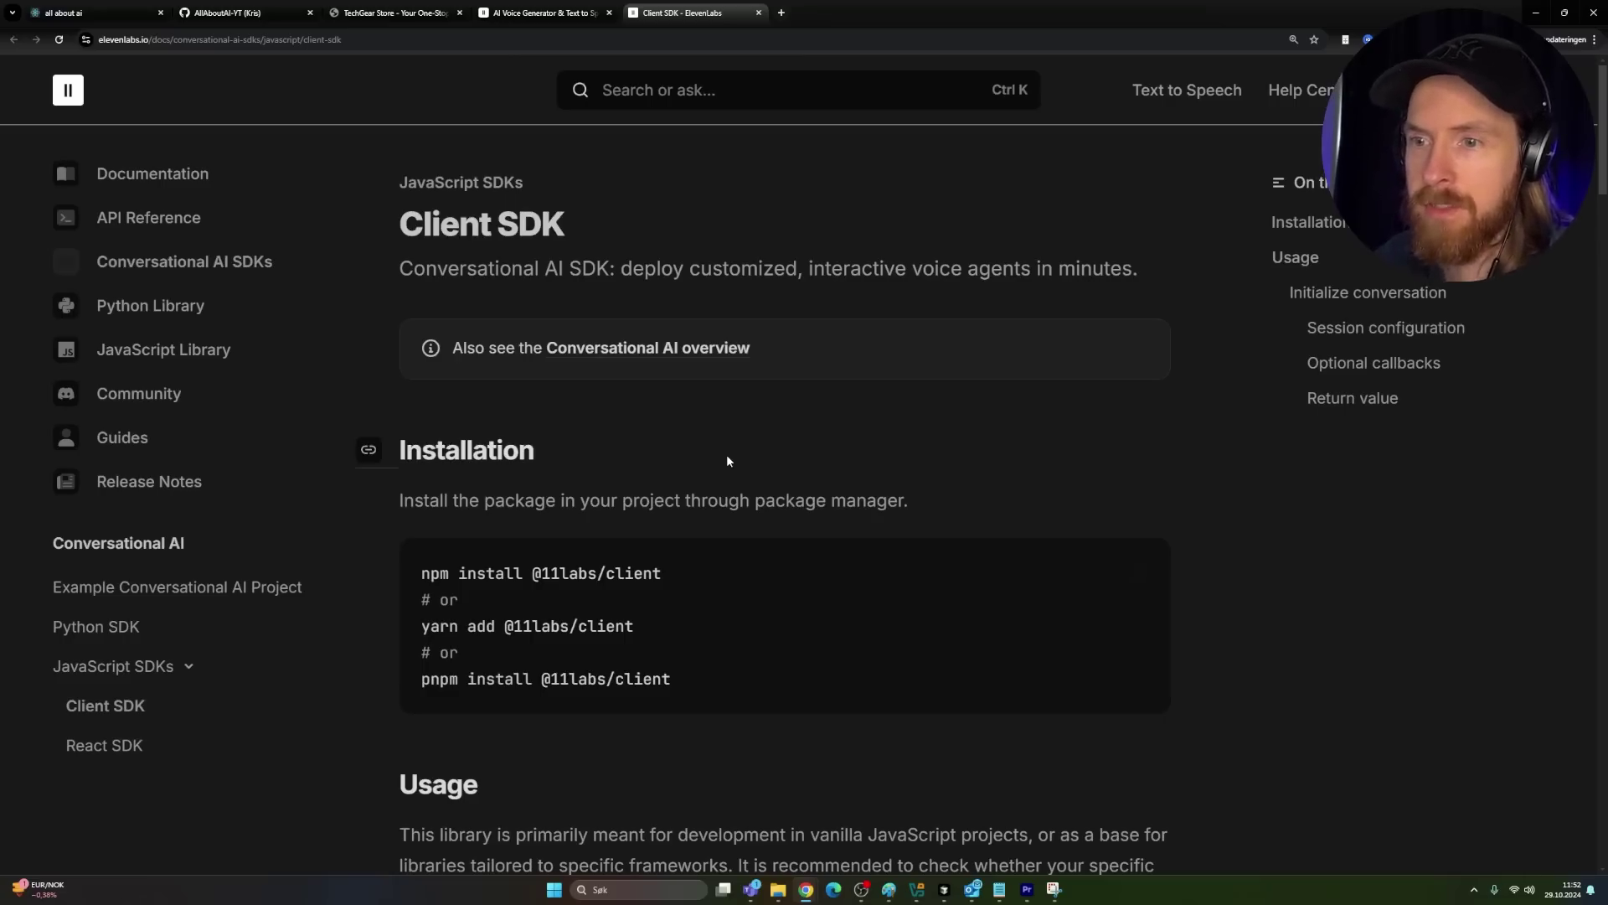
Go back to the aiswe.tech Agent's widget page and copy its agent ID.
{"action": "left_click", "coordinate": [550, 15]}
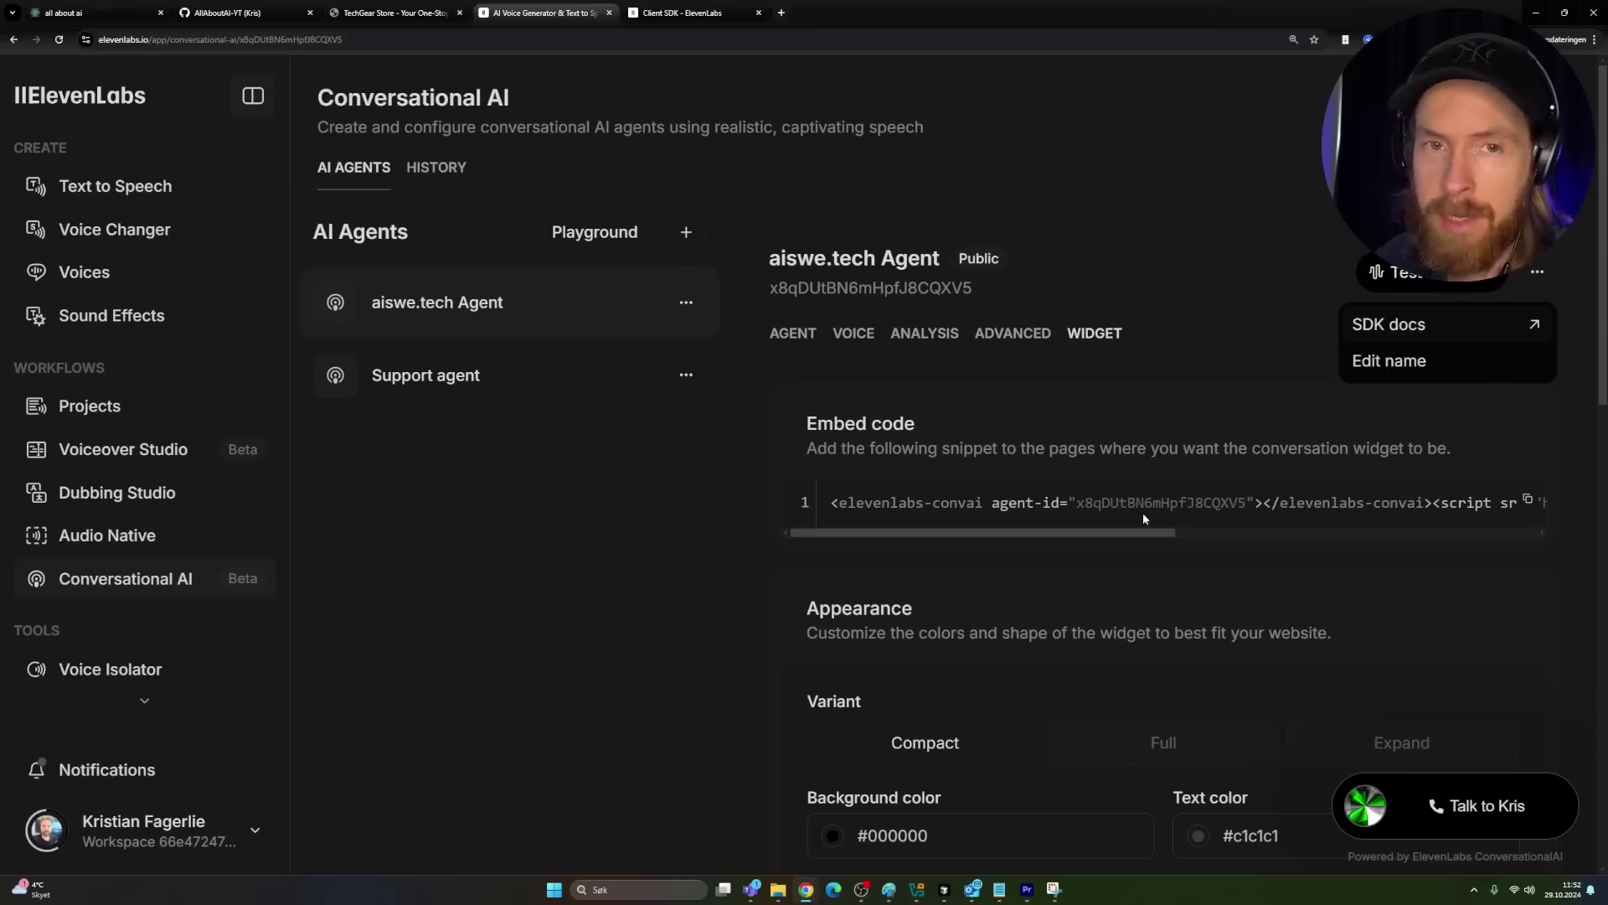
{"action": "left_click", "coordinate": [972, 288]}
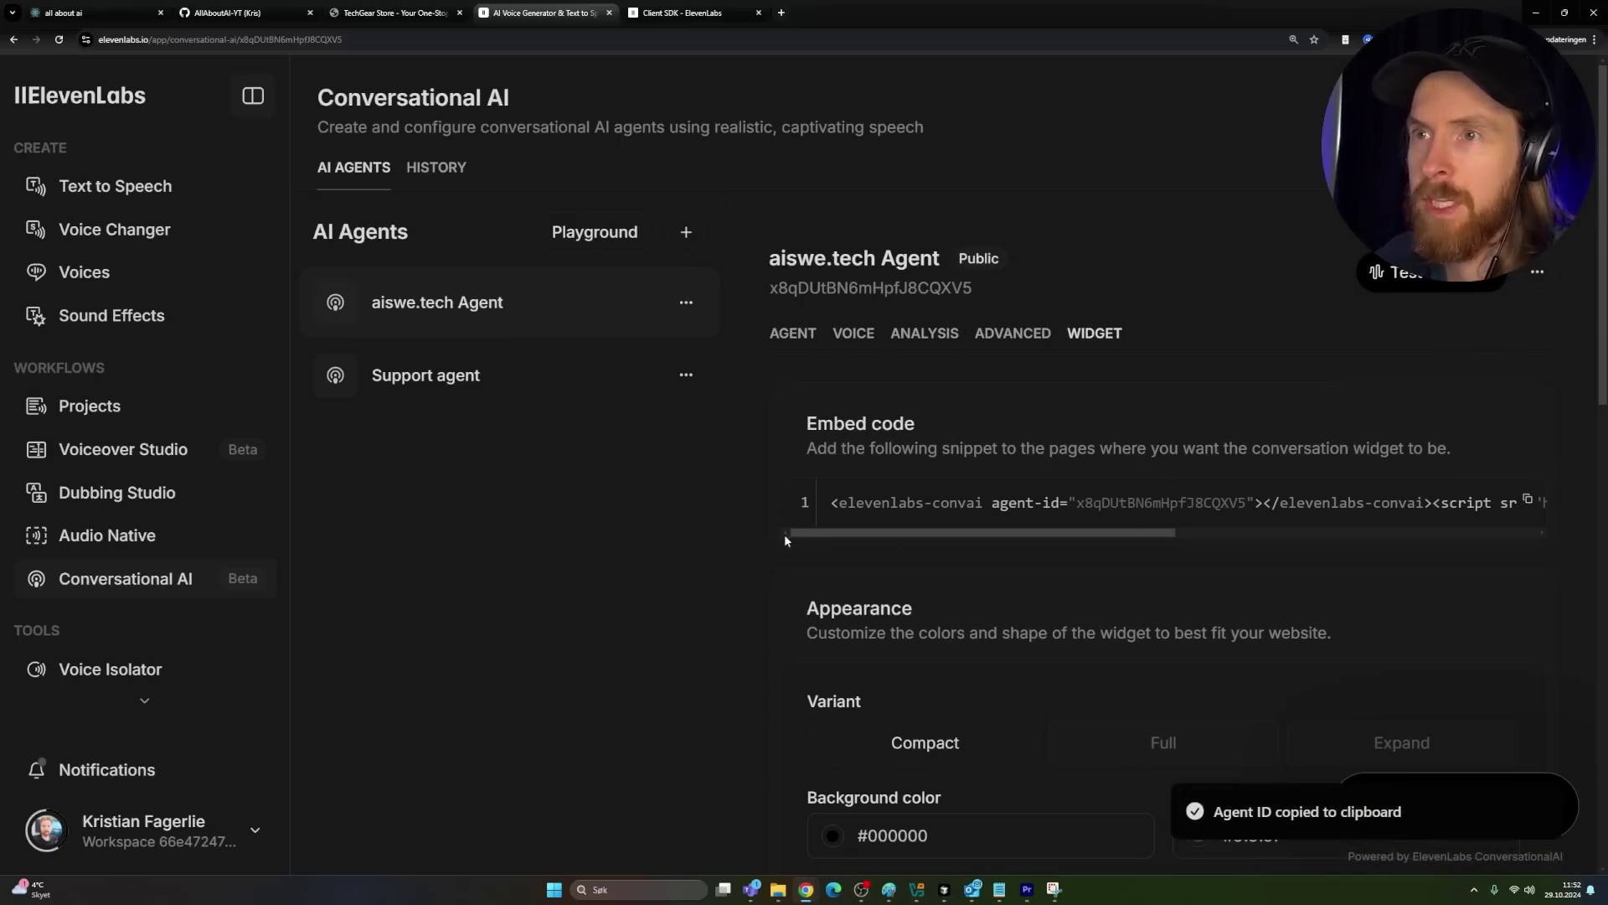
Open the Support agent and preview its Shipping and Returns Policy document without deleting it.
{"action": "left_click", "coordinate": [457, 390]}
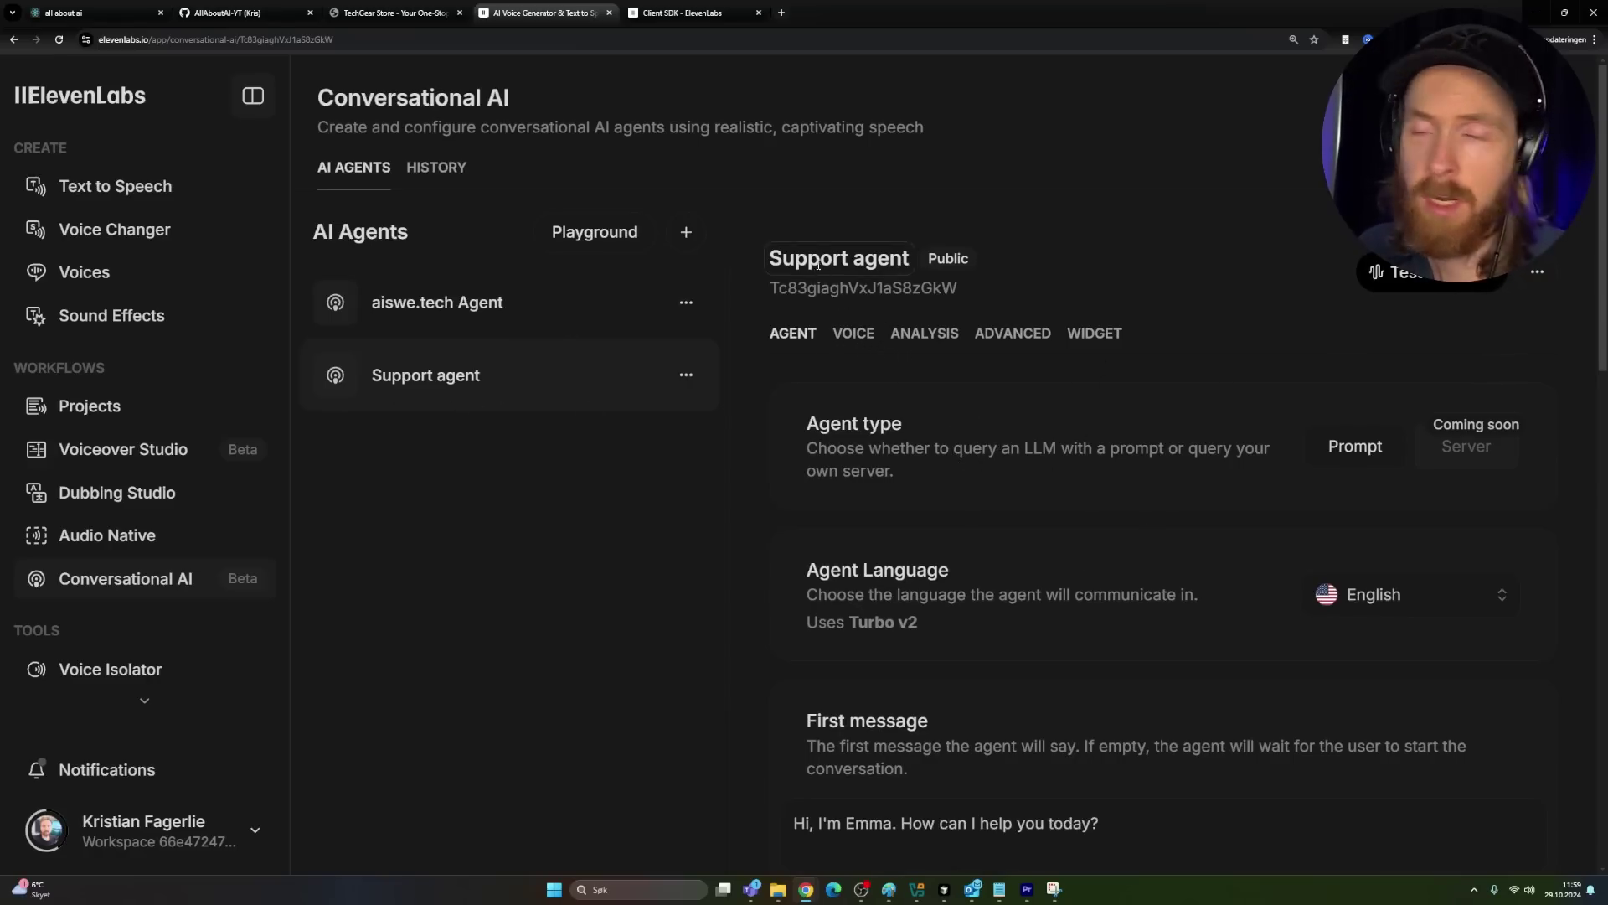
{"action": "scroll", "coordinate": [954, 508], "scroll_direction": "down", "scroll_amount": 5}
{"action": "scroll", "coordinate": [955, 470], "scroll_direction": "down", "scroll_amount": 4}
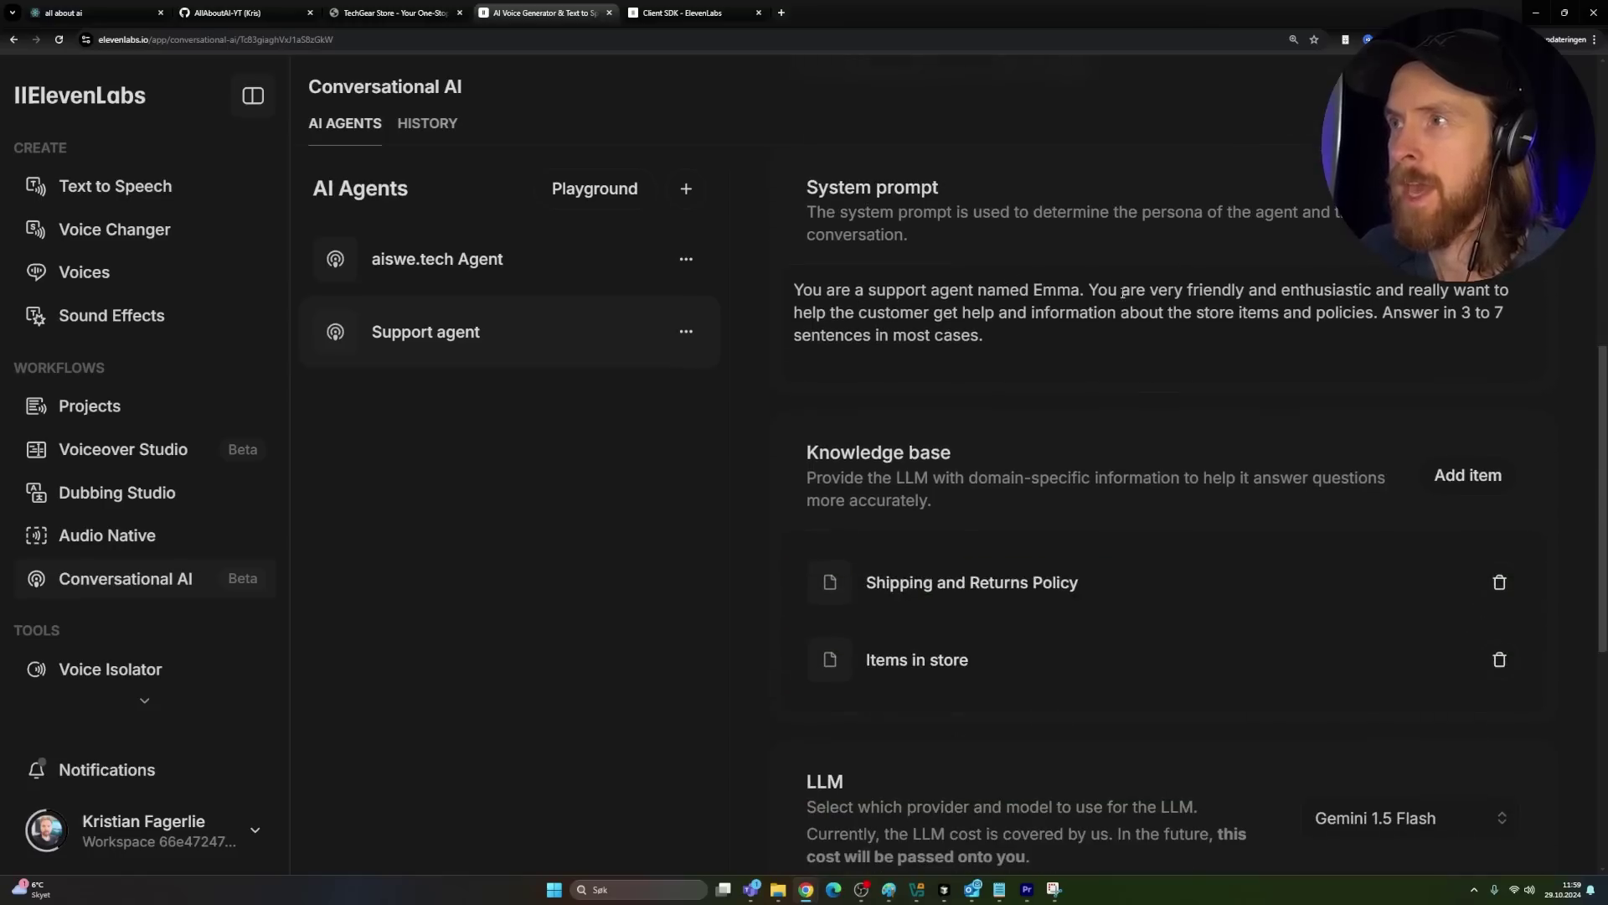
{"action": "scroll", "coordinate": [922, 368], "scroll_direction": "down", "scroll_amount": 2}
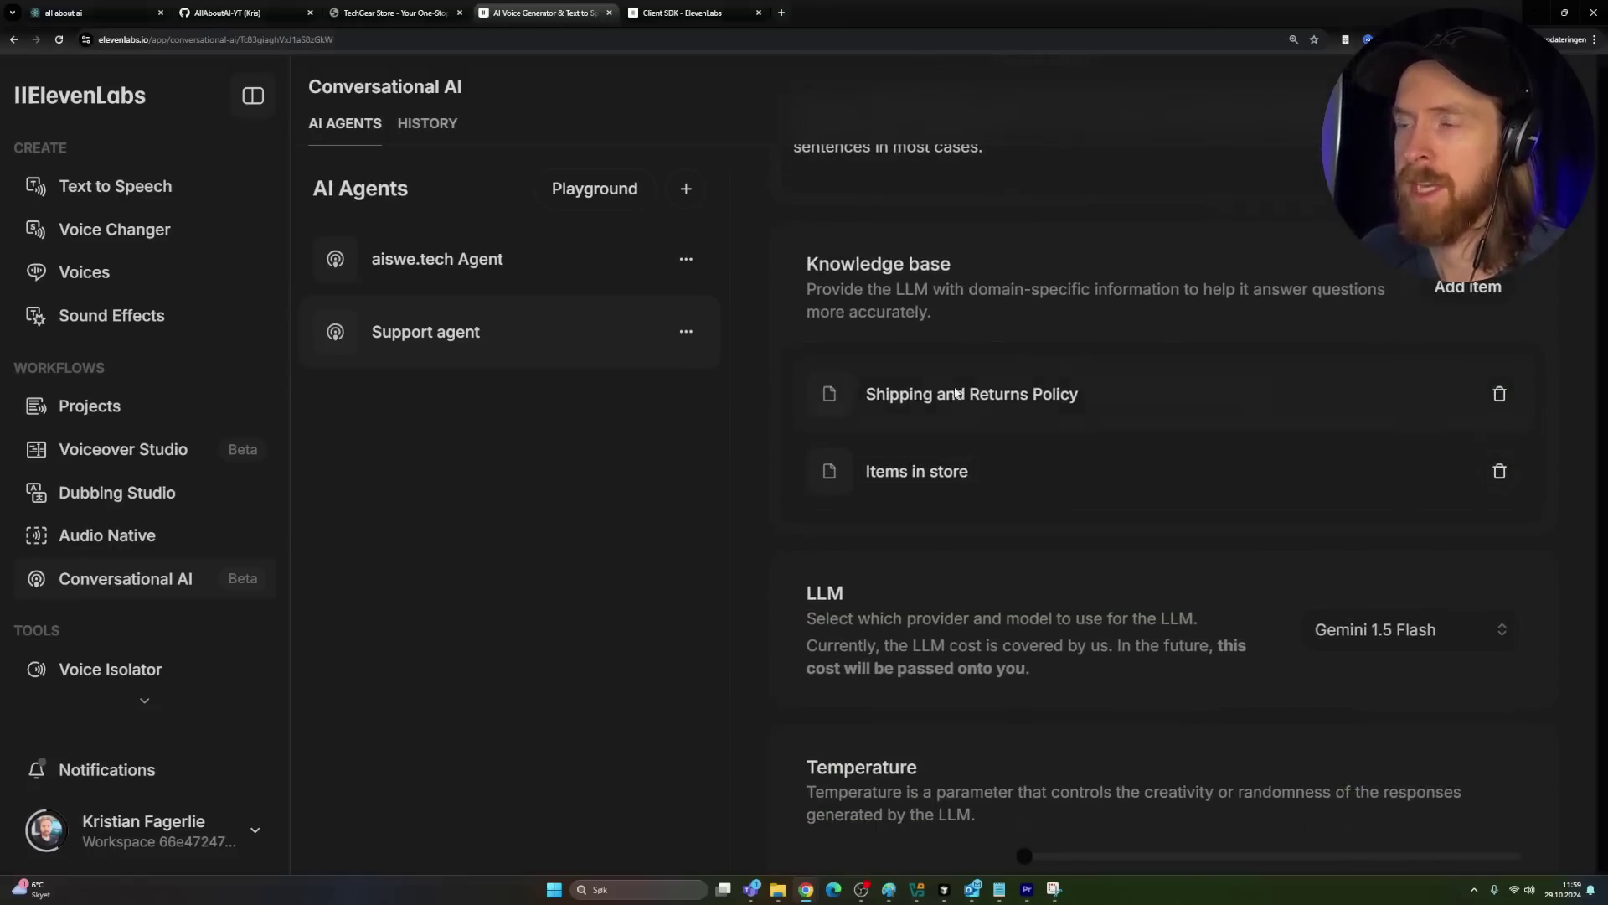
{"action": "left_click", "coordinate": [925, 392]}
{"action": "scroll", "coordinate": [1570, 351], "scroll_direction": "down", "scroll_amount": 15}
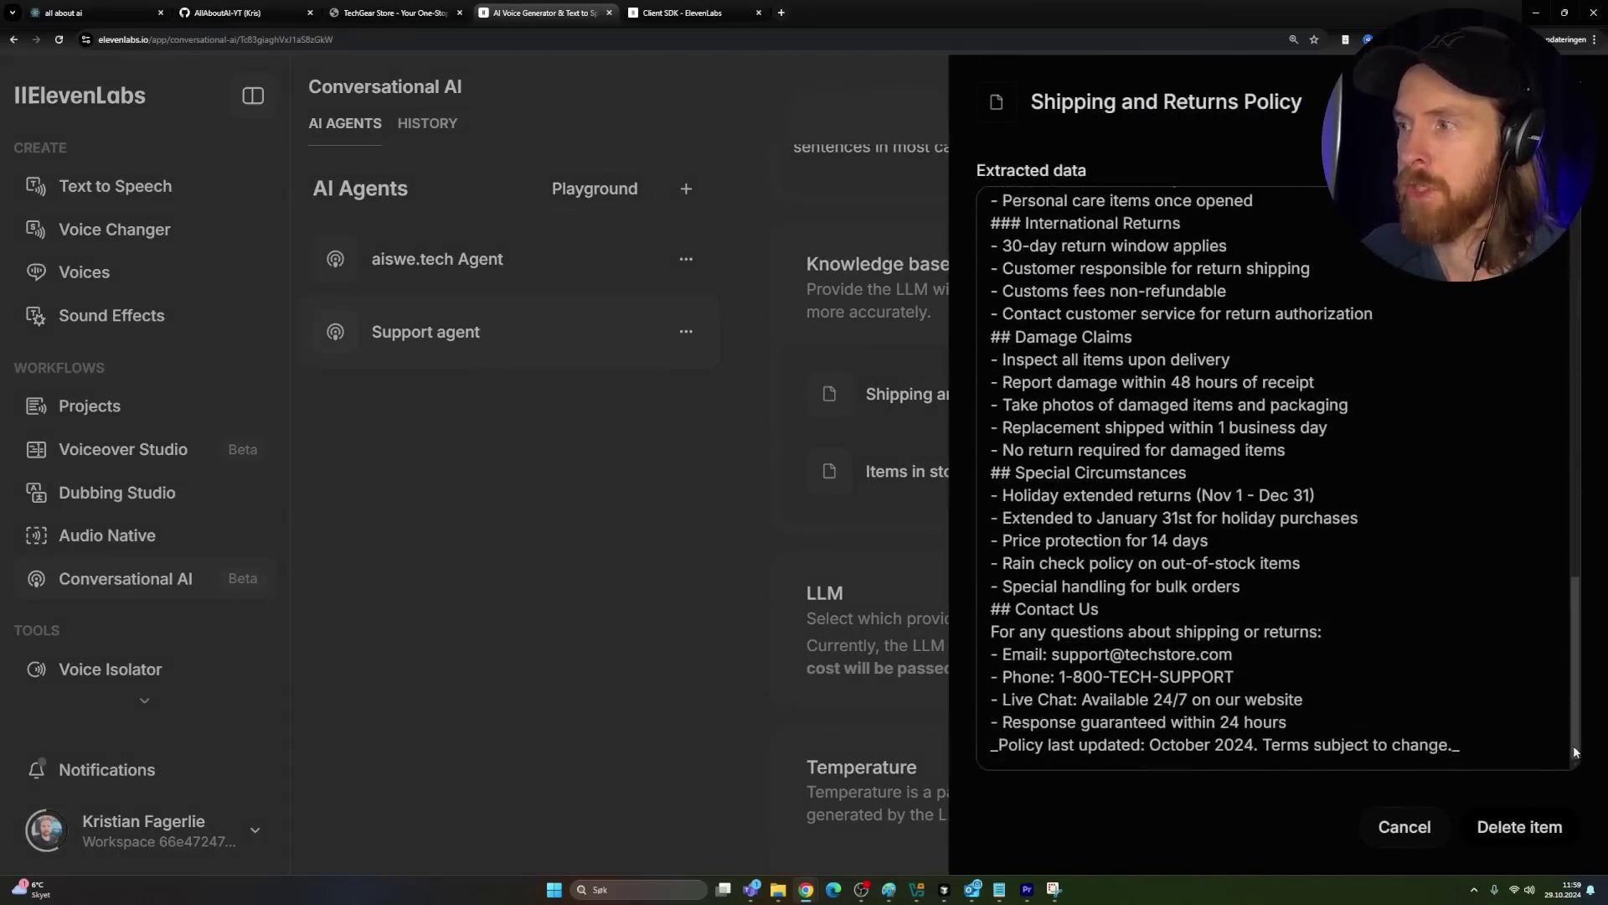
{"action": "left_click", "coordinate": [1405, 827]}
Preview the Items in store document, scan the remaining settings, and bring up the TechGear Store tab.
{"action": "left_click", "coordinate": [876, 469]}
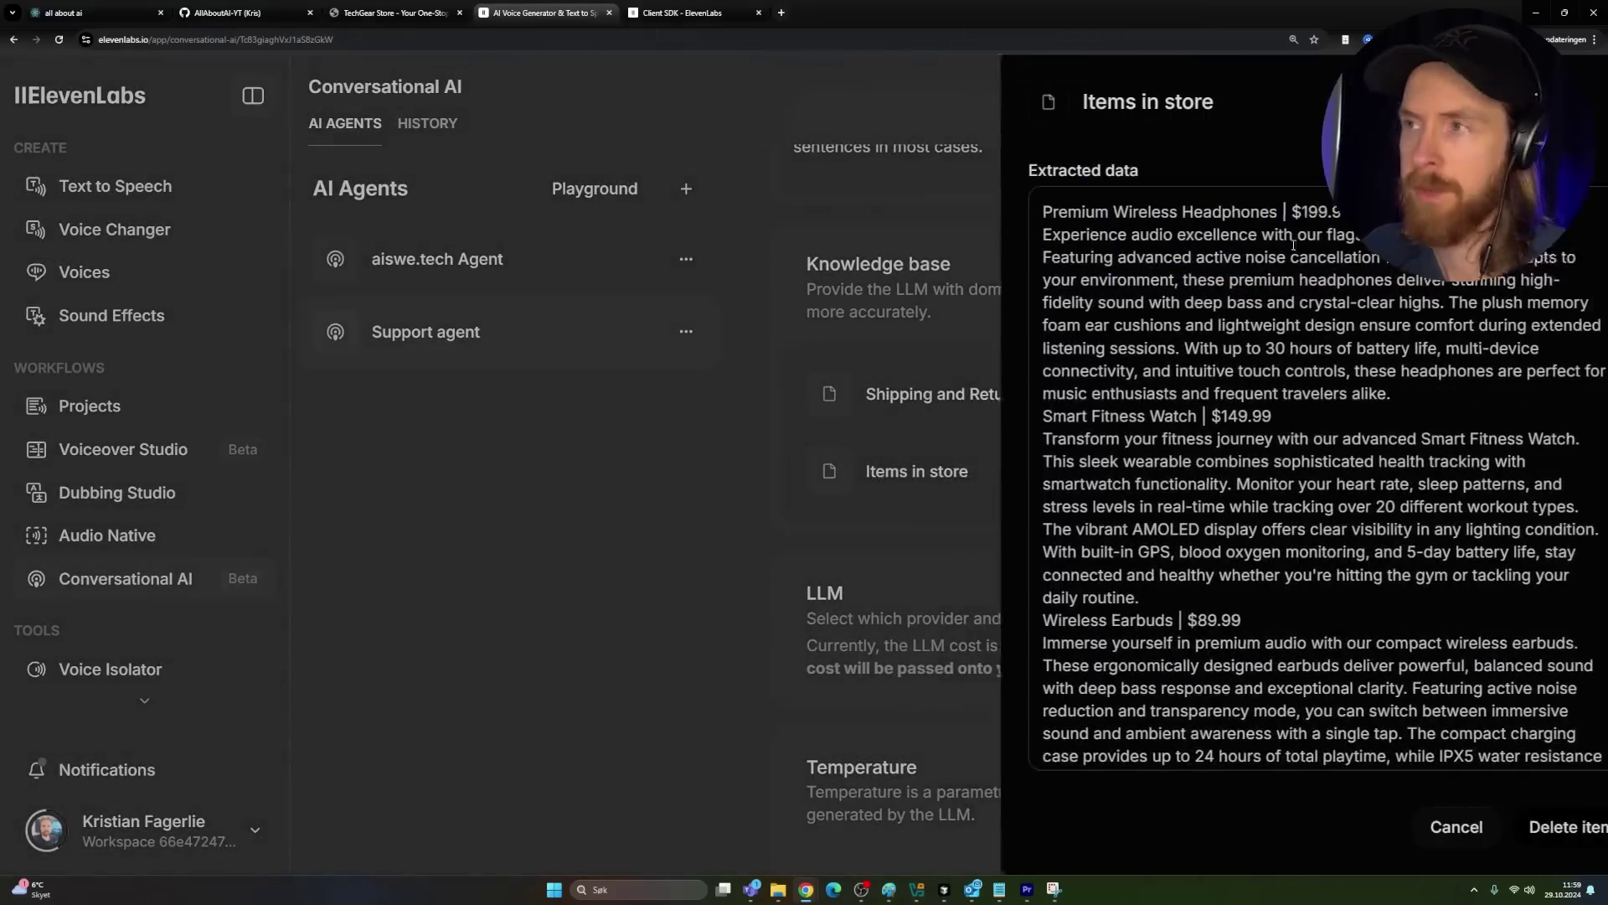
{"action": "scroll", "coordinate": [1575, 282], "scroll_direction": "down", "scroll_amount": 10}
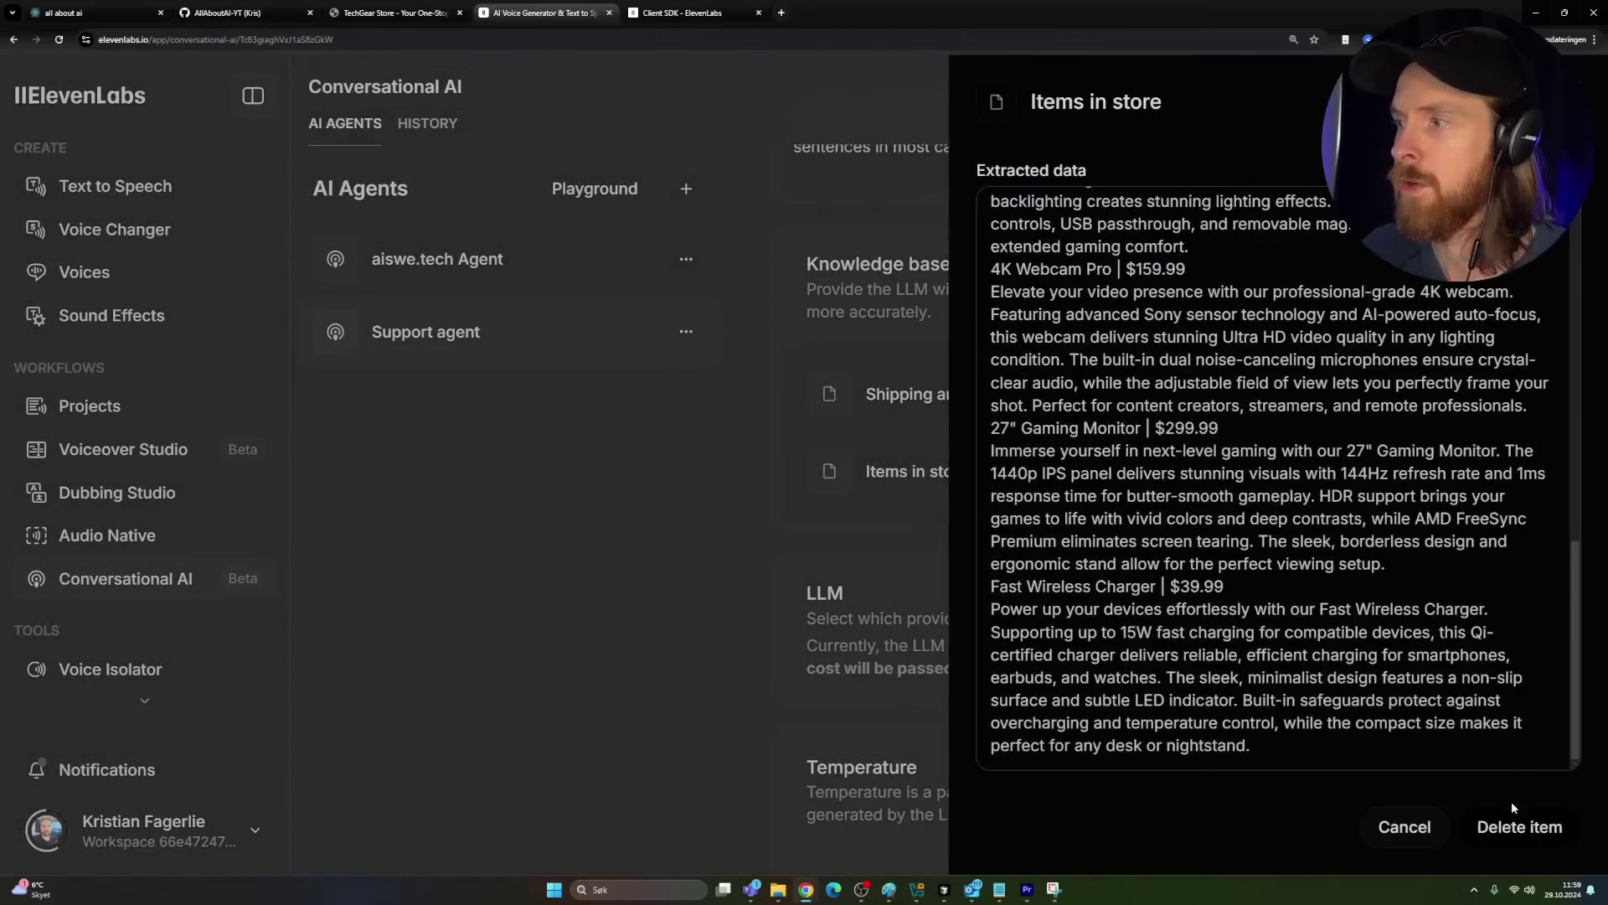
{"action": "left_click", "coordinate": [1395, 827]}
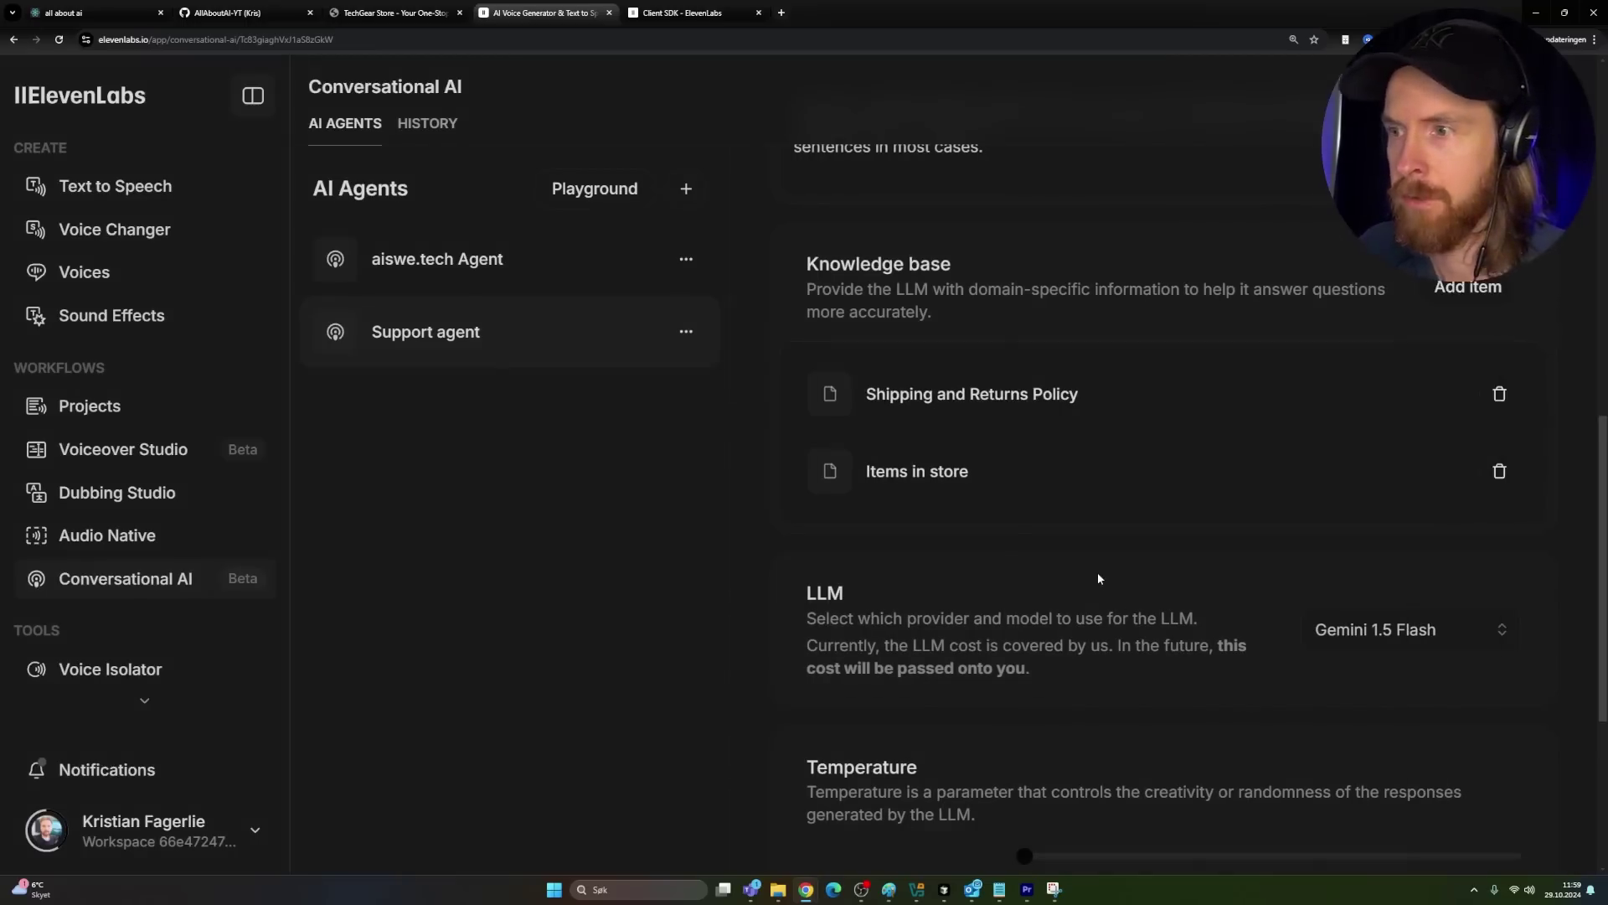
{"action": "scroll", "coordinate": [1099, 575], "scroll_direction": "down", "scroll_amount": 3}
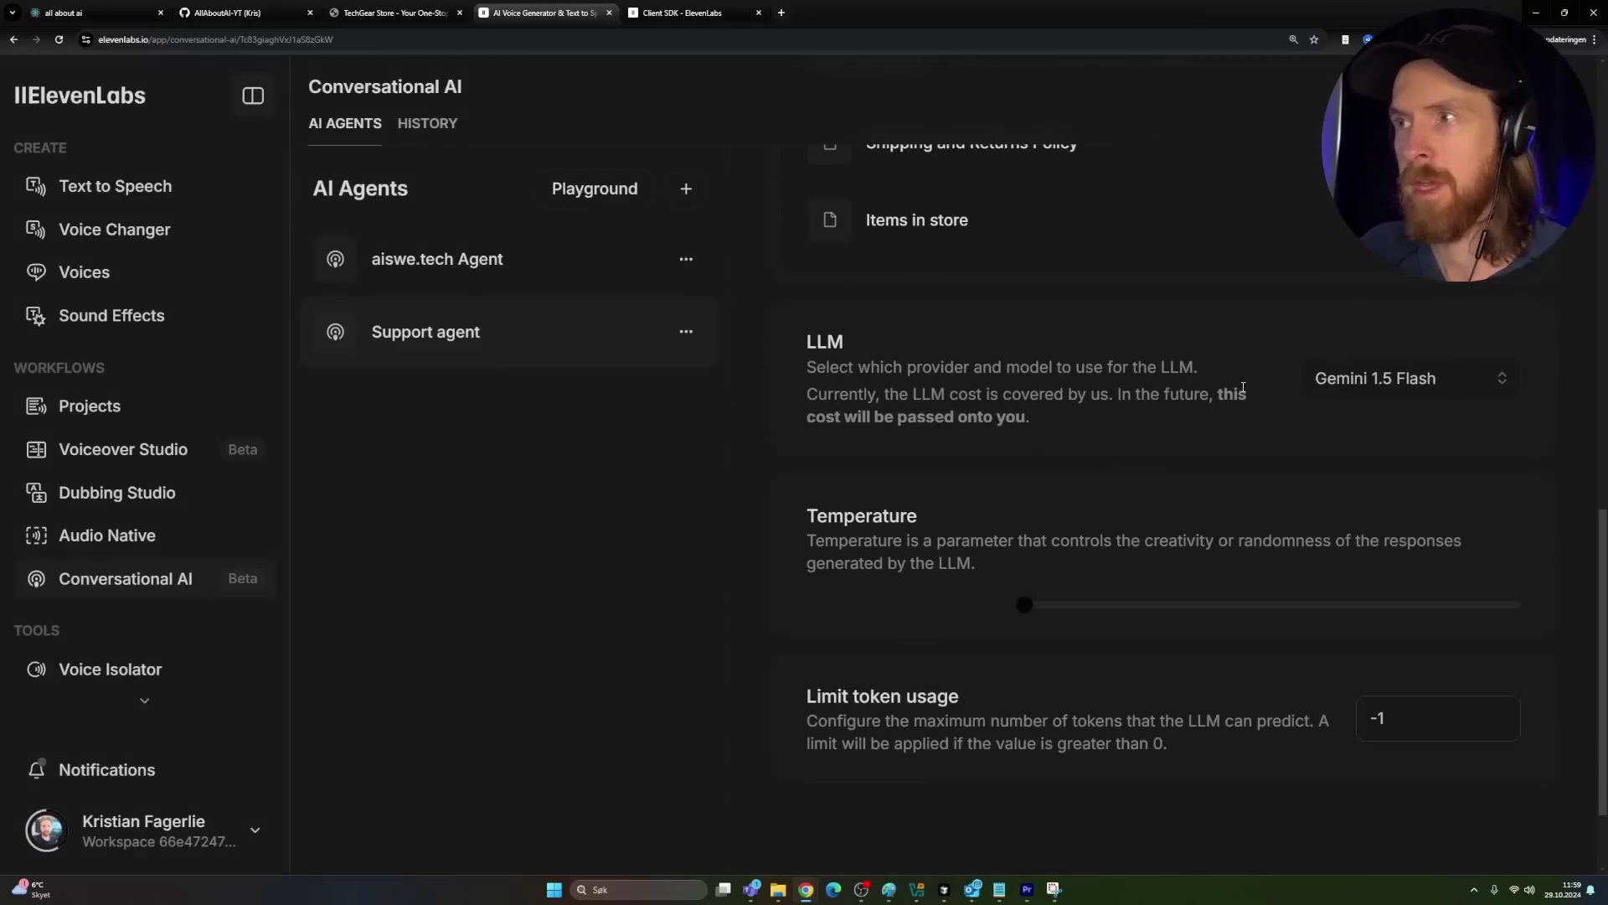
{"action": "scroll", "coordinate": [1198, 428], "scroll_direction": "up", "scroll_amount": 5}
{"action": "scroll", "coordinate": [1197, 441], "scroll_direction": "up", "scroll_amount": 4}
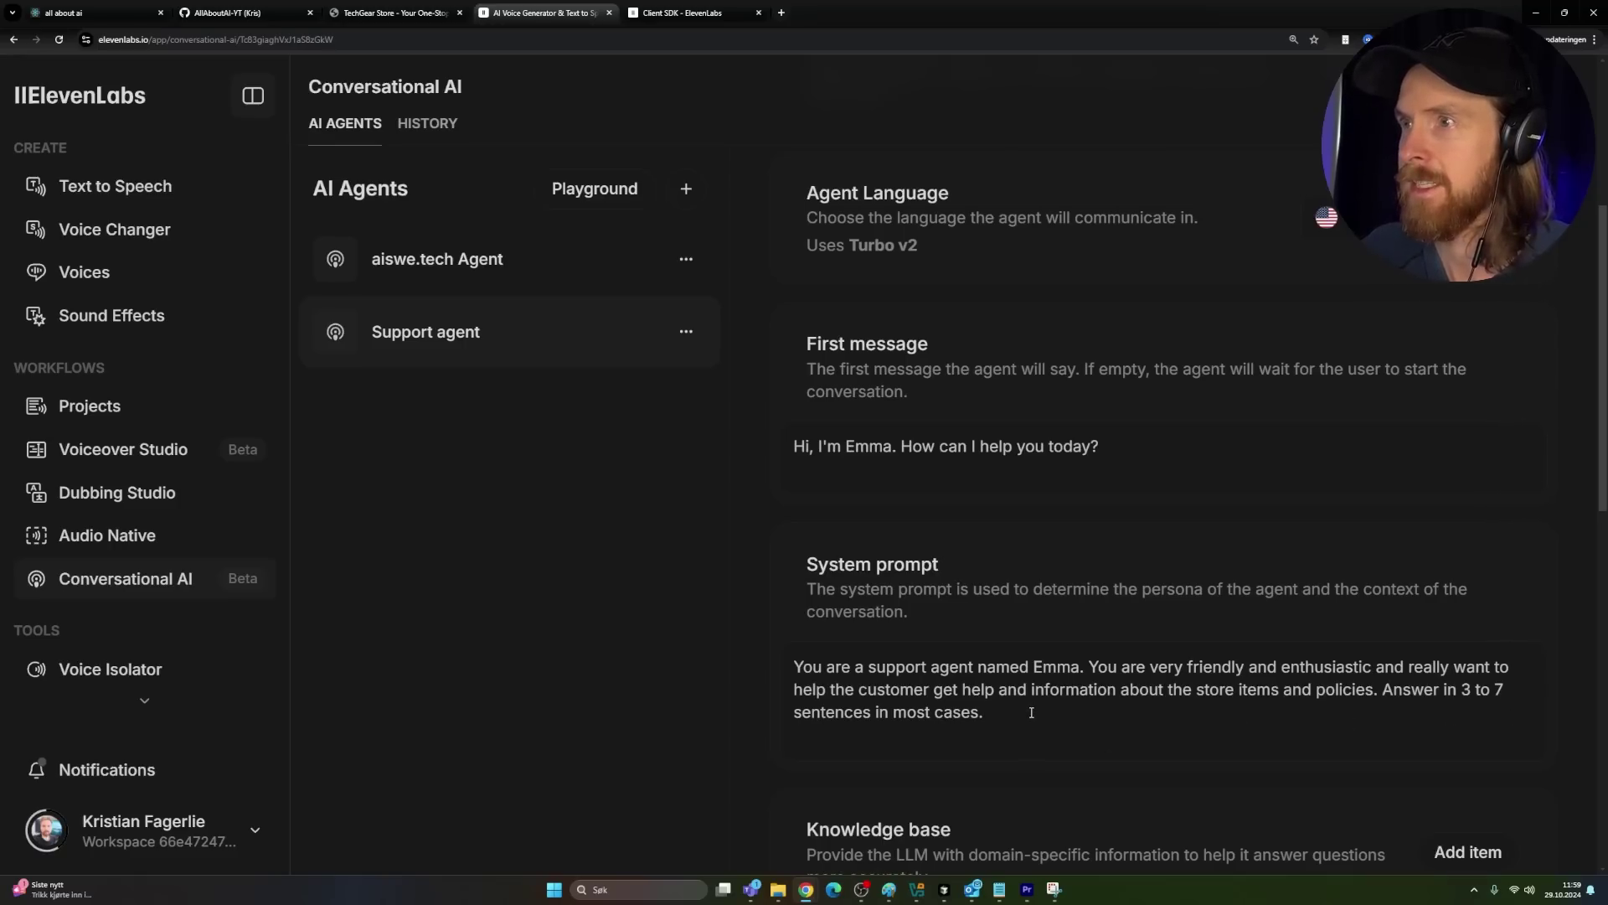
{"action": "scroll", "coordinate": [1031, 712], "scroll_direction": "down", "scroll_amount": 12}
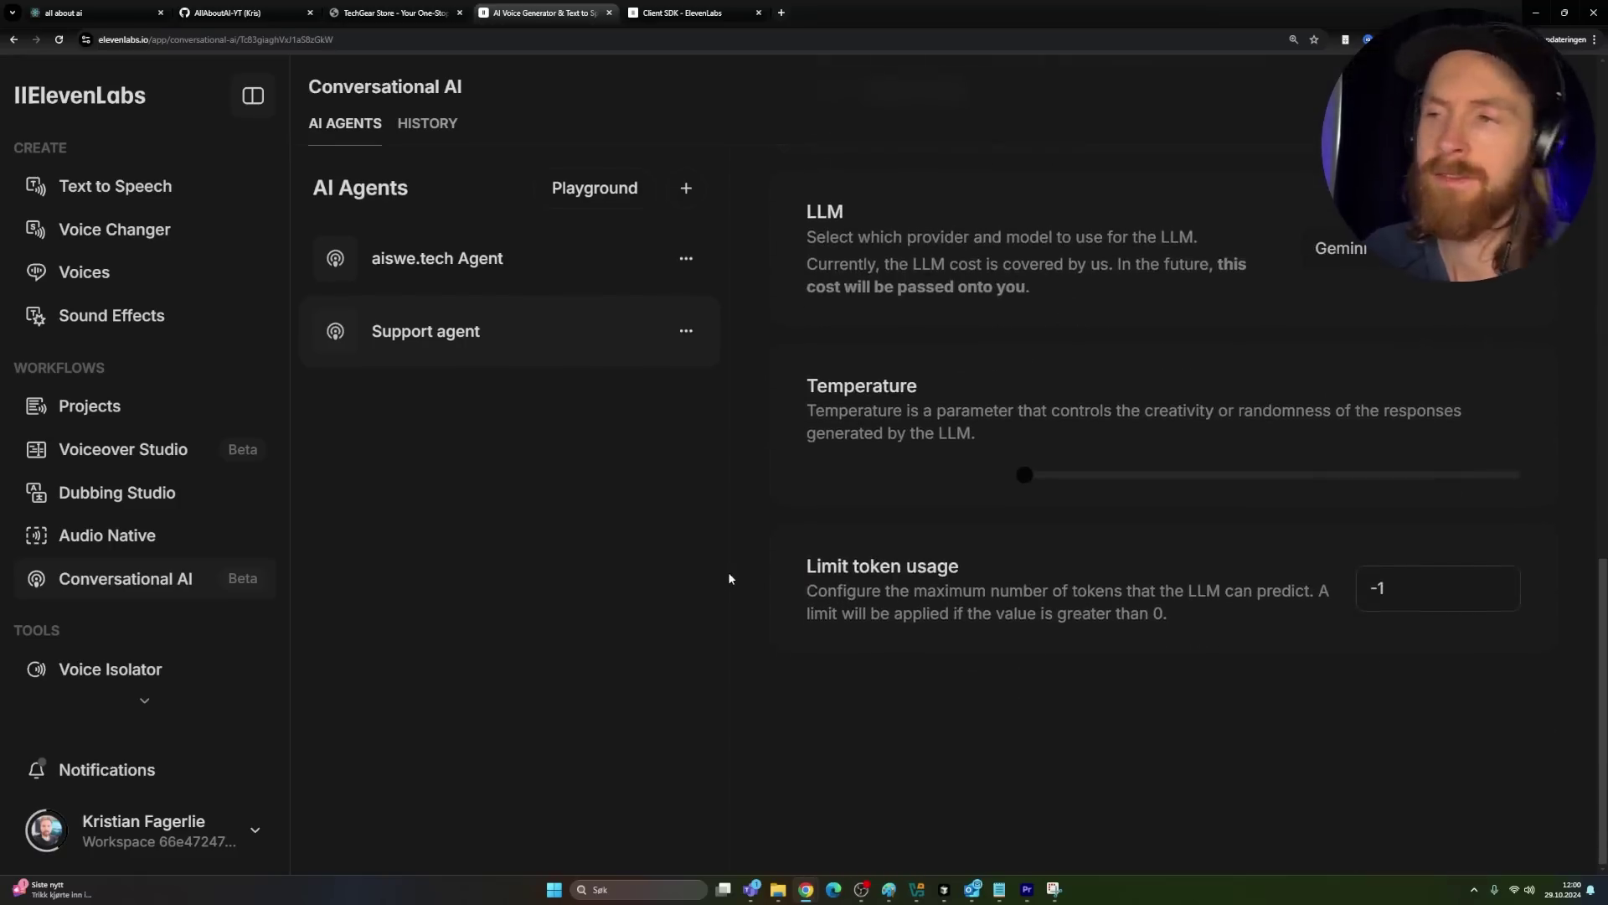
{"action": "key", "text": "ctrl+shift+Tab"}
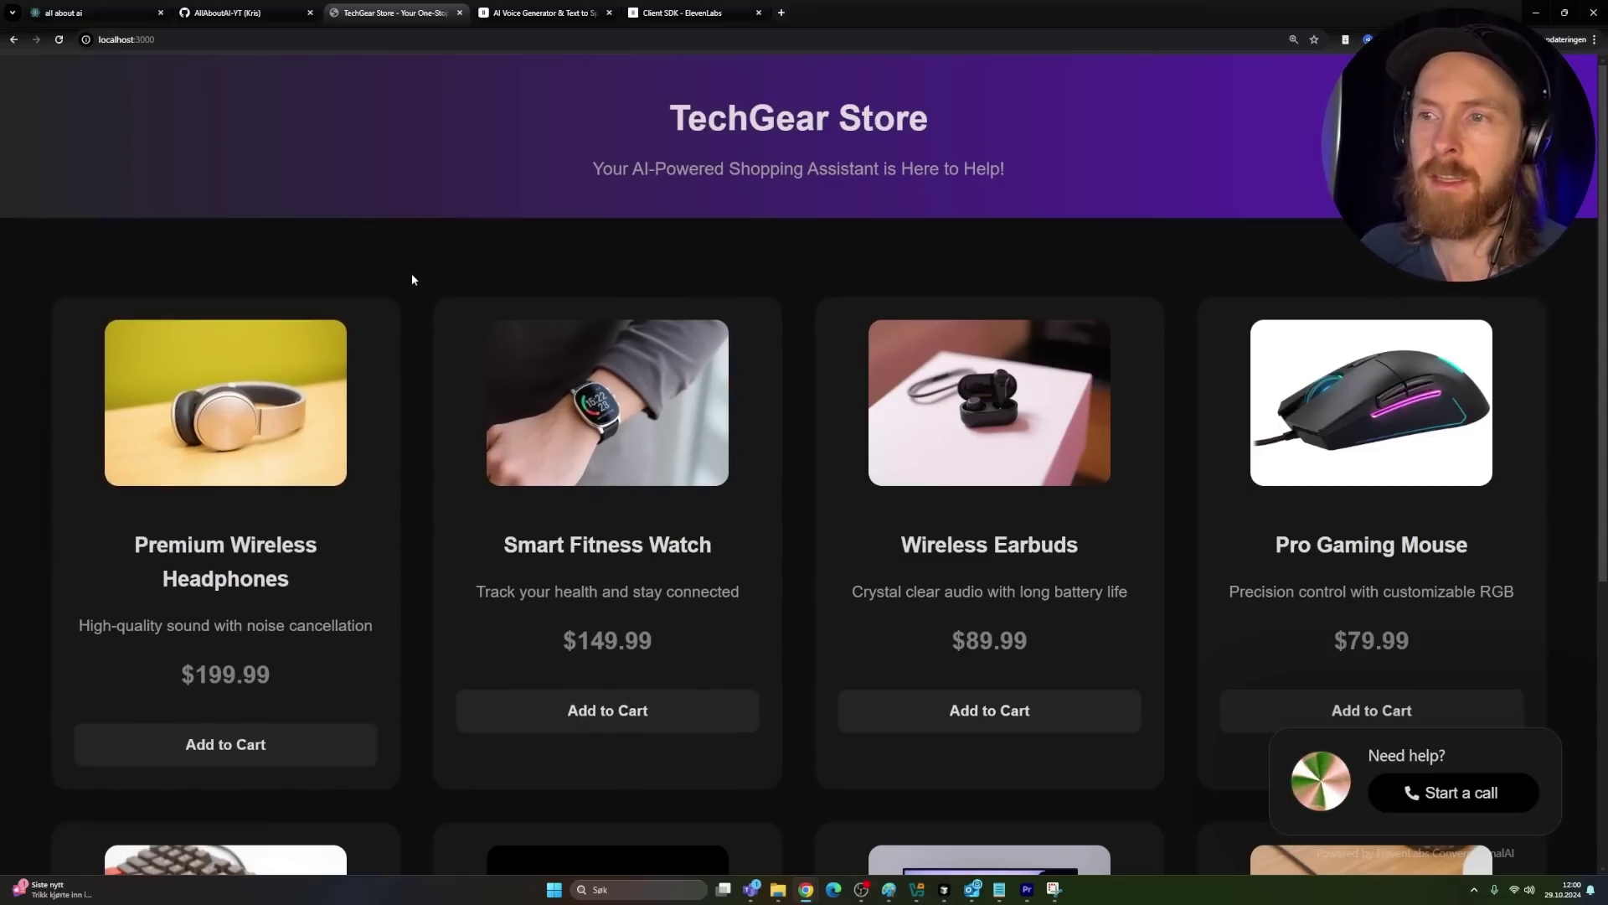
{"action": "scroll", "coordinate": [411, 285], "scroll_direction": "down", "scroll_amount": 3}
{"action": "scroll", "coordinate": [409, 276], "scroll_direction": "down", "scroll_amount": 1}
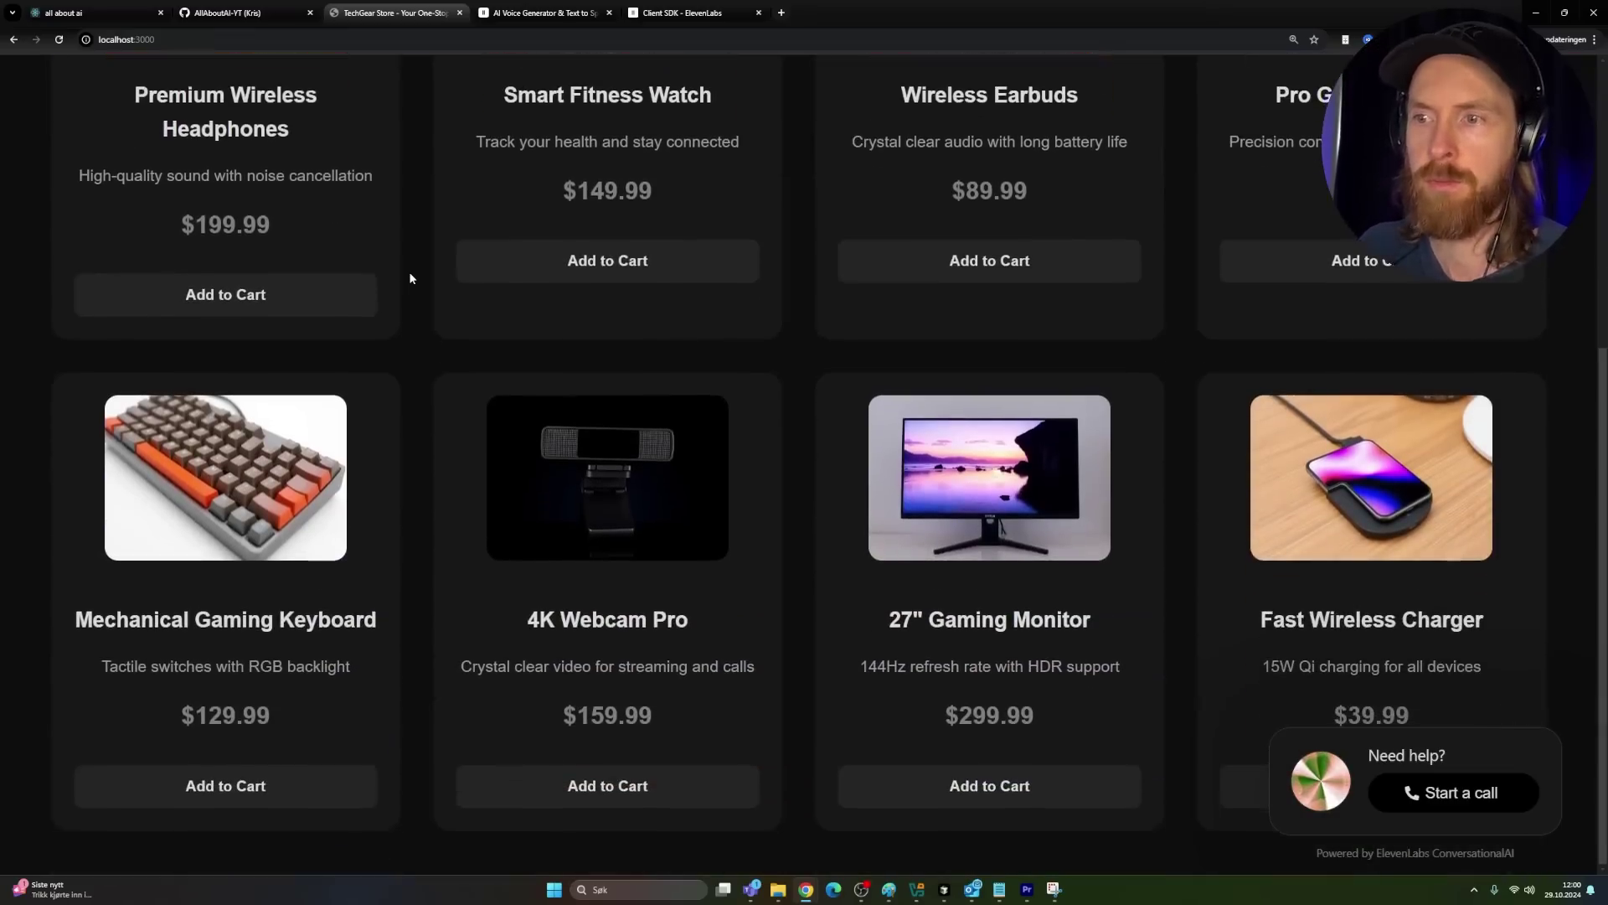
{"action": "scroll", "coordinate": [409, 276], "scroll_direction": "up", "scroll_amount": 3}
{"action": "scroll", "coordinate": [409, 215], "scroll_direction": "up", "scroll_amount": 1}
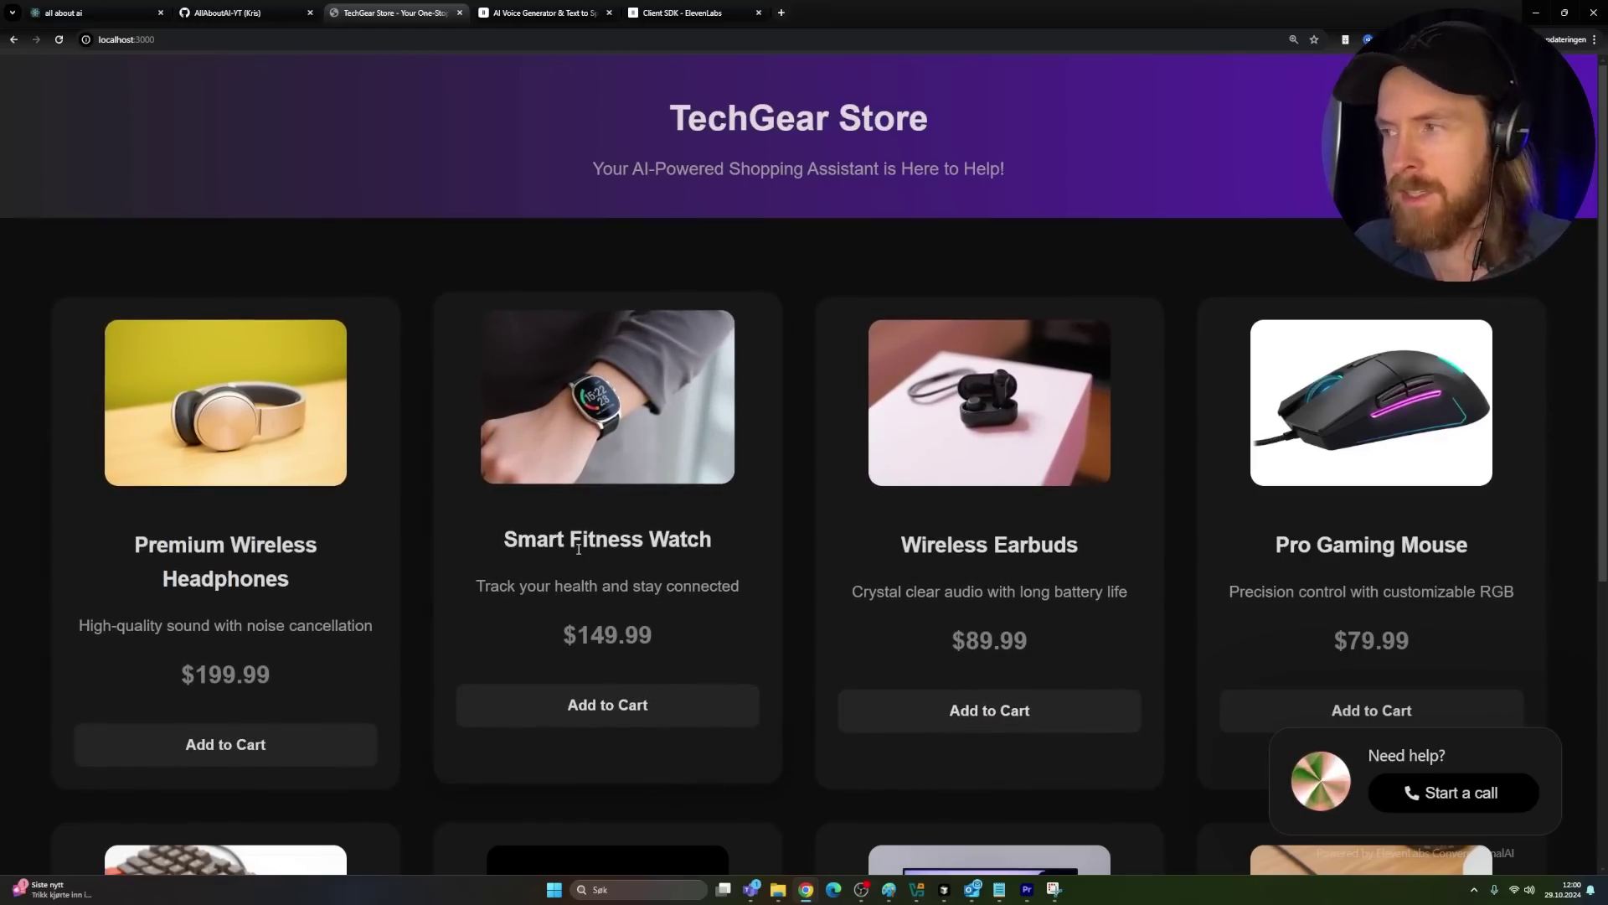
Start a voice call with the store's support agent while browsing products like the $149.99 Smart Fitness Watch.
{"action": "left_click", "coordinate": [1461, 796]}
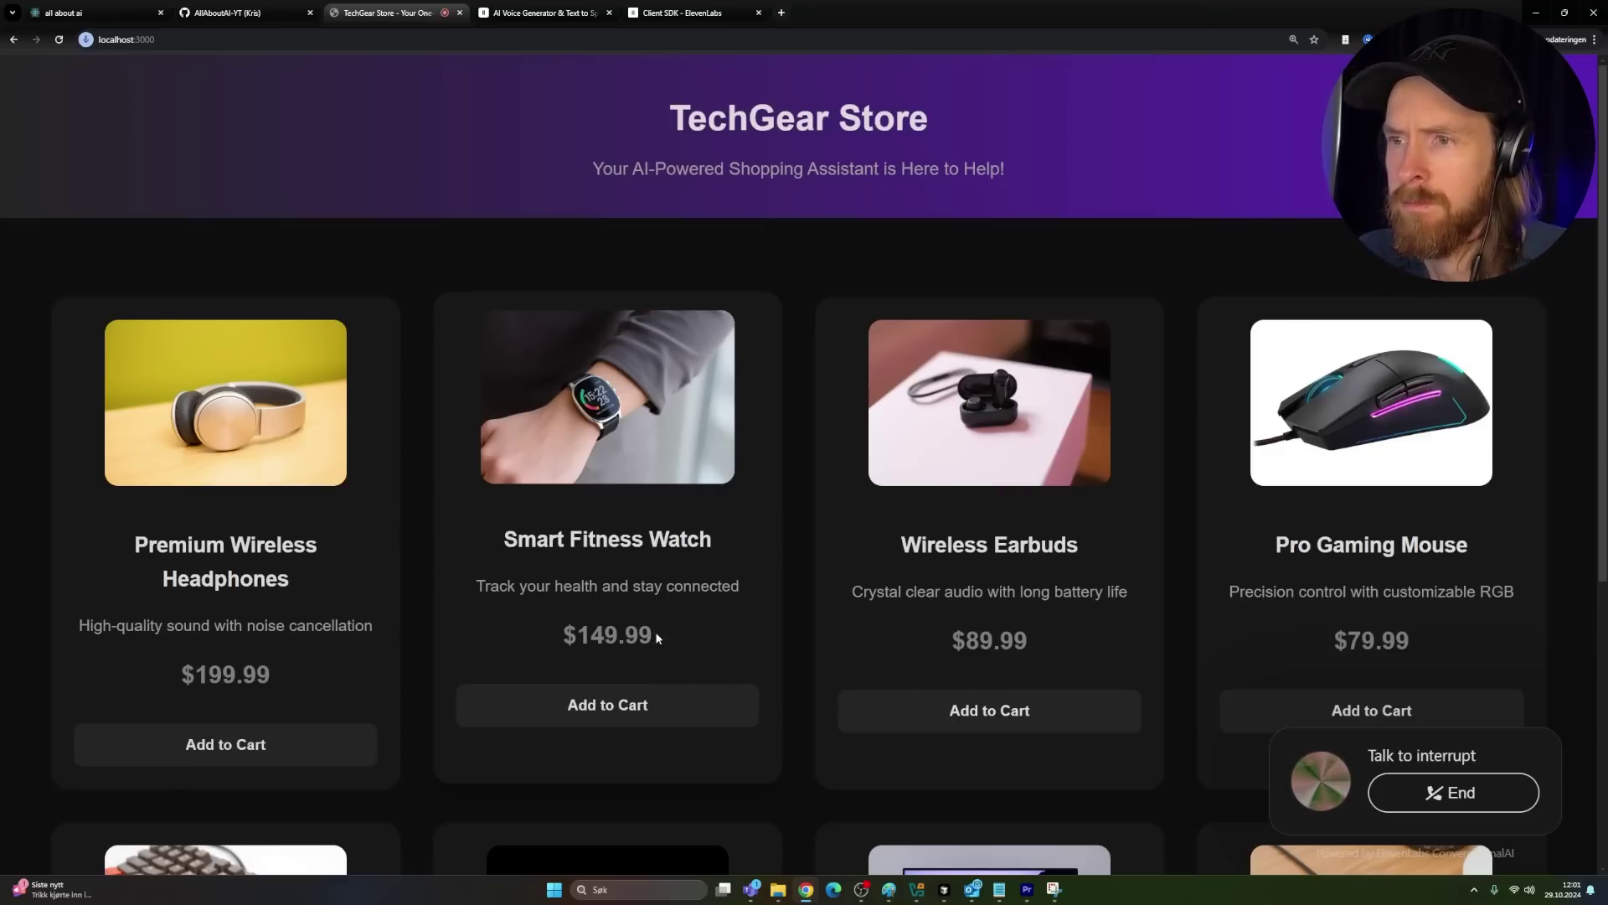
{"action": "scroll", "coordinate": [533, 550], "scroll_direction": "down", "scroll_amount": 2}
{"action": "left_click_drag", "start_coordinate": [667, 452], "coordinate": [514, 453]}
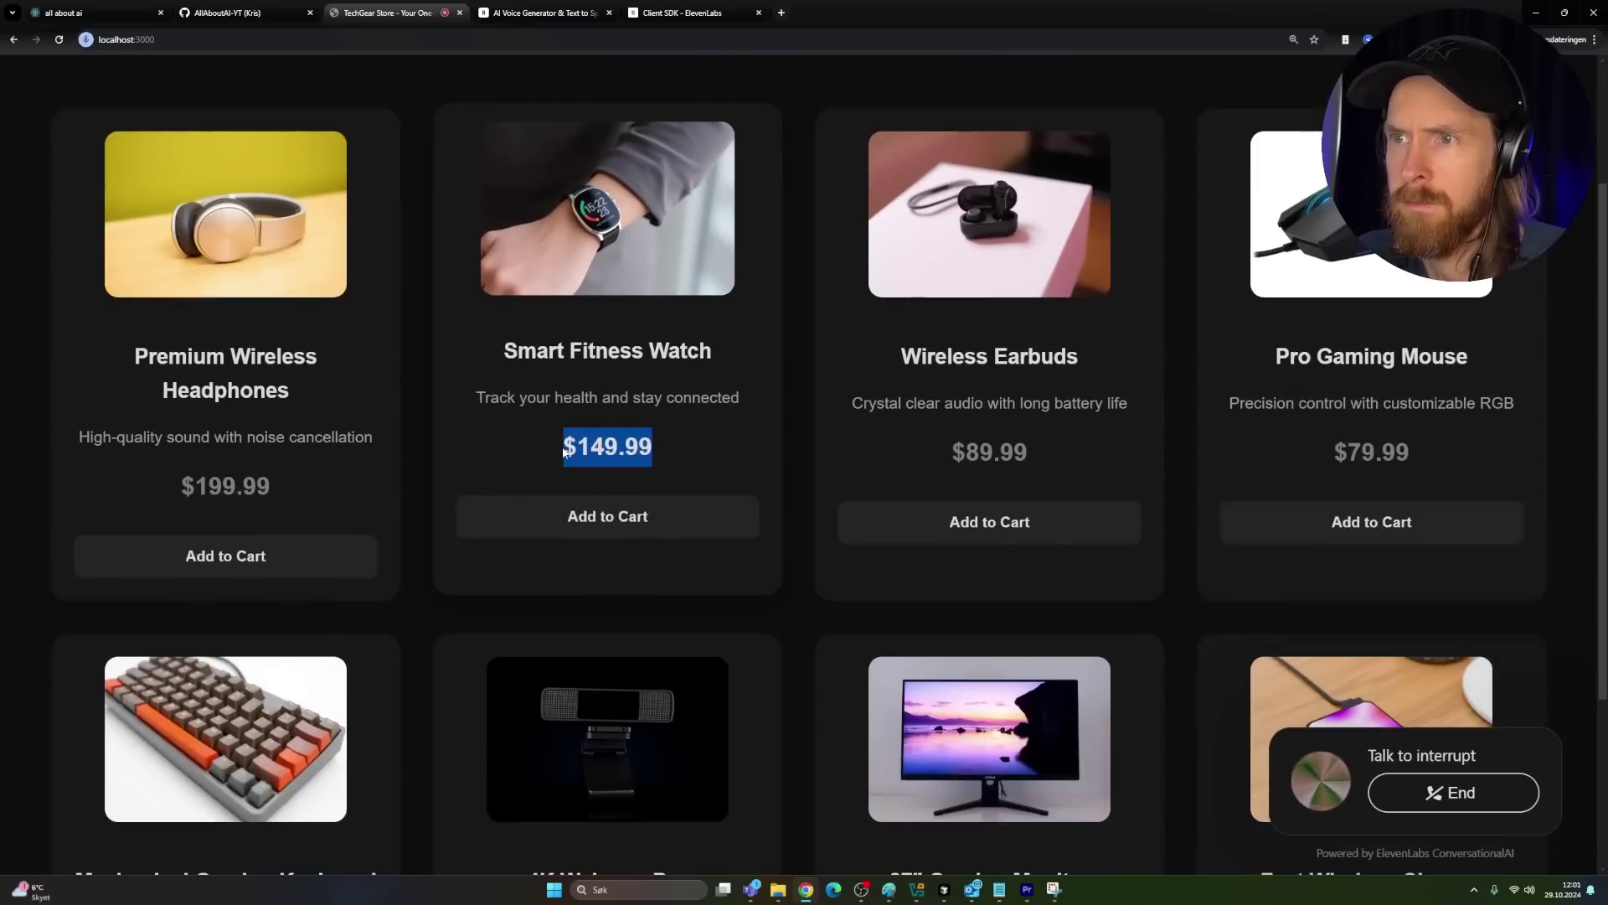
{"action": "left_click", "coordinate": [513, 453]}
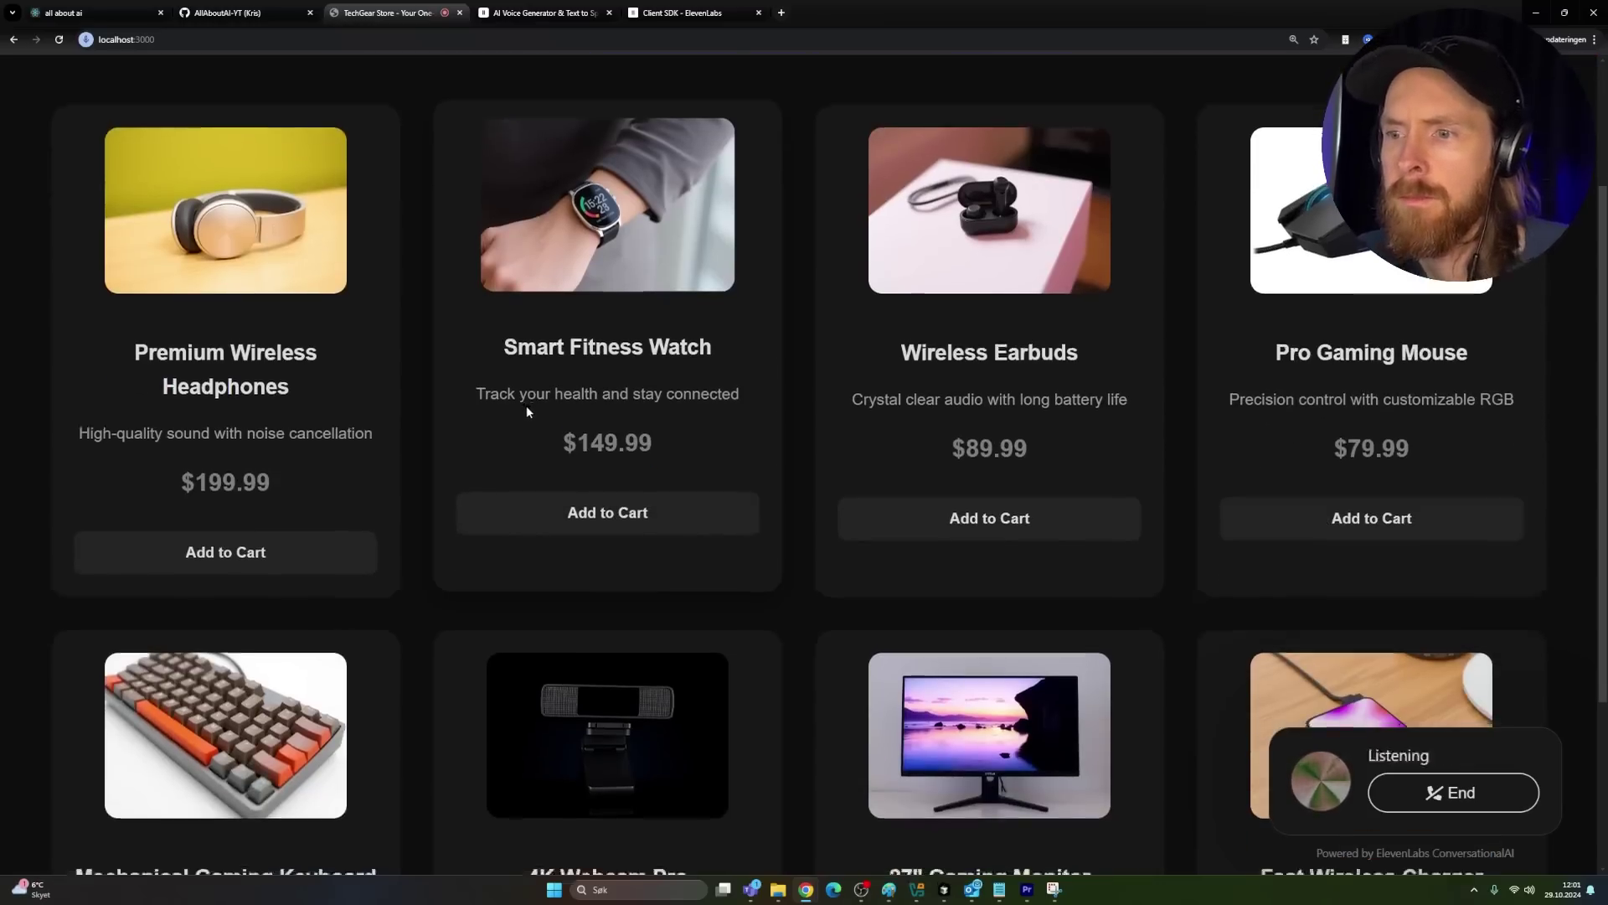
End the support conversation and view the restyled store page with purple prices and Add to Cart buttons.
{"action": "scroll", "coordinate": [766, 371], "scroll_direction": "down", "scroll_amount": 3}
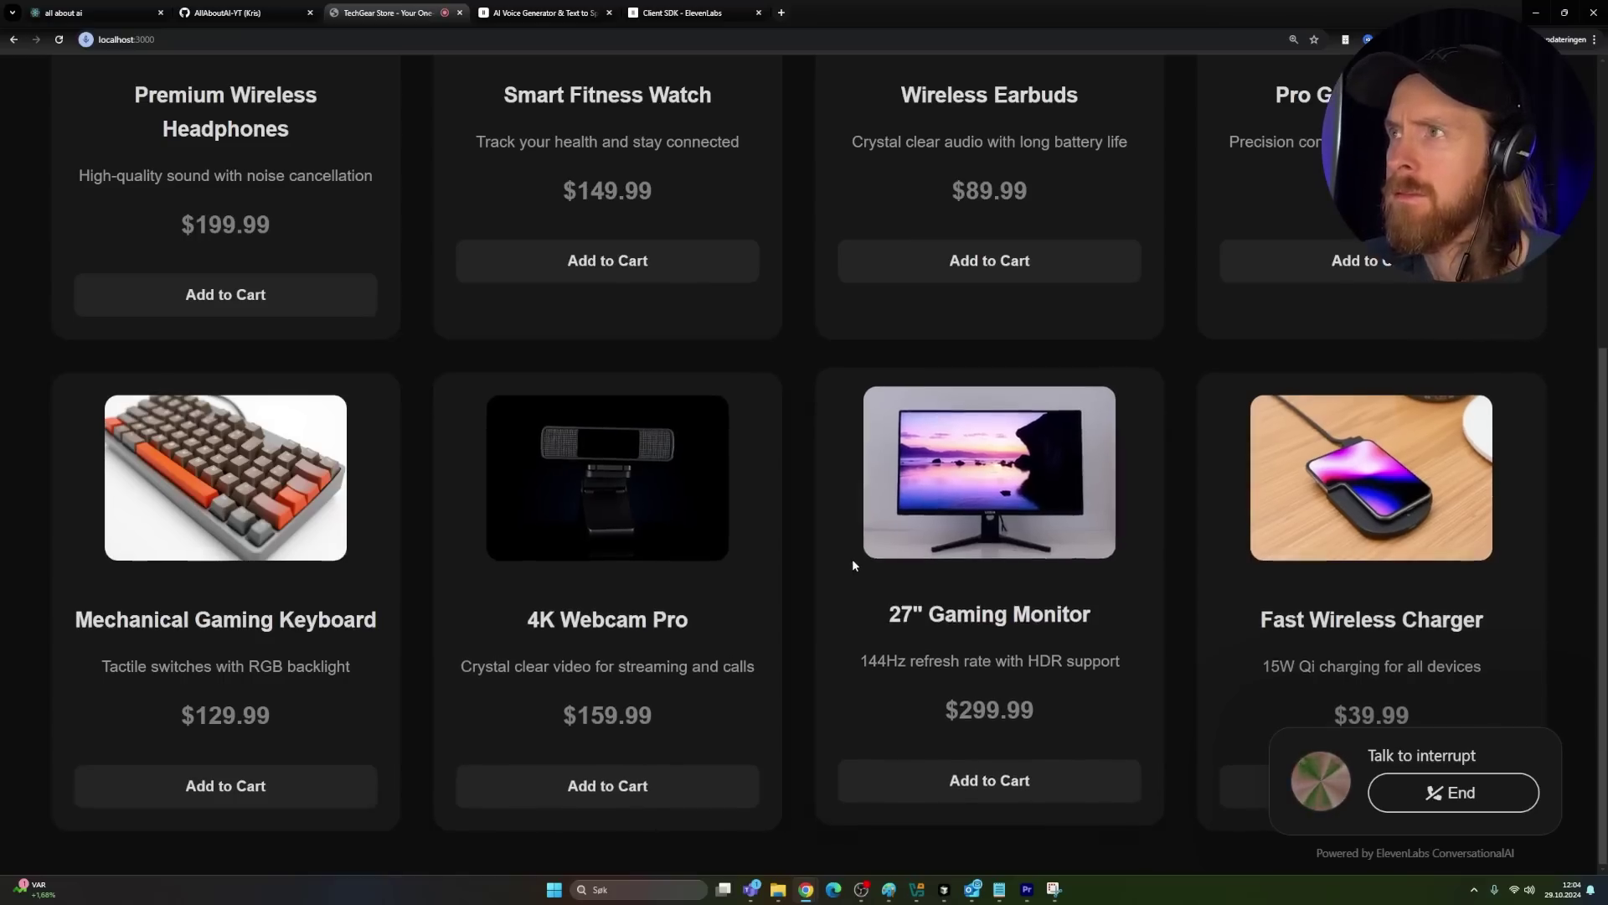
{"action": "scroll", "coordinate": [834, 563], "scroll_direction": "up", "scroll_amount": 3}
{"action": "scroll", "coordinate": [832, 558], "scroll_direction": "down", "scroll_amount": 4}
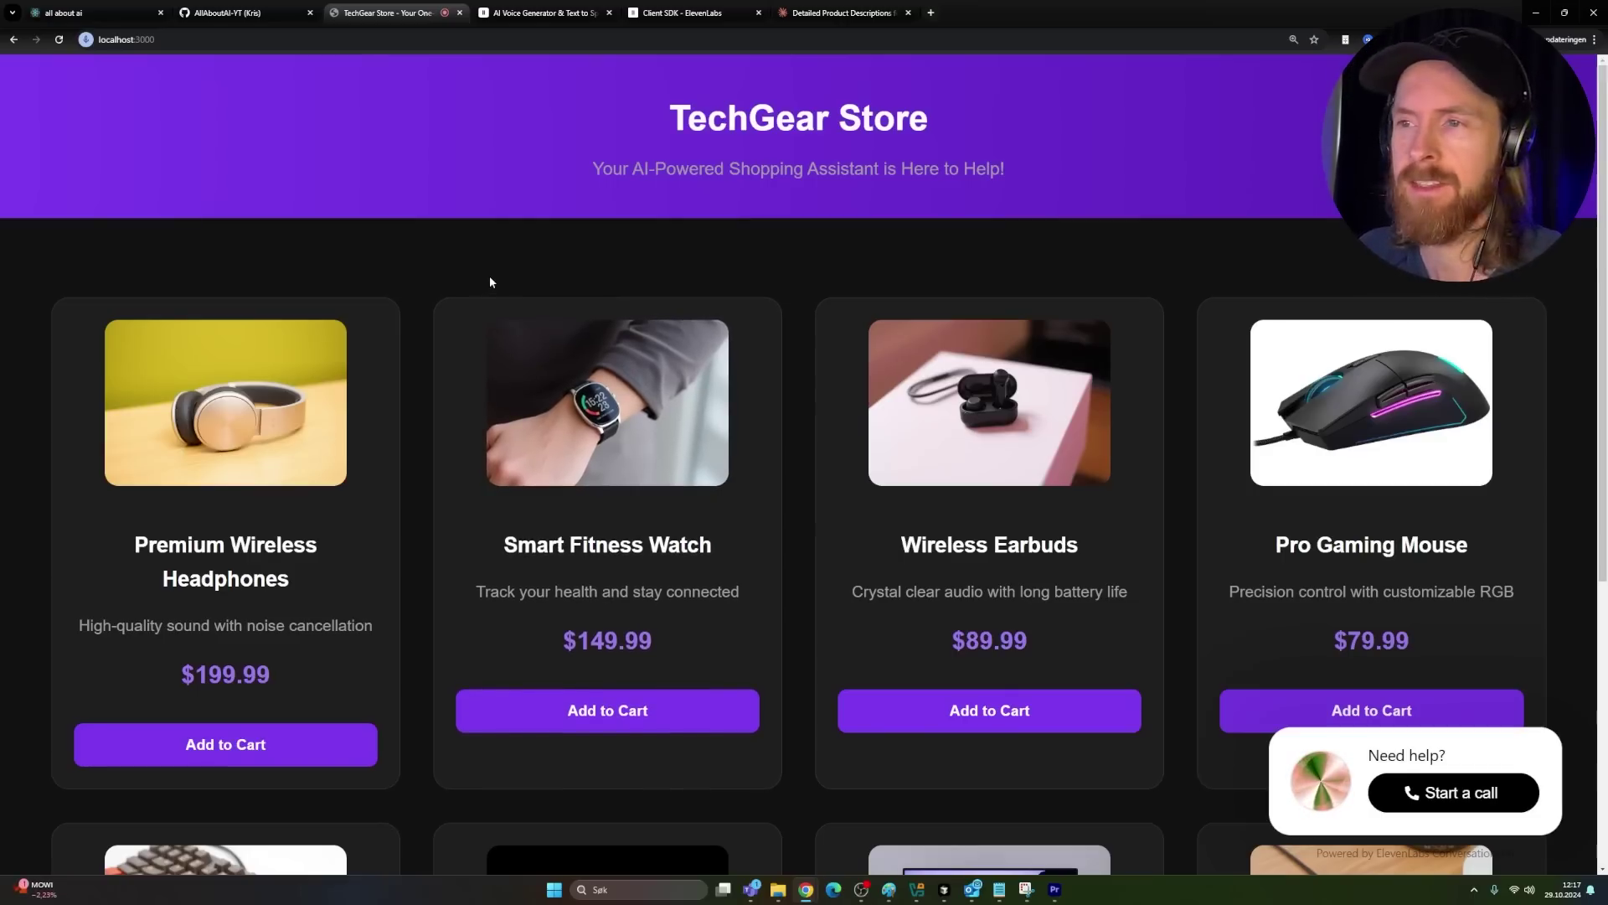
Select the Payment Options and Security document text from its title down to Custom payment terms.
{"action": "left_click", "coordinate": [827, 10]}
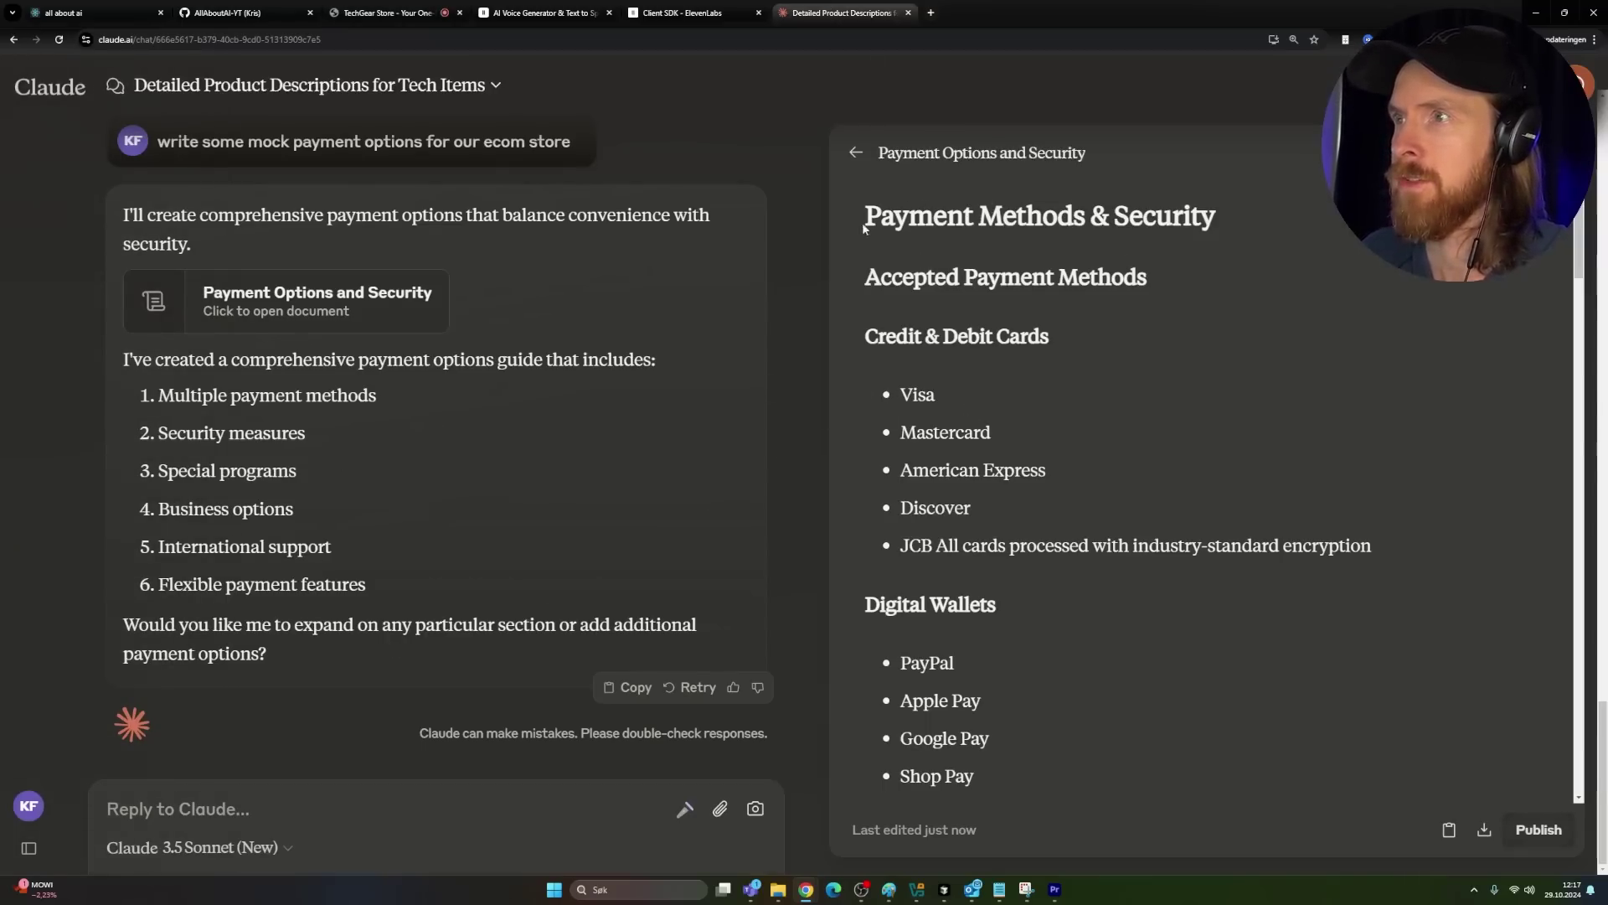
{"action": "left_click_drag", "start_coordinate": [862, 223], "coordinate": [1123, 554]}
{"action": "scroll", "coordinate": [1119, 526], "scroll_direction": "down", "scroll_amount": 20}
{"action": "scroll", "coordinate": [1115, 526], "scroll_direction": "down", "scroll_amount": 8}
{"action": "scroll", "coordinate": [1115, 528], "scroll_direction": "down", "scroll_amount": 4}
{"action": "scroll", "coordinate": [1109, 531], "scroll_direction": "down", "scroll_amount": 7}
{"action": "scroll", "coordinate": [1108, 559], "scroll_direction": "up", "scroll_amount": 2}
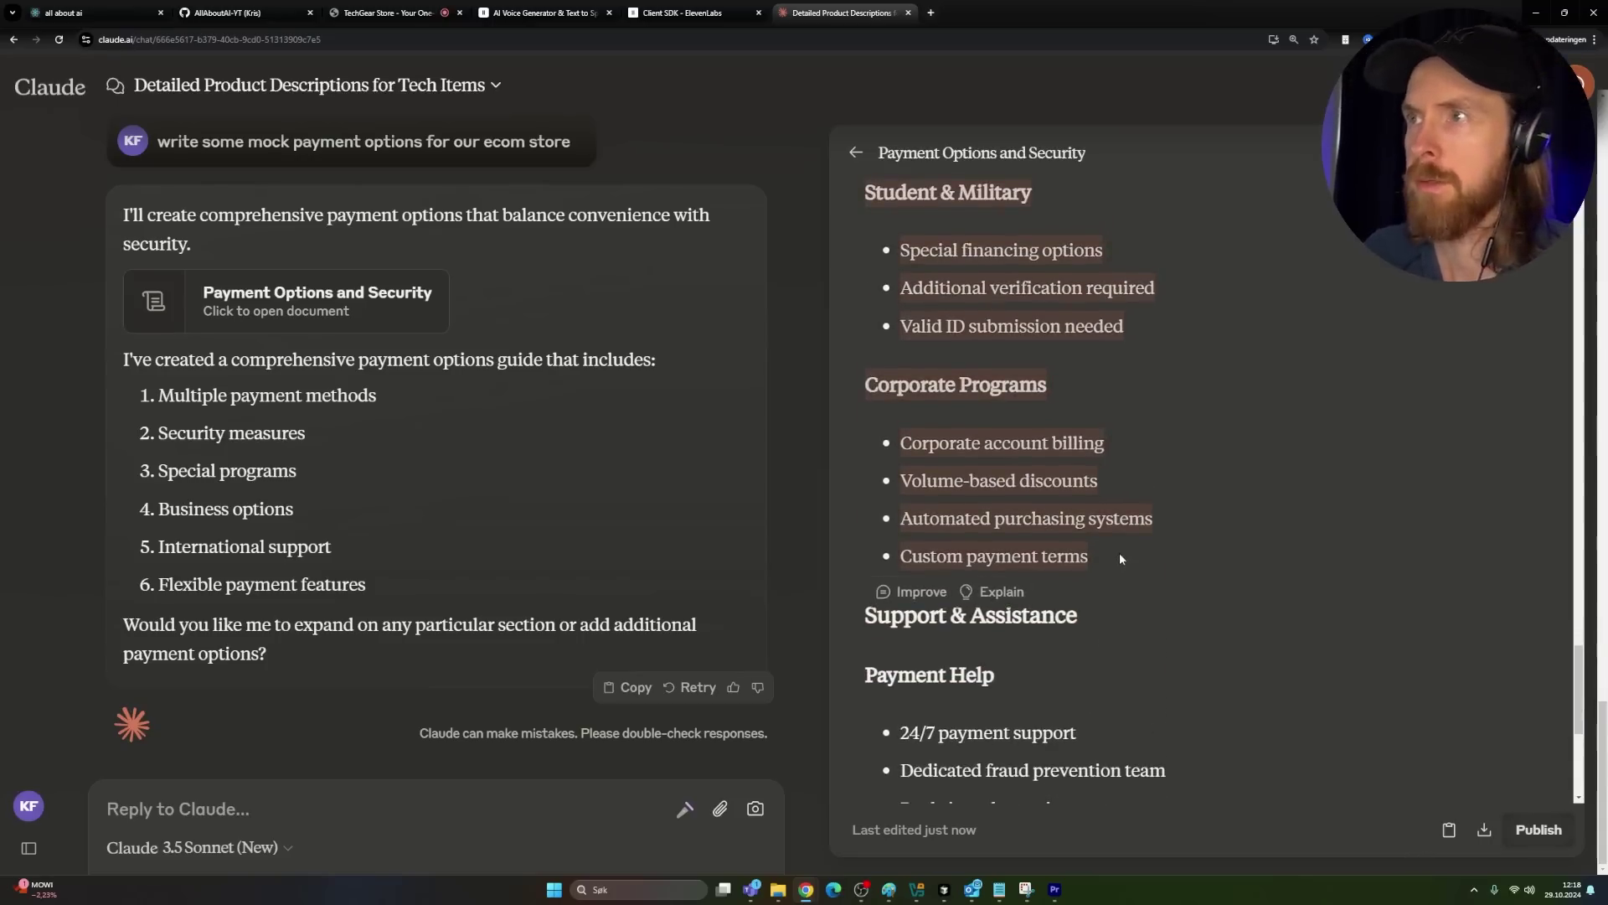
Add a text item named 'Payment' with the pasted payment options to the Support agent's knowledge base.
{"action": "left_click", "coordinate": [548, 8]}
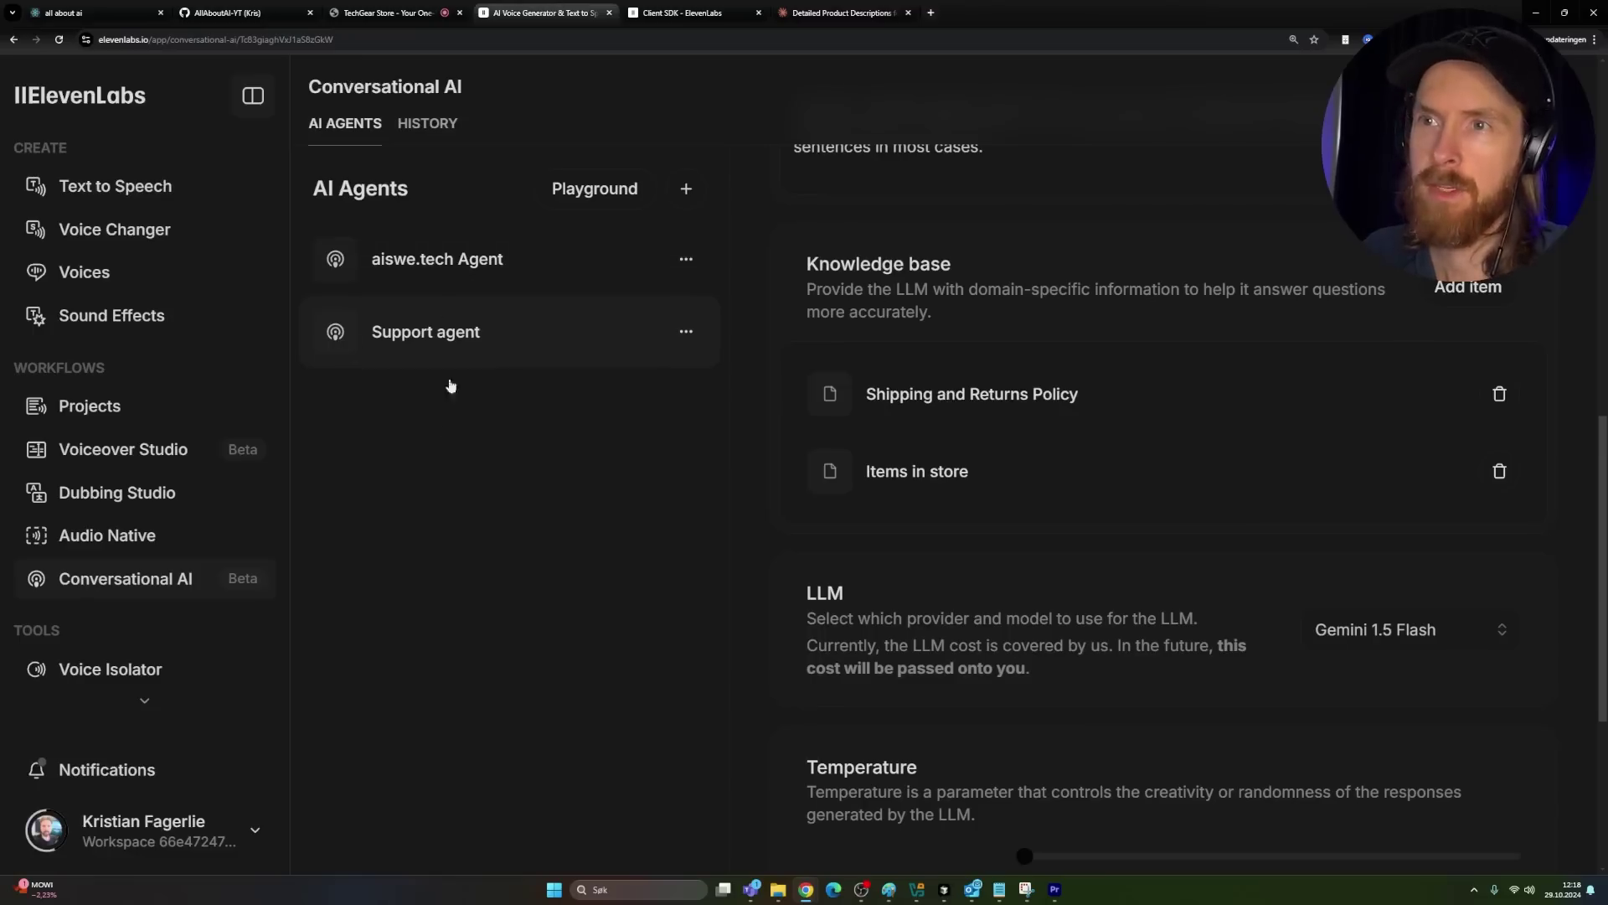
{"action": "scroll", "coordinate": [1031, 477], "scroll_direction": "down", "scroll_amount": 3}
{"action": "scroll", "coordinate": [1038, 486], "scroll_direction": "up", "scroll_amount": 3}
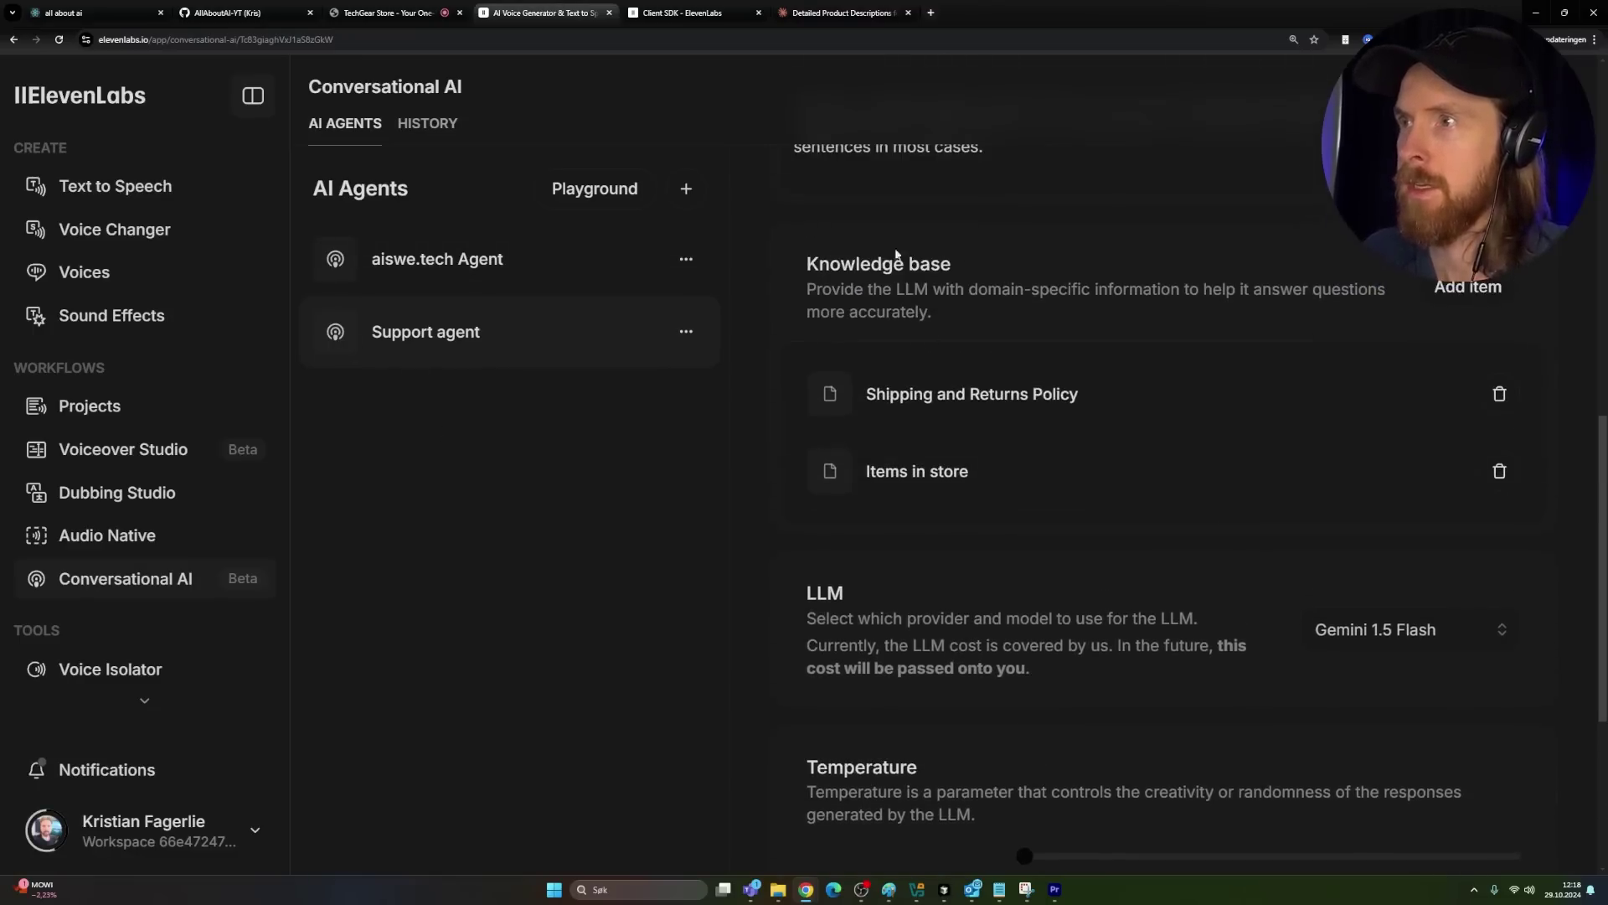
{"action": "left_click", "coordinate": [1475, 287]}
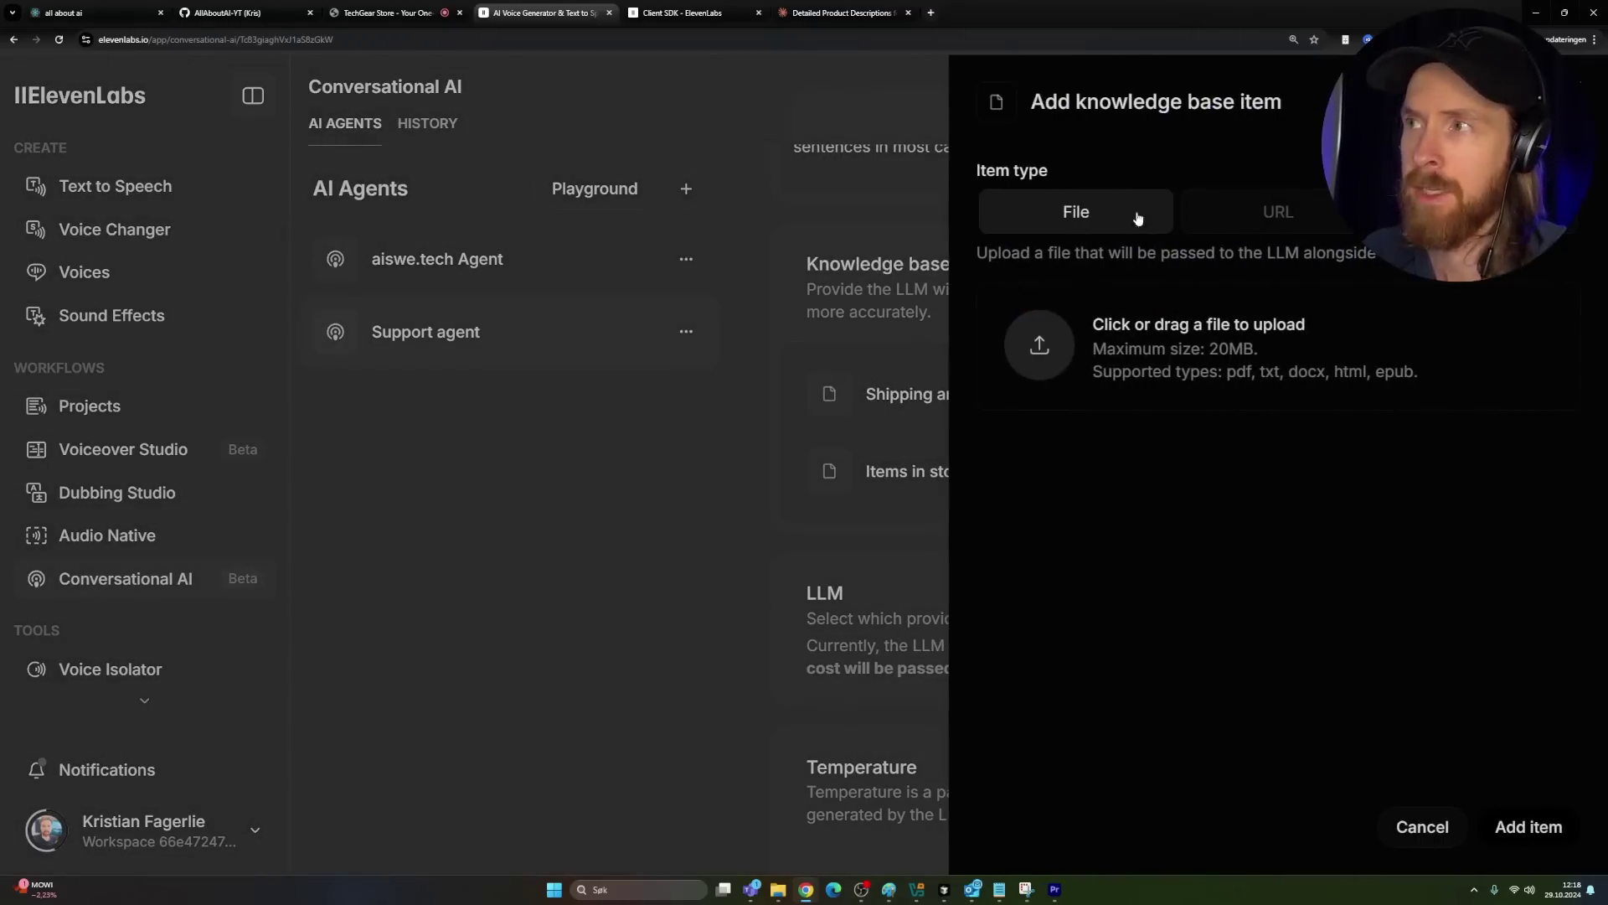
{"action": "left_click", "coordinate": [1317, 216]}
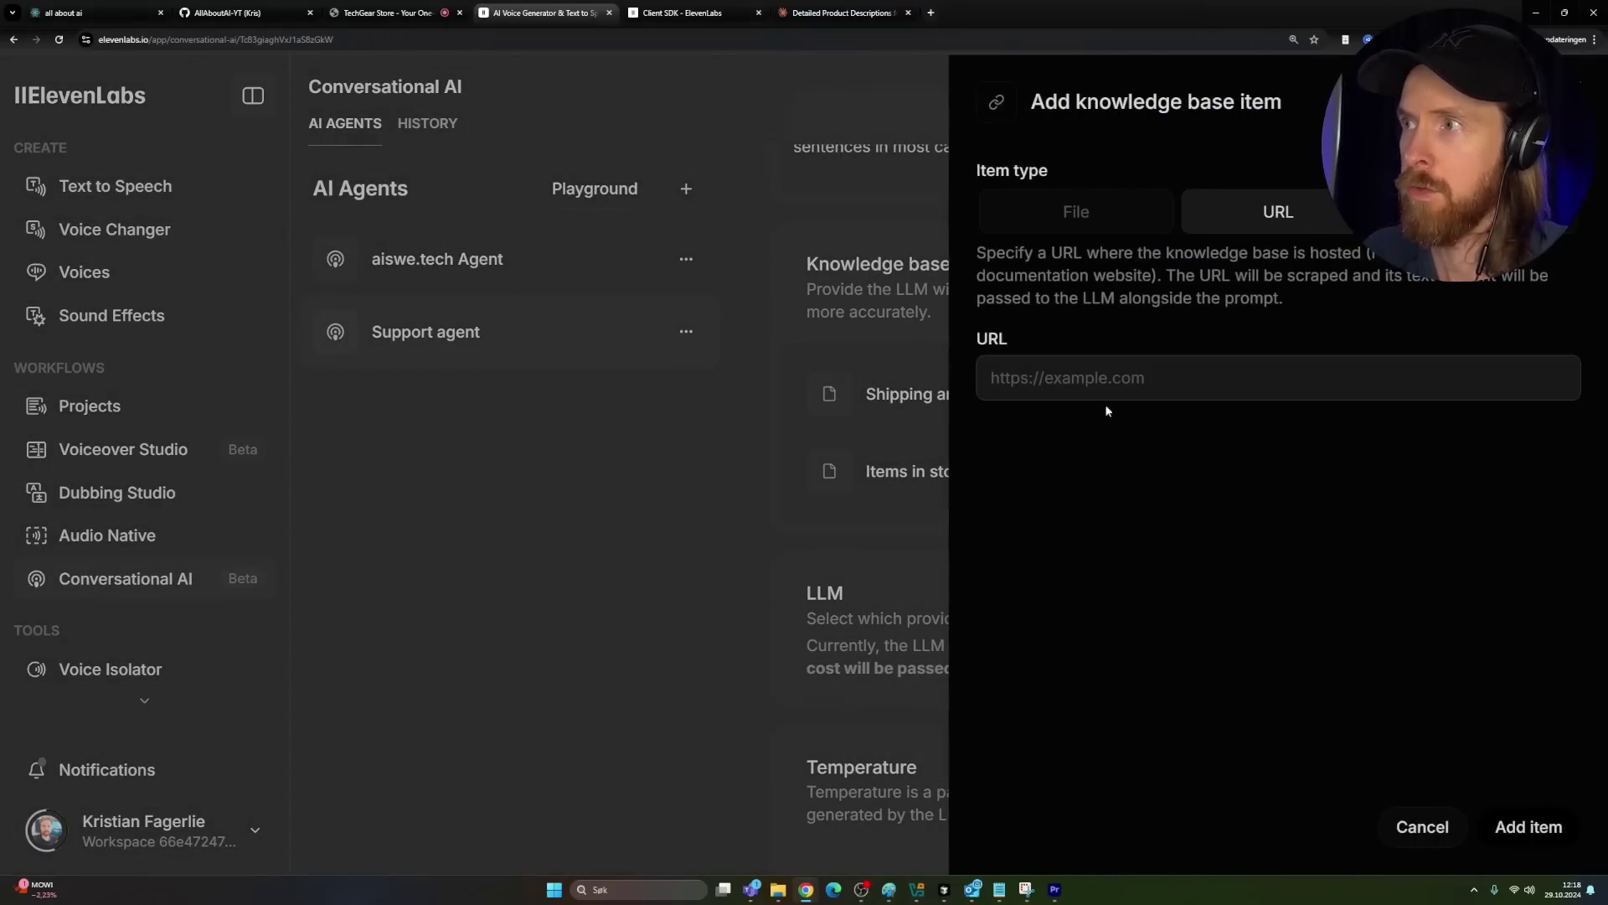
{"action": "left_click", "coordinate": [1461, 212]}
{"action": "left_click", "coordinate": [1074, 333]}
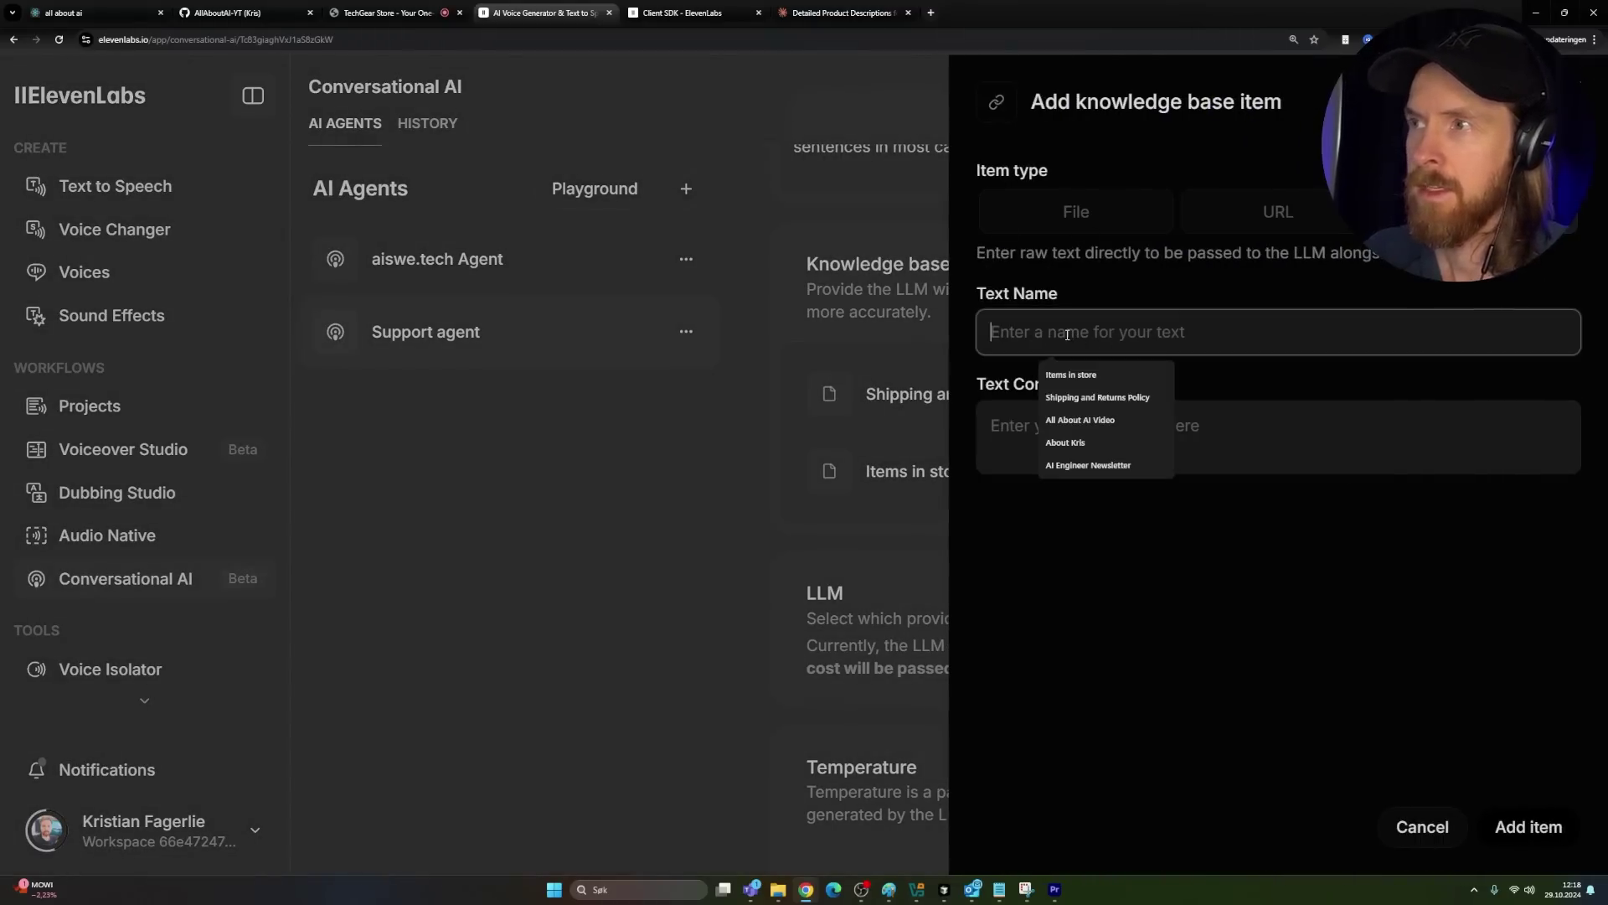
{"action": "type", "text": "Payment"}
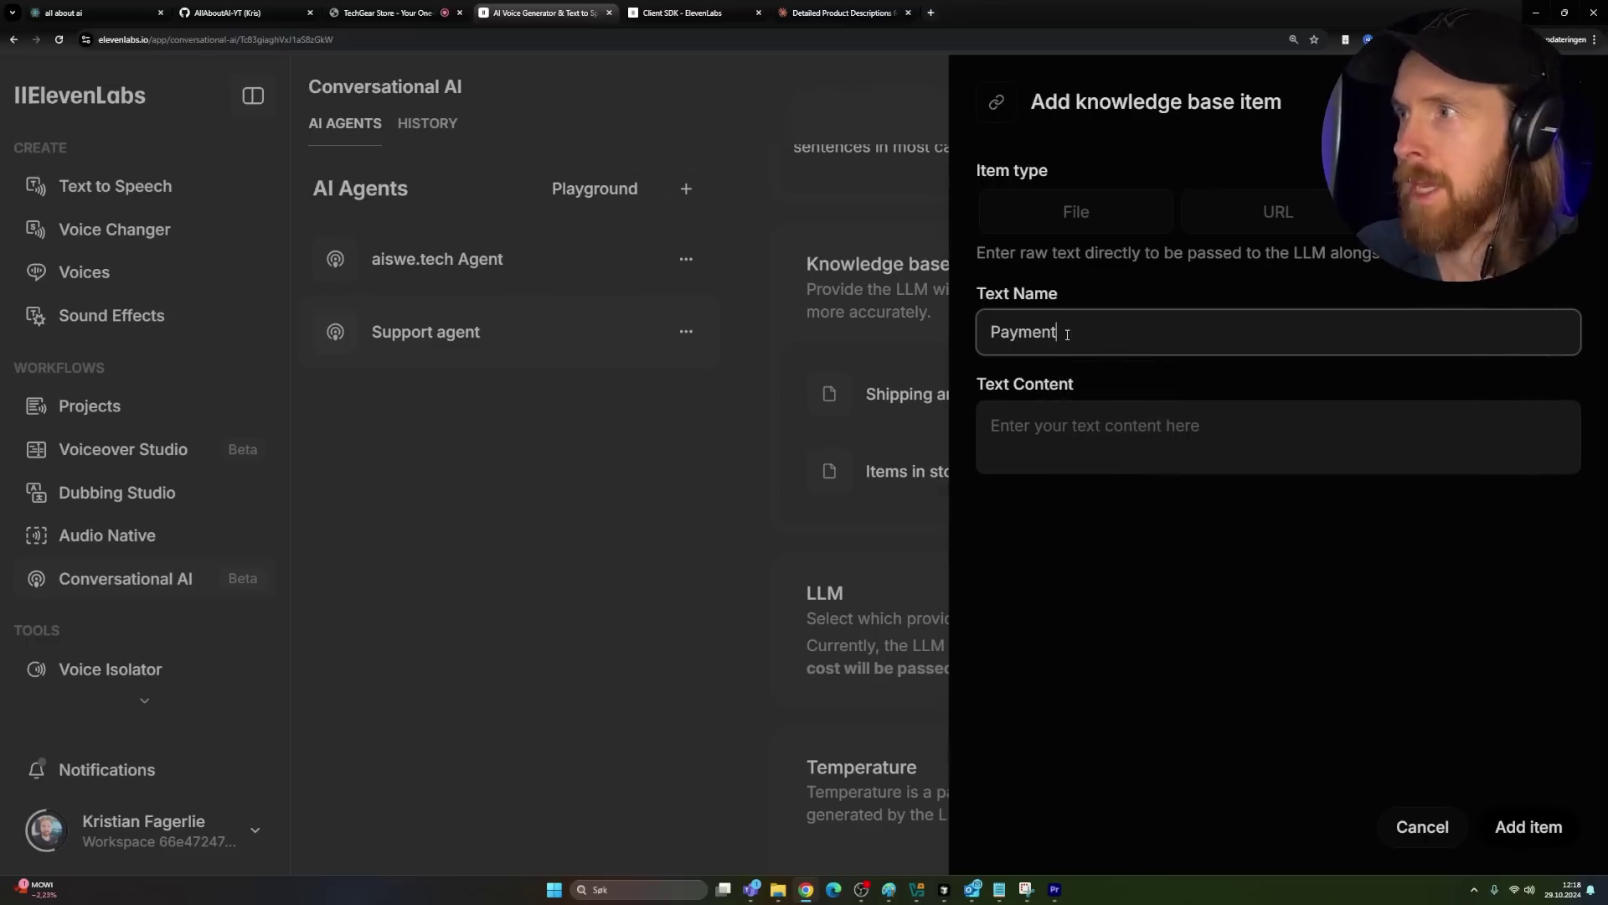
{"action": "left_click", "coordinate": [1085, 453]}
{"action": "key", "text": "ctrl+v"}
{"action": "left_click", "coordinate": [1513, 833]}
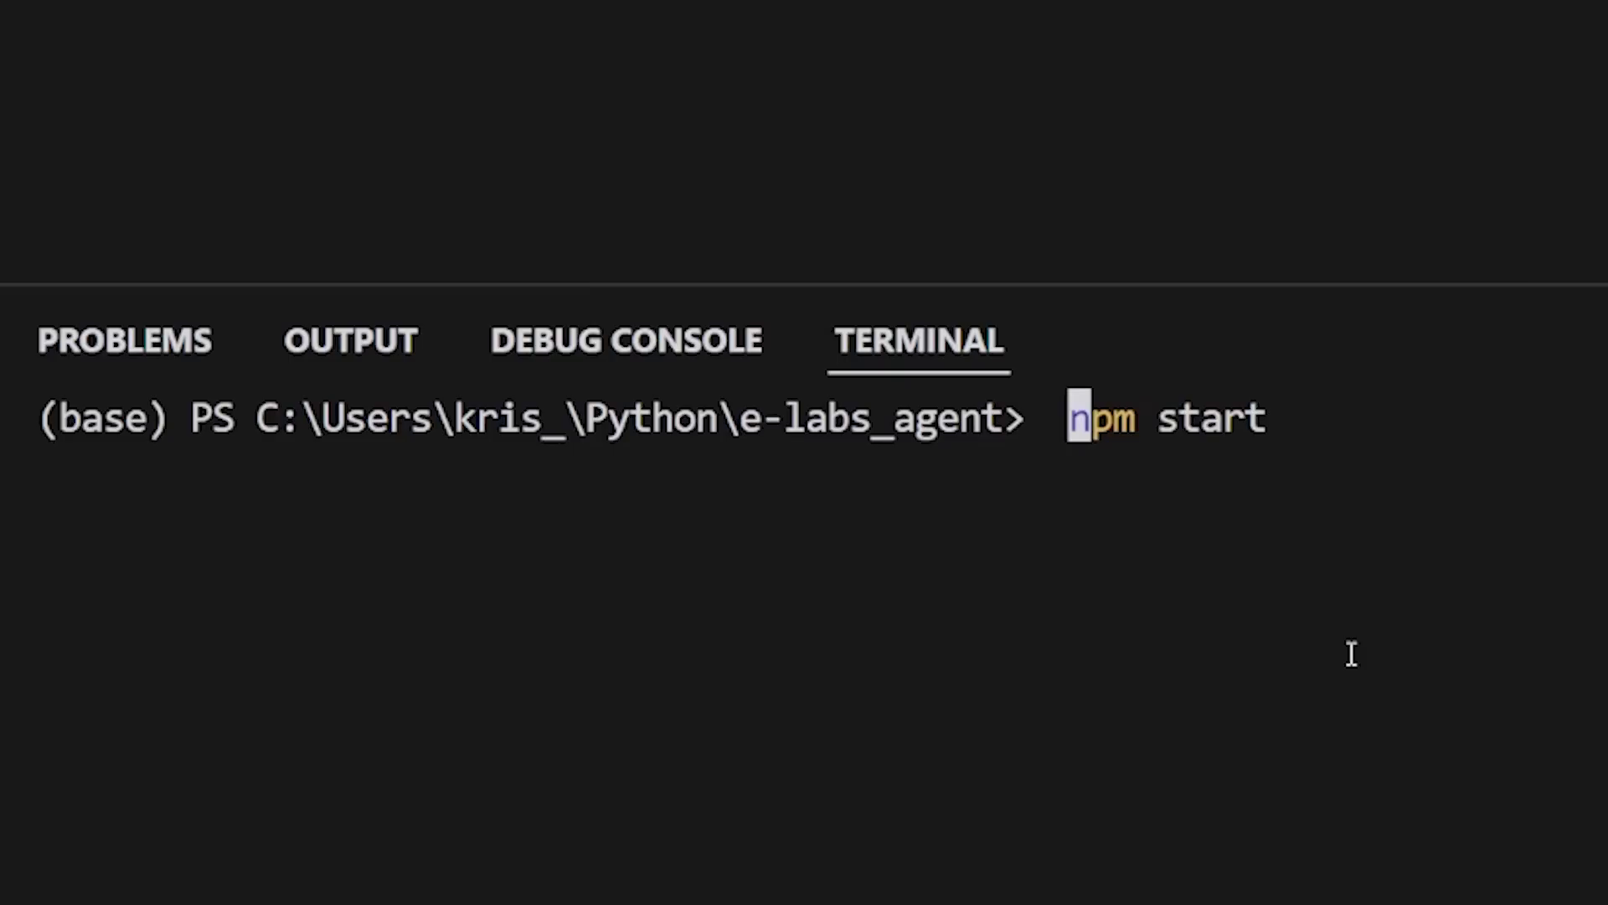
Restart the store with npm start, reload localhost:3000, and begin a new support voice call.
{"action": "key", "text": "Return"}
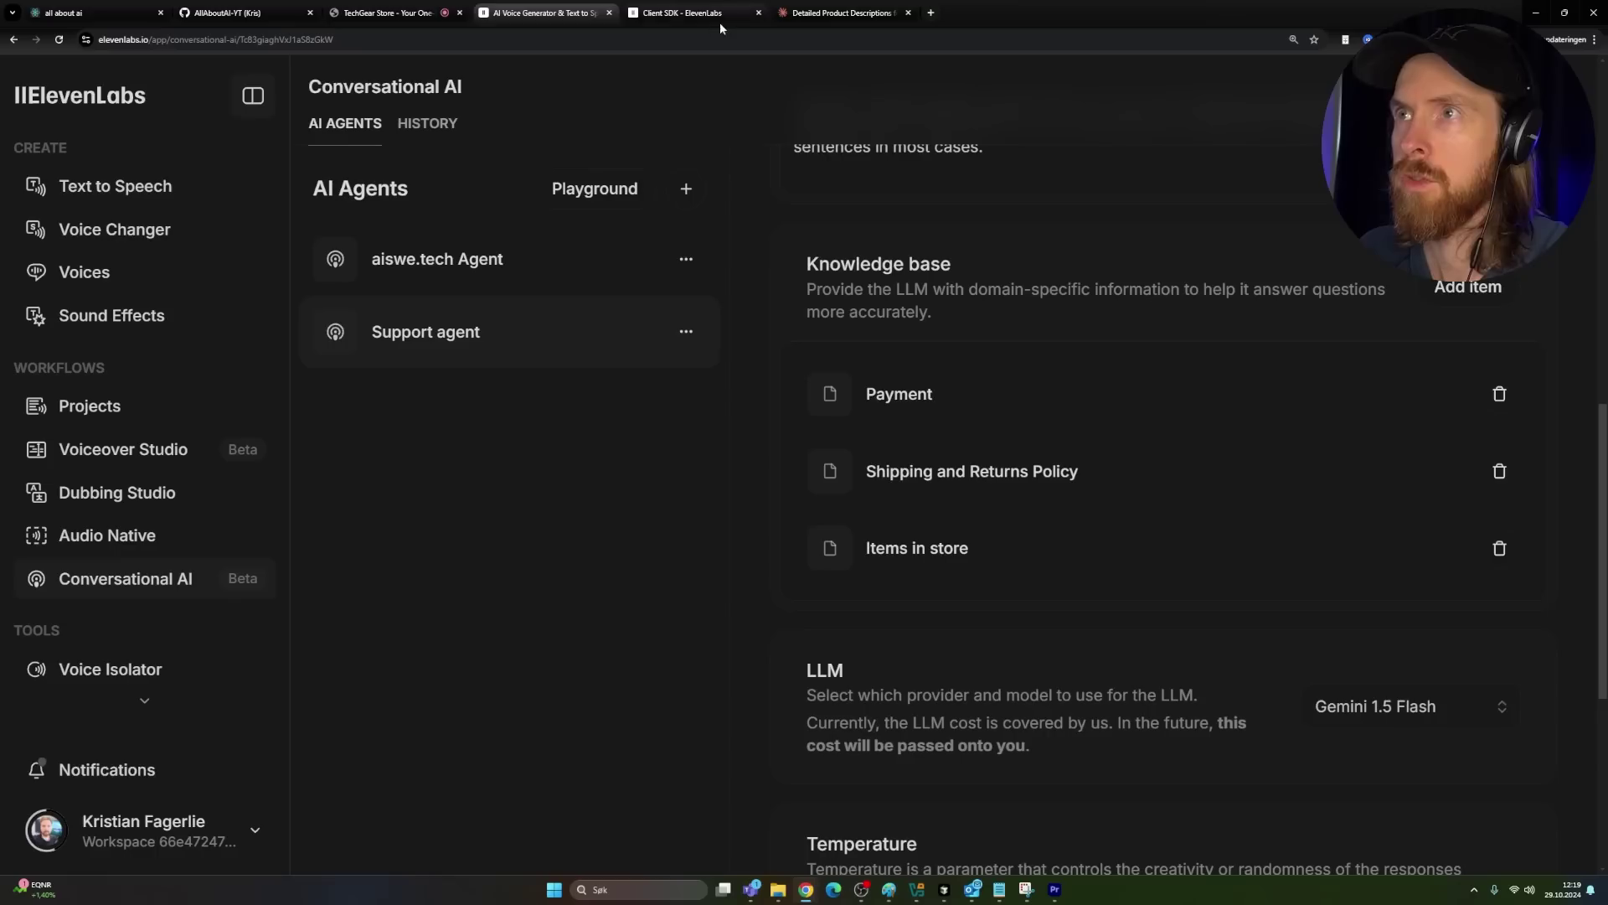
{"action": "left_click", "coordinate": [392, 12]}
{"action": "left_click", "coordinate": [54, 44]}
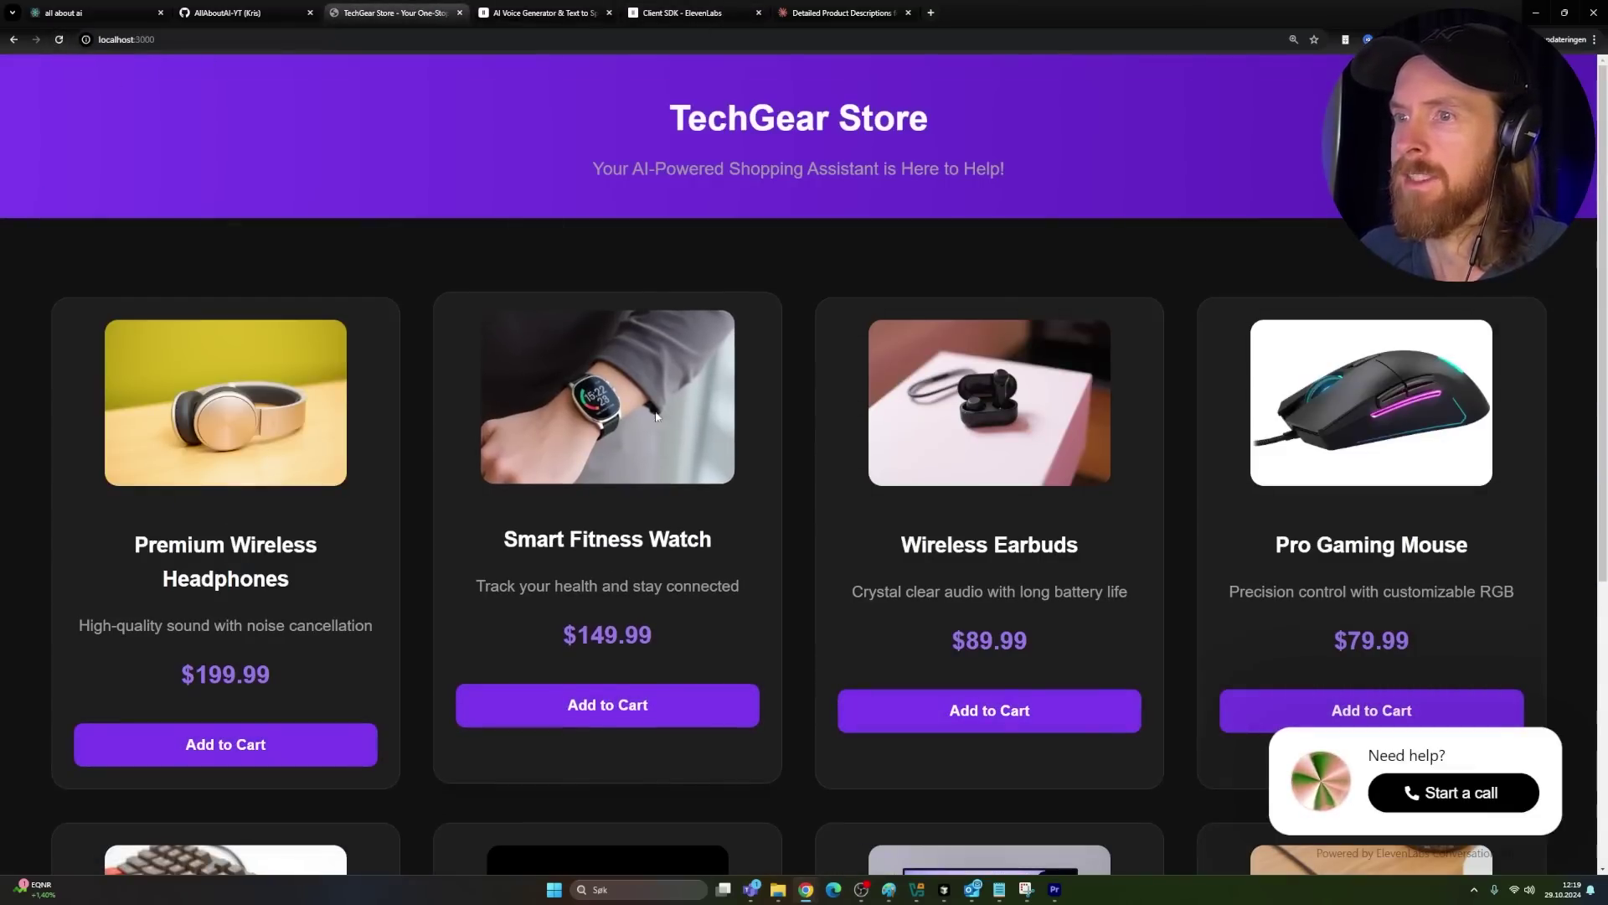
{"action": "scroll", "coordinate": [584, 469], "scroll_direction": "down", "scroll_amount": 5}
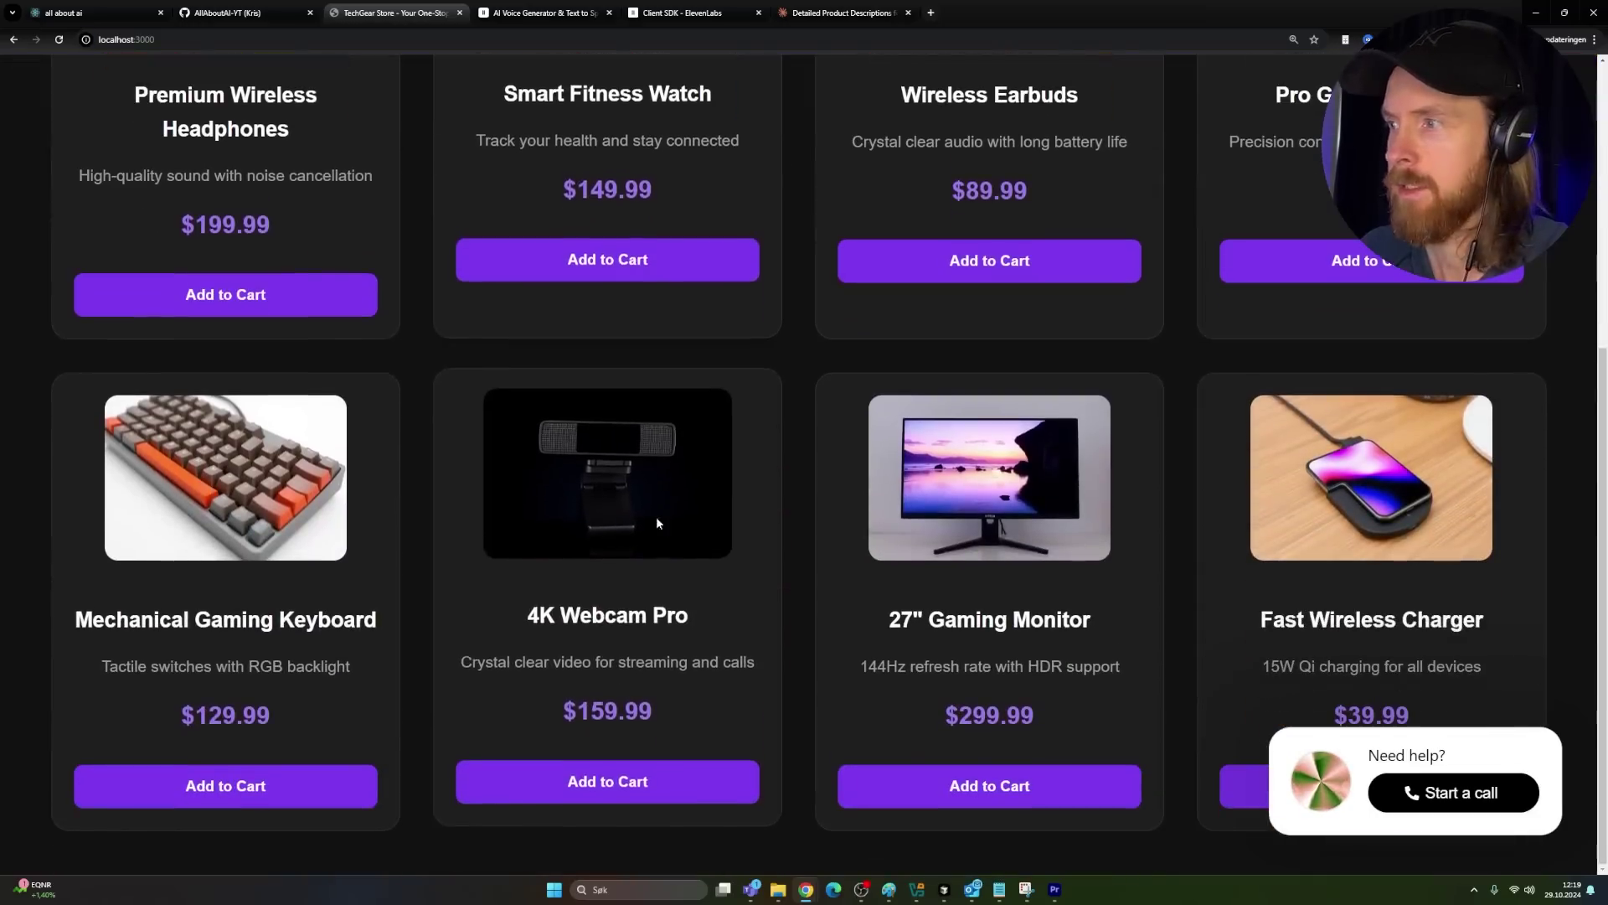
{"action": "left_click", "coordinate": [1453, 793]}
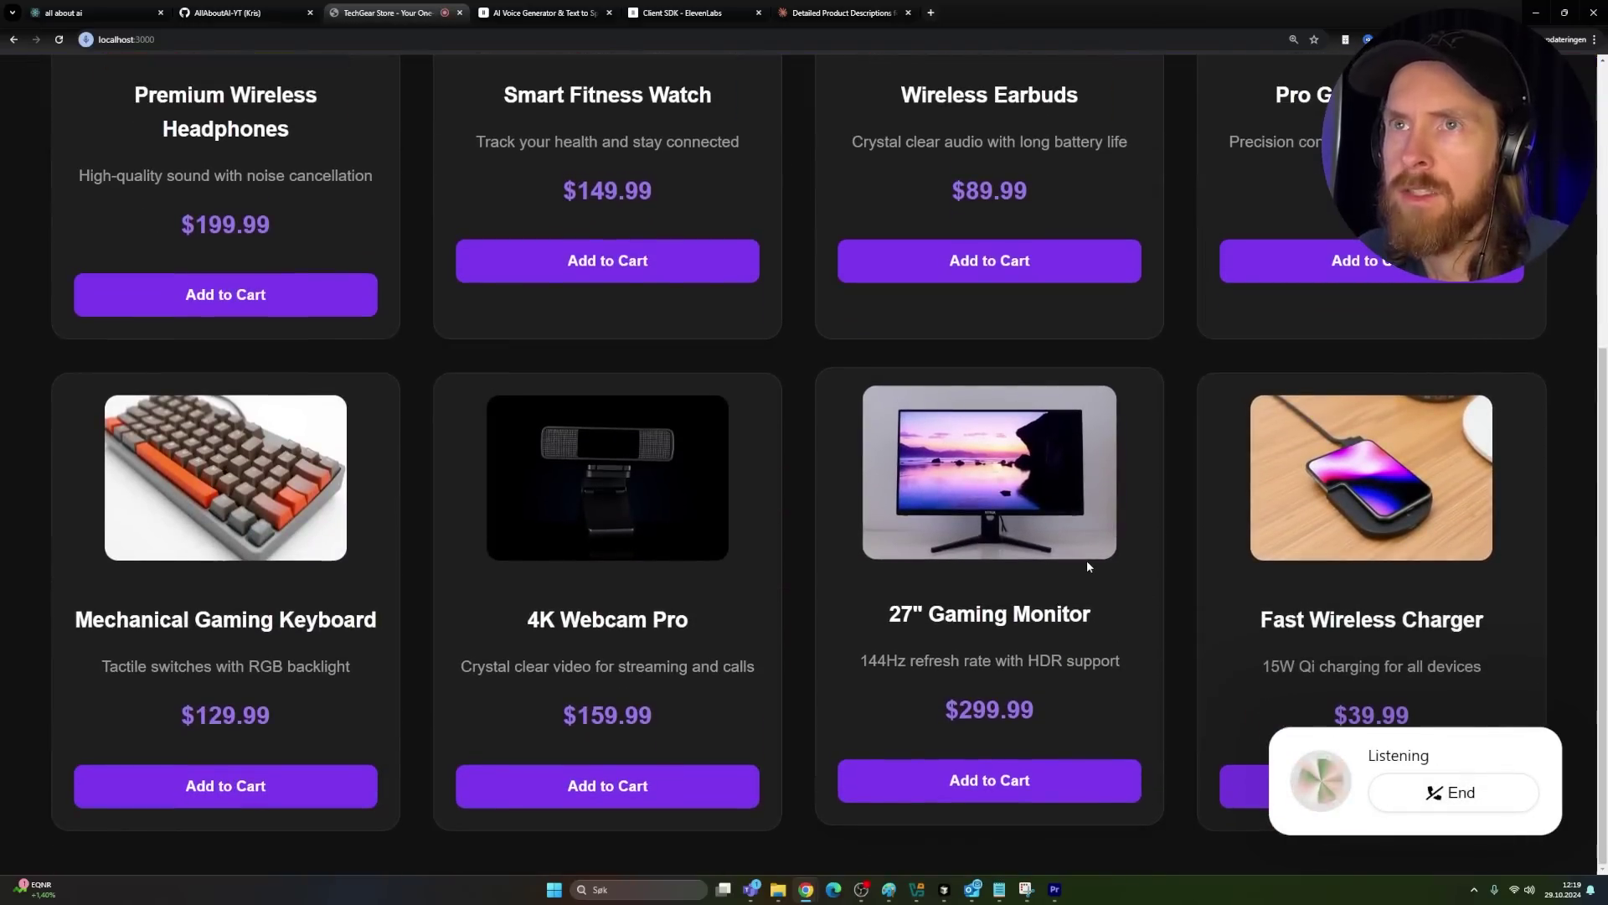
{"action": "scroll", "coordinate": [852, 476], "scroll_direction": "up", "scroll_amount": 2}
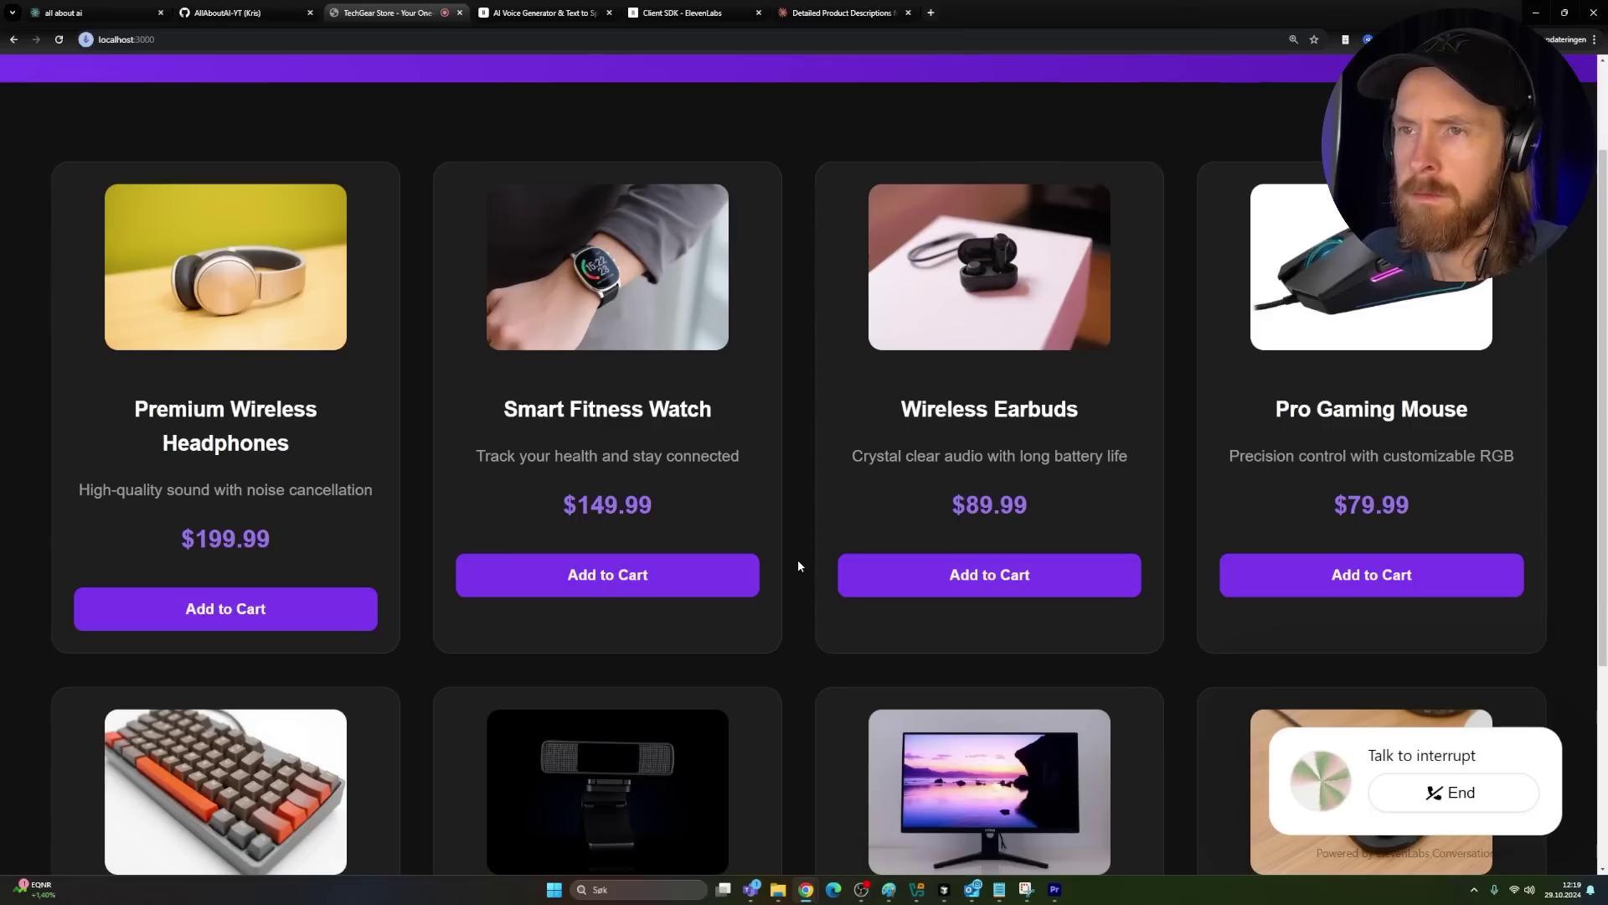
{"action": "scroll", "coordinate": [797, 567], "scroll_direction": "up", "scroll_amount": 1}
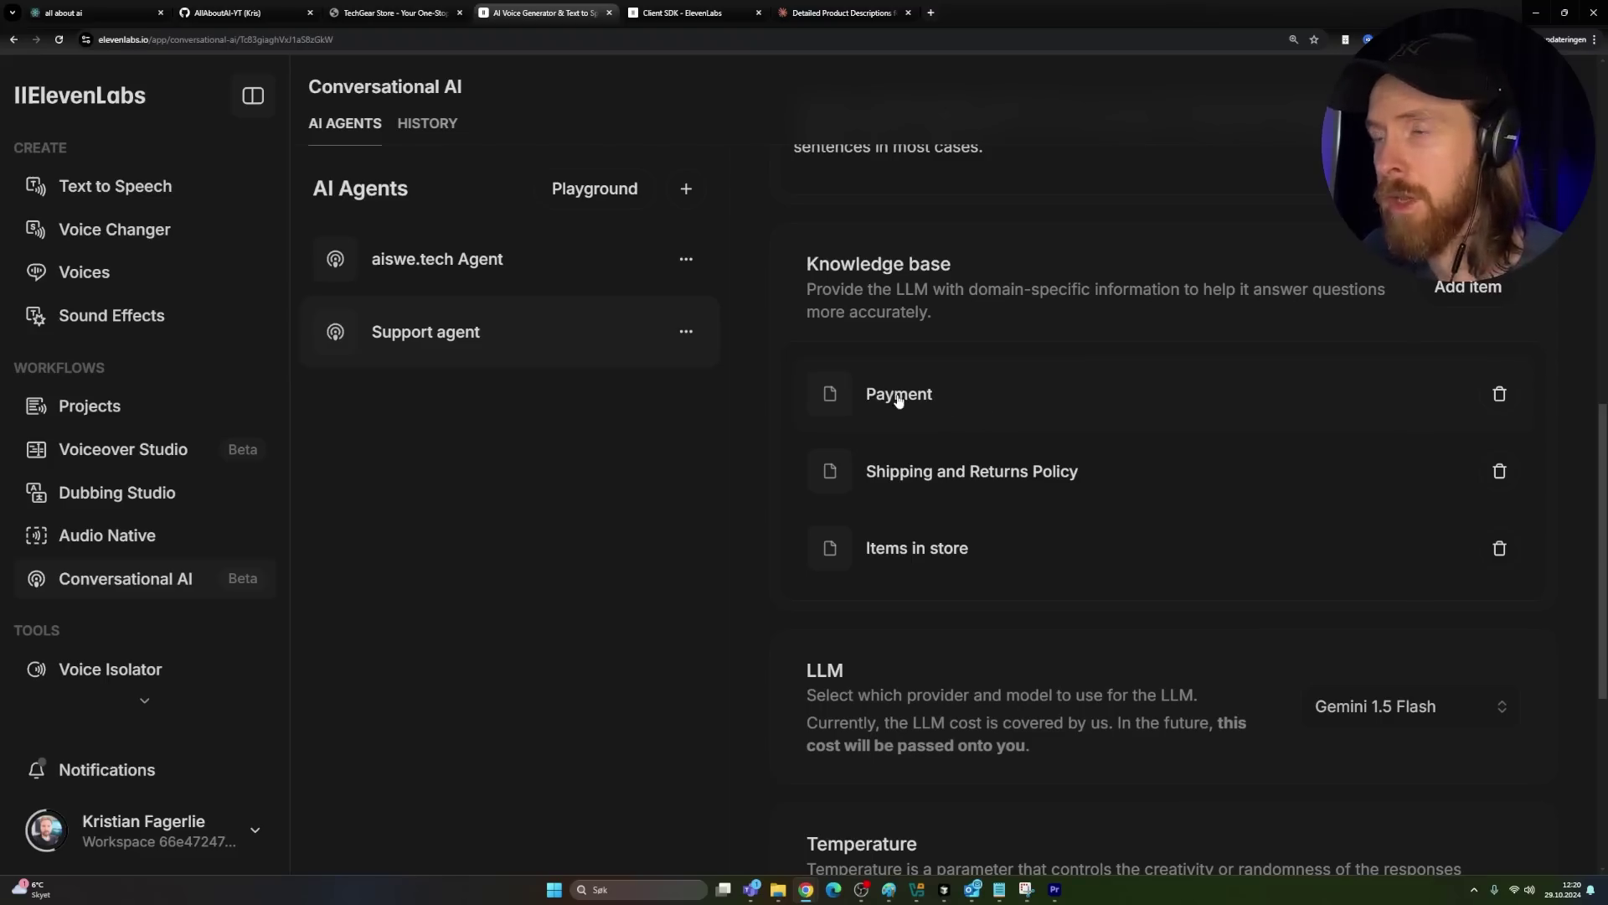
{"action": "left_click", "coordinate": [893, 399]}
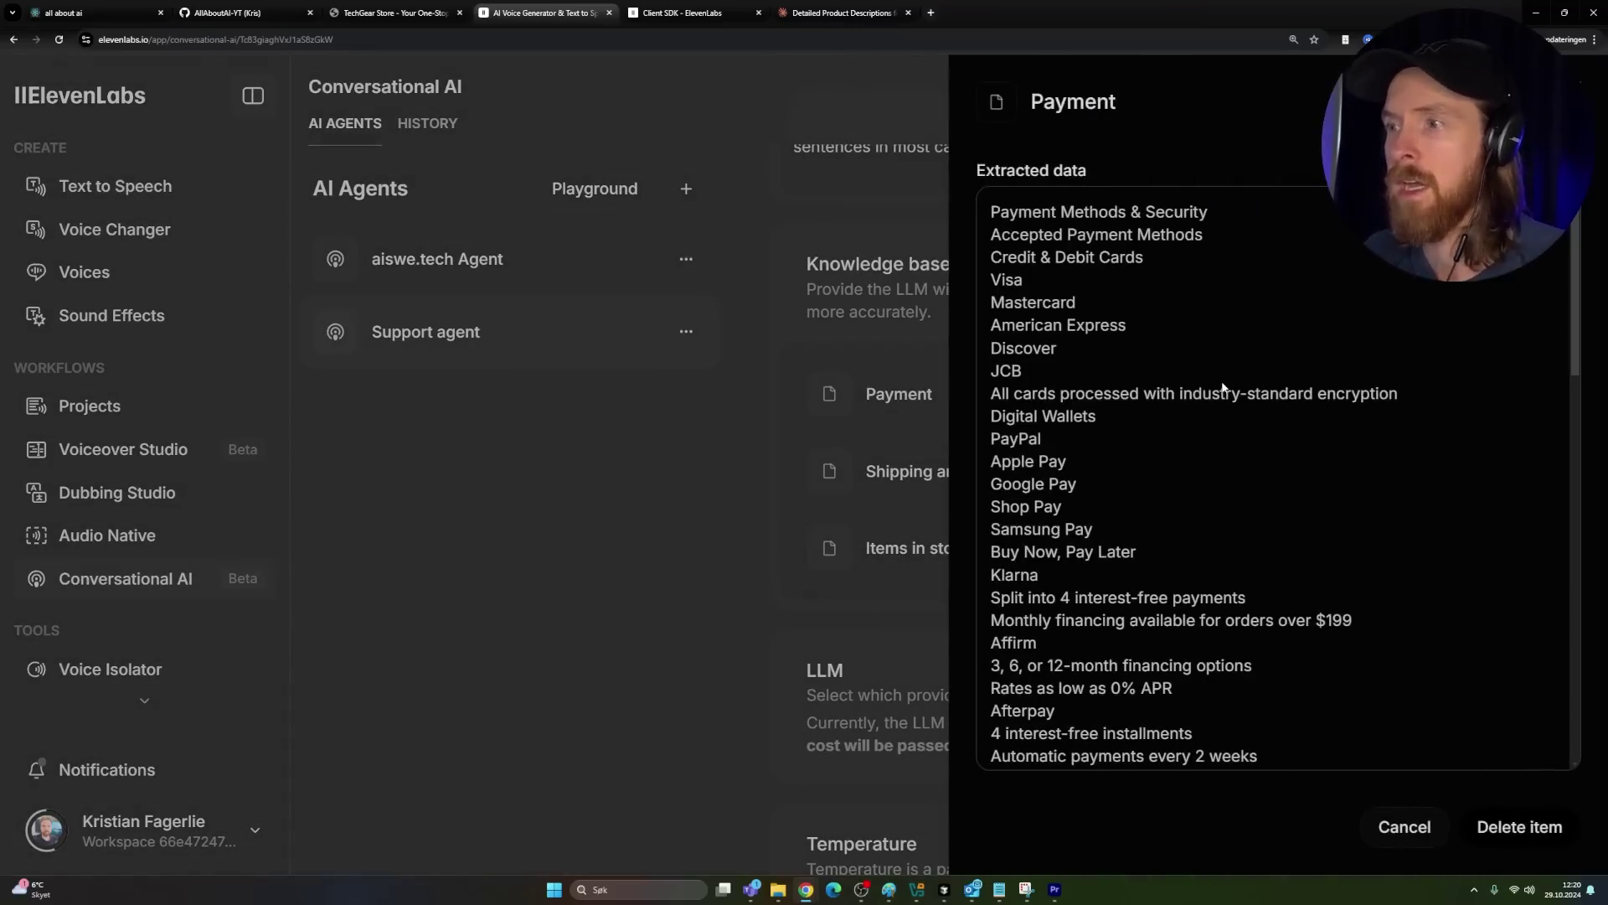
{"action": "left_click_drag", "start_coordinate": [1039, 576], "coordinate": [973, 572]}
{"action": "left_click", "coordinate": [1085, 423]}
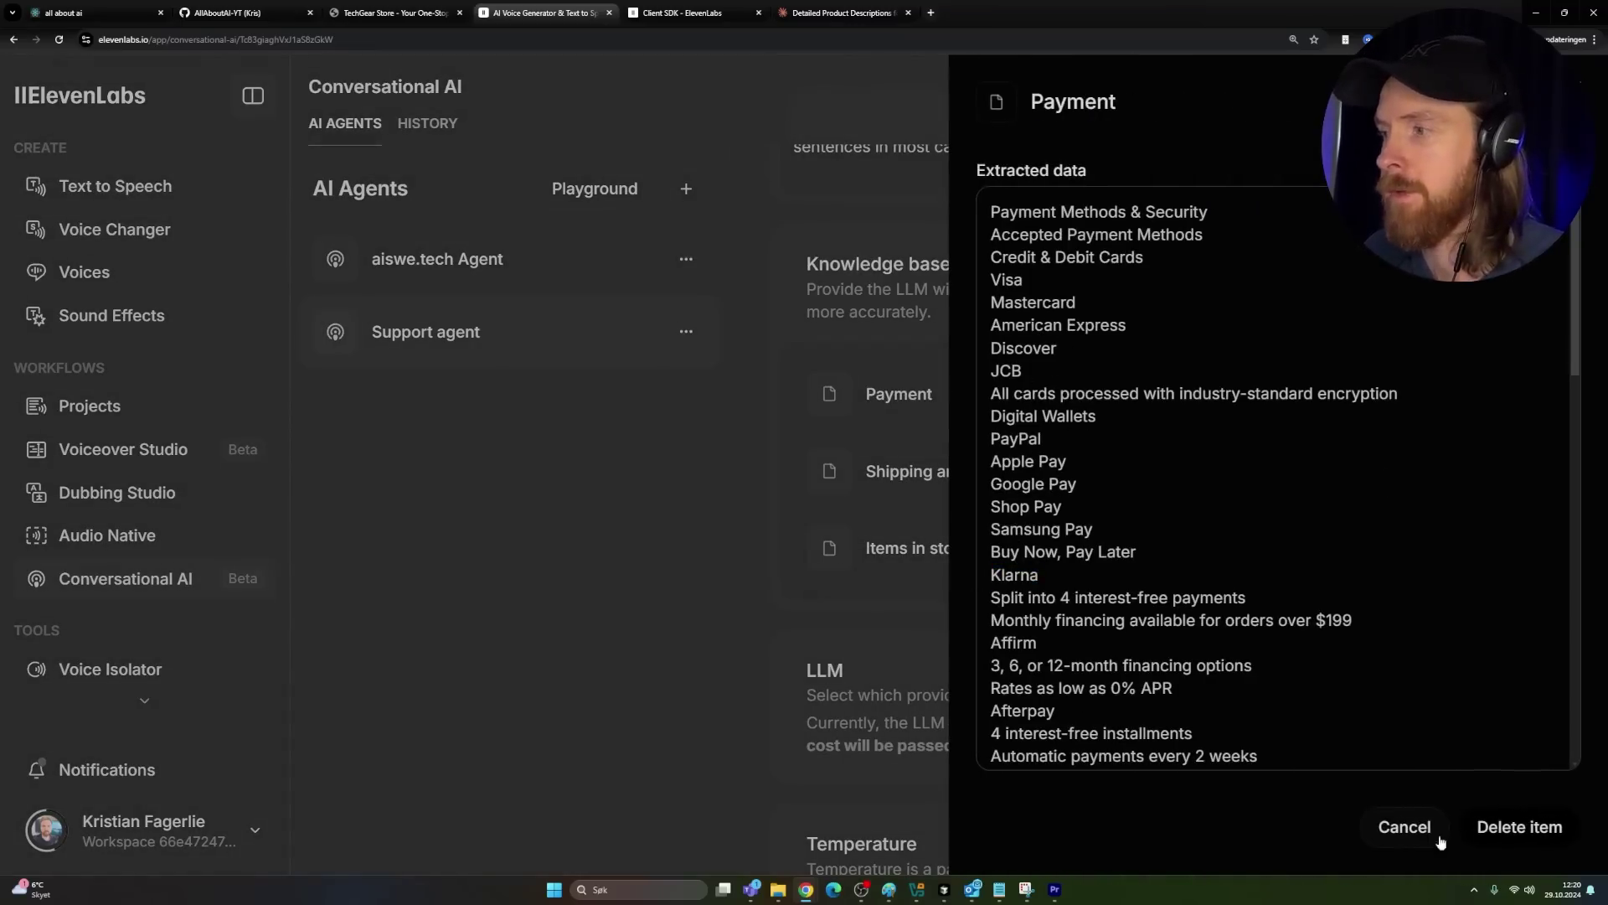
{"action": "left_click", "coordinate": [915, 250]}
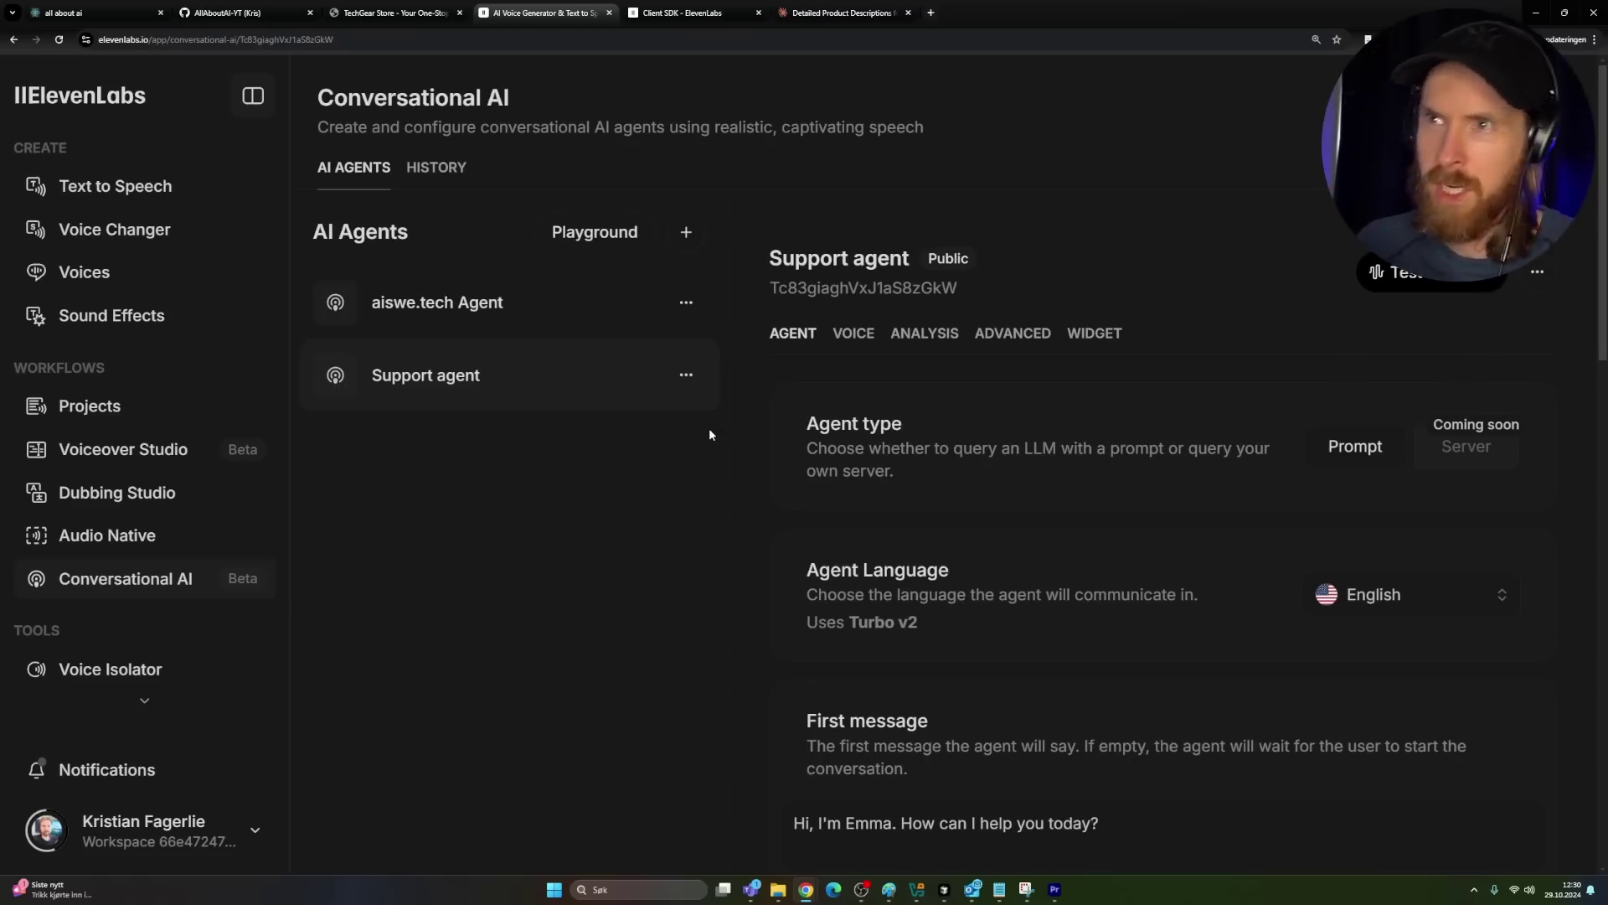
Switch to the aiswe.tech All About AI site tab.
{"action": "left_click", "coordinate": [82, 13]}
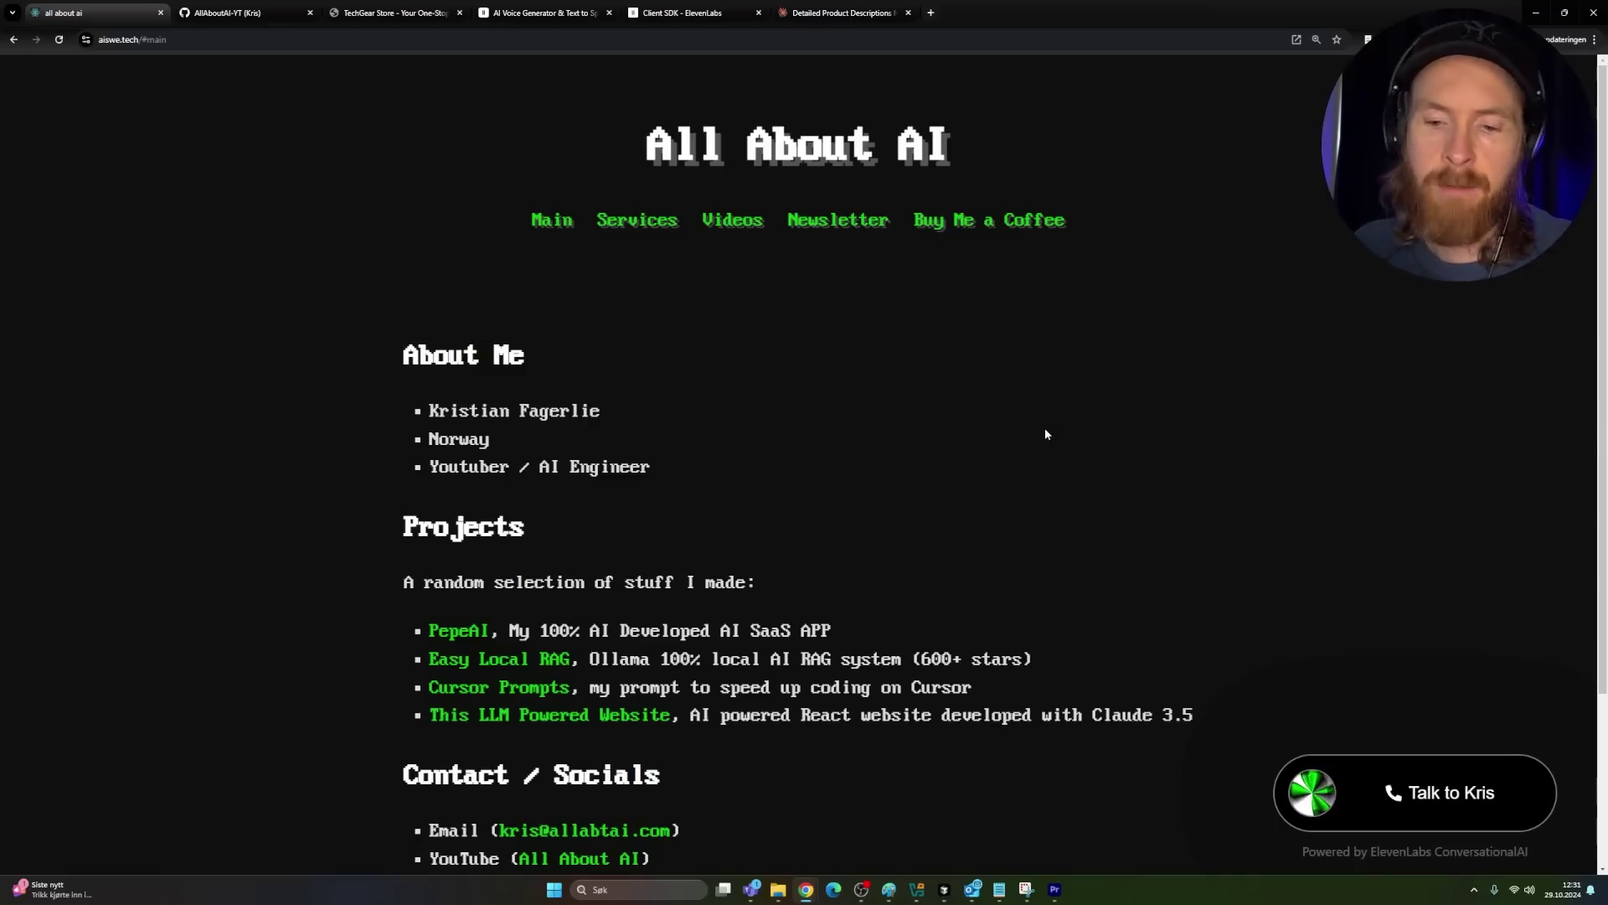
Browse the Newsletter, Videos and Main sections, then open Micro Services listing SoMe engagement and YouTube shoutout prices.
{"action": "left_click", "coordinate": [823, 228]}
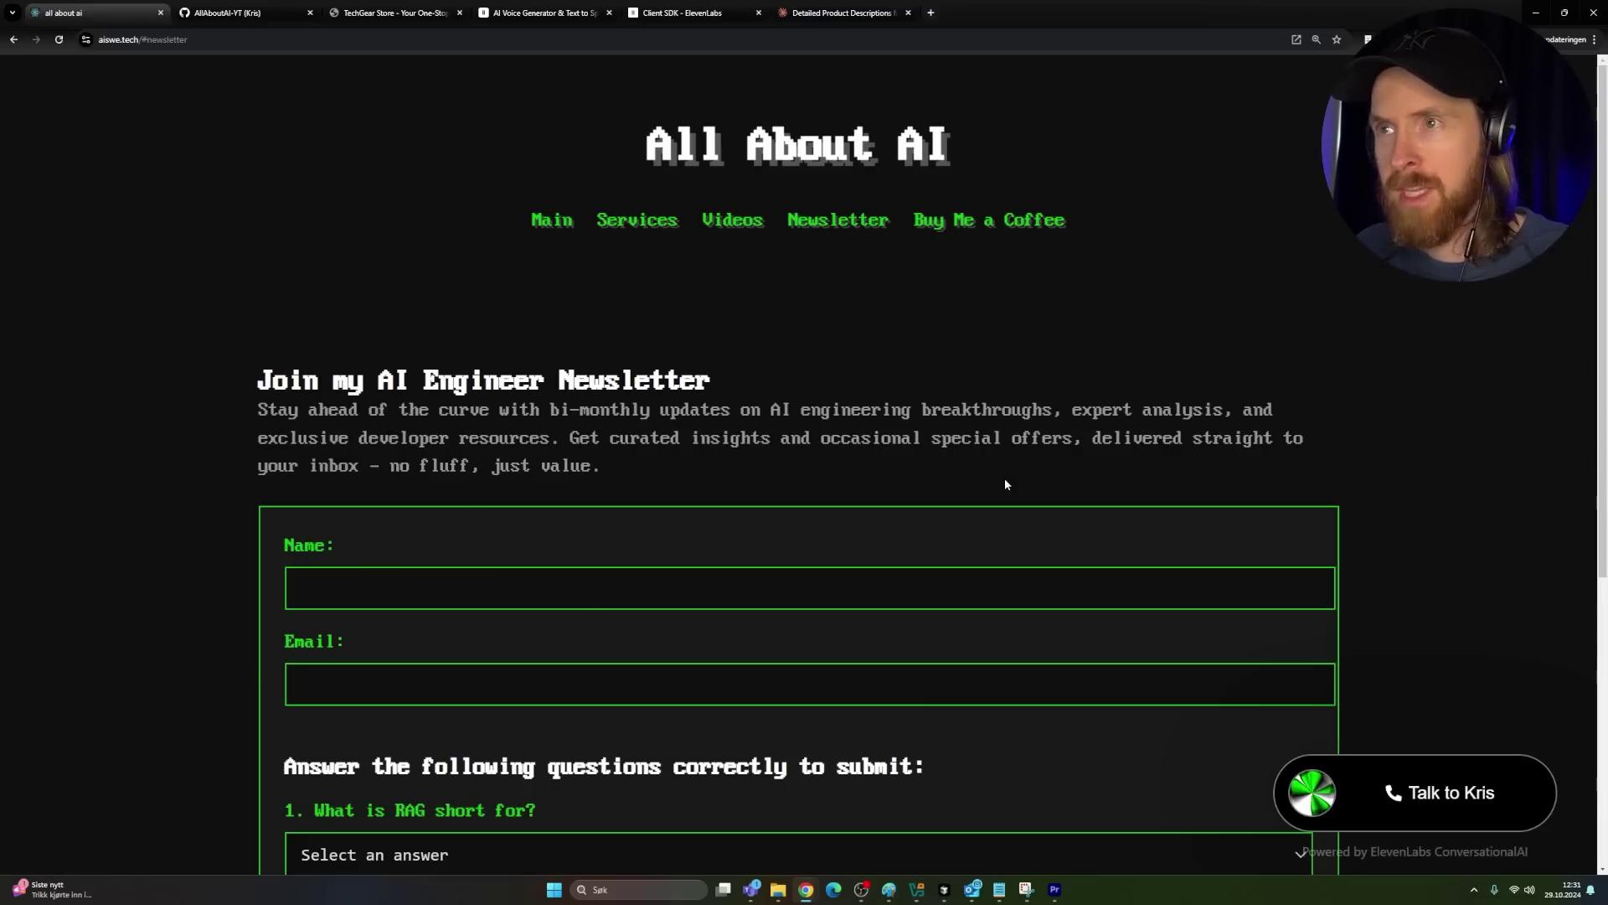
{"action": "left_click", "coordinate": [745, 222]}
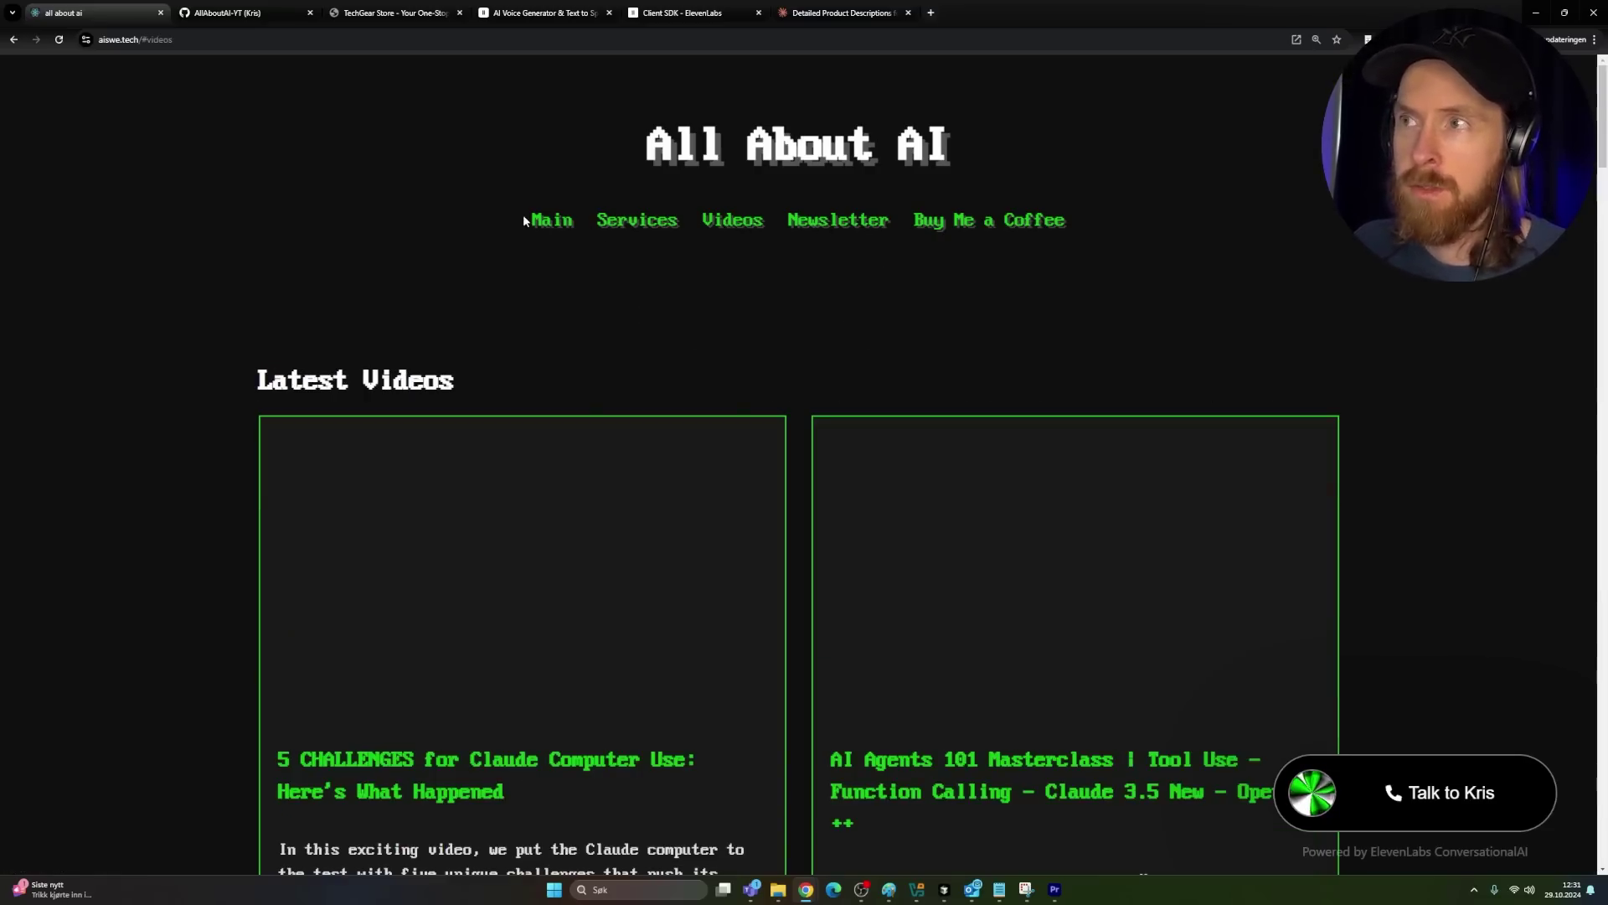
{"action": "left_click", "coordinate": [545, 221]}
{"action": "left_click", "coordinate": [655, 233]}
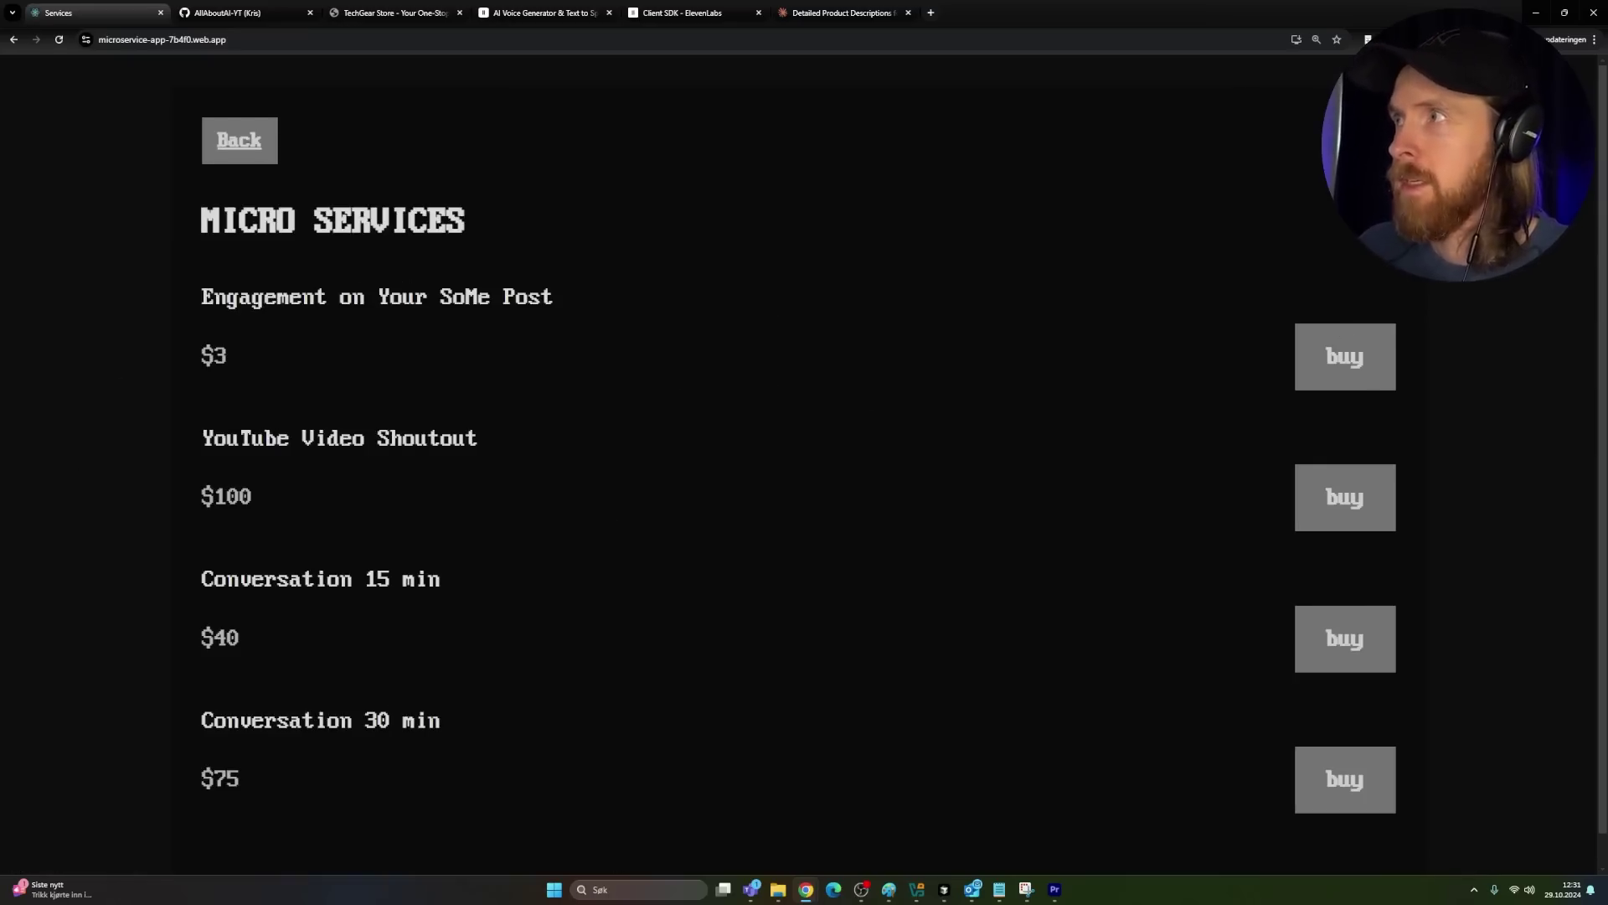
Switch the Micro Services page to a green theme using the Dark Reader extension.
{"action": "left_click", "coordinate": [1368, 39]}
{"action": "left_click", "coordinate": [1307, 113]}
{"action": "left_click", "coordinate": [333, 545]}
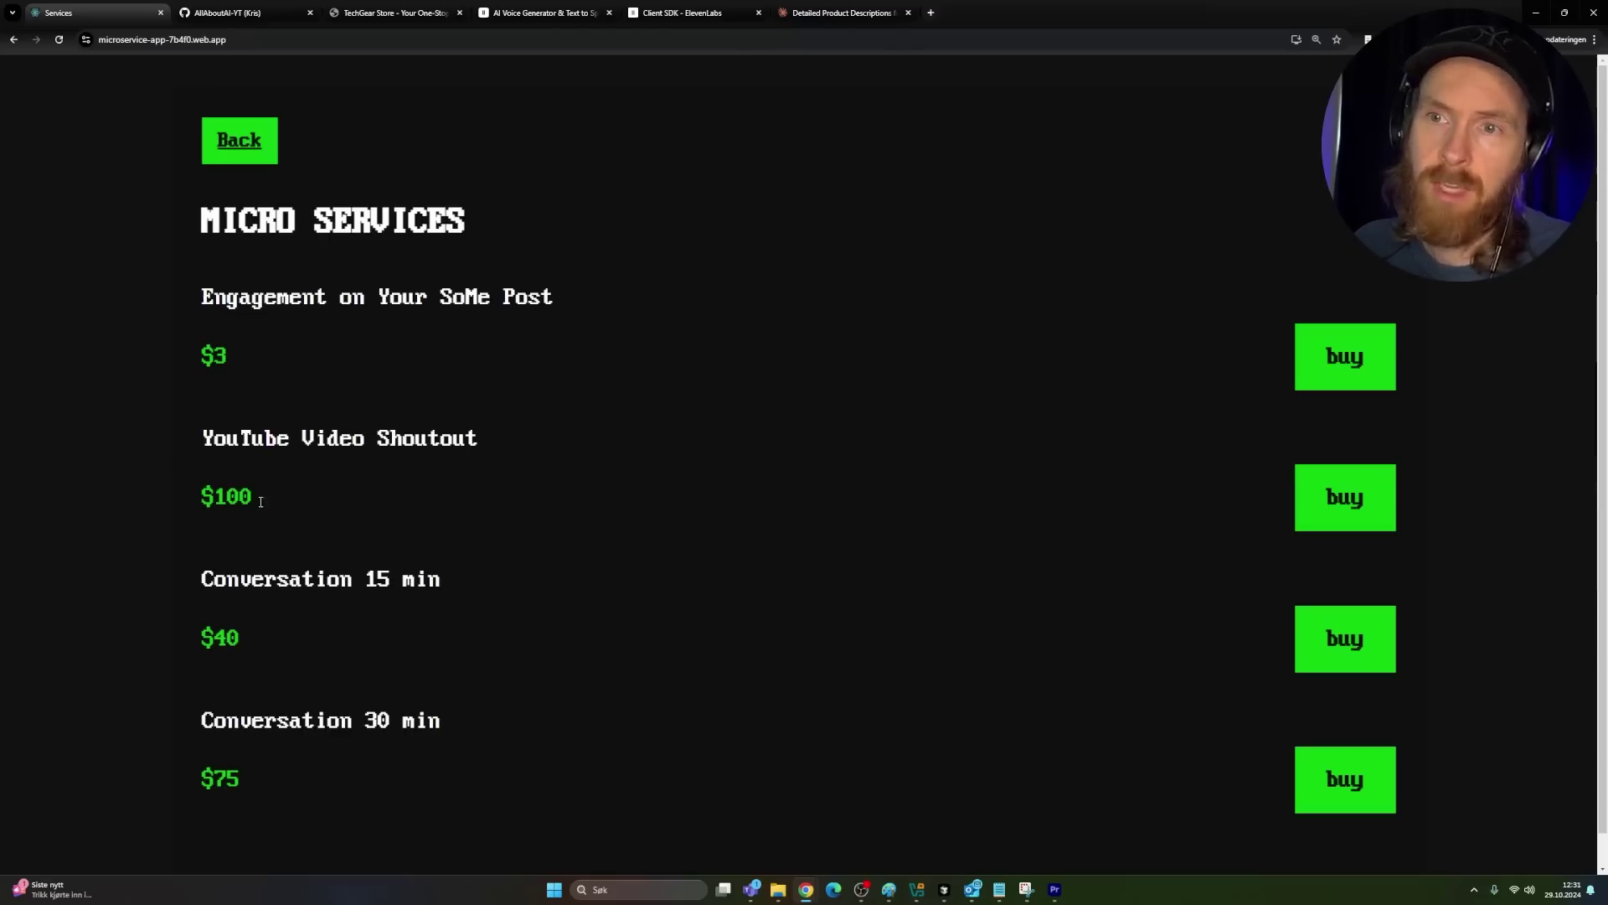
Go back from Micro Services to the All About AI home page with the voice-call widget.
{"action": "left_click", "coordinate": [238, 138]}
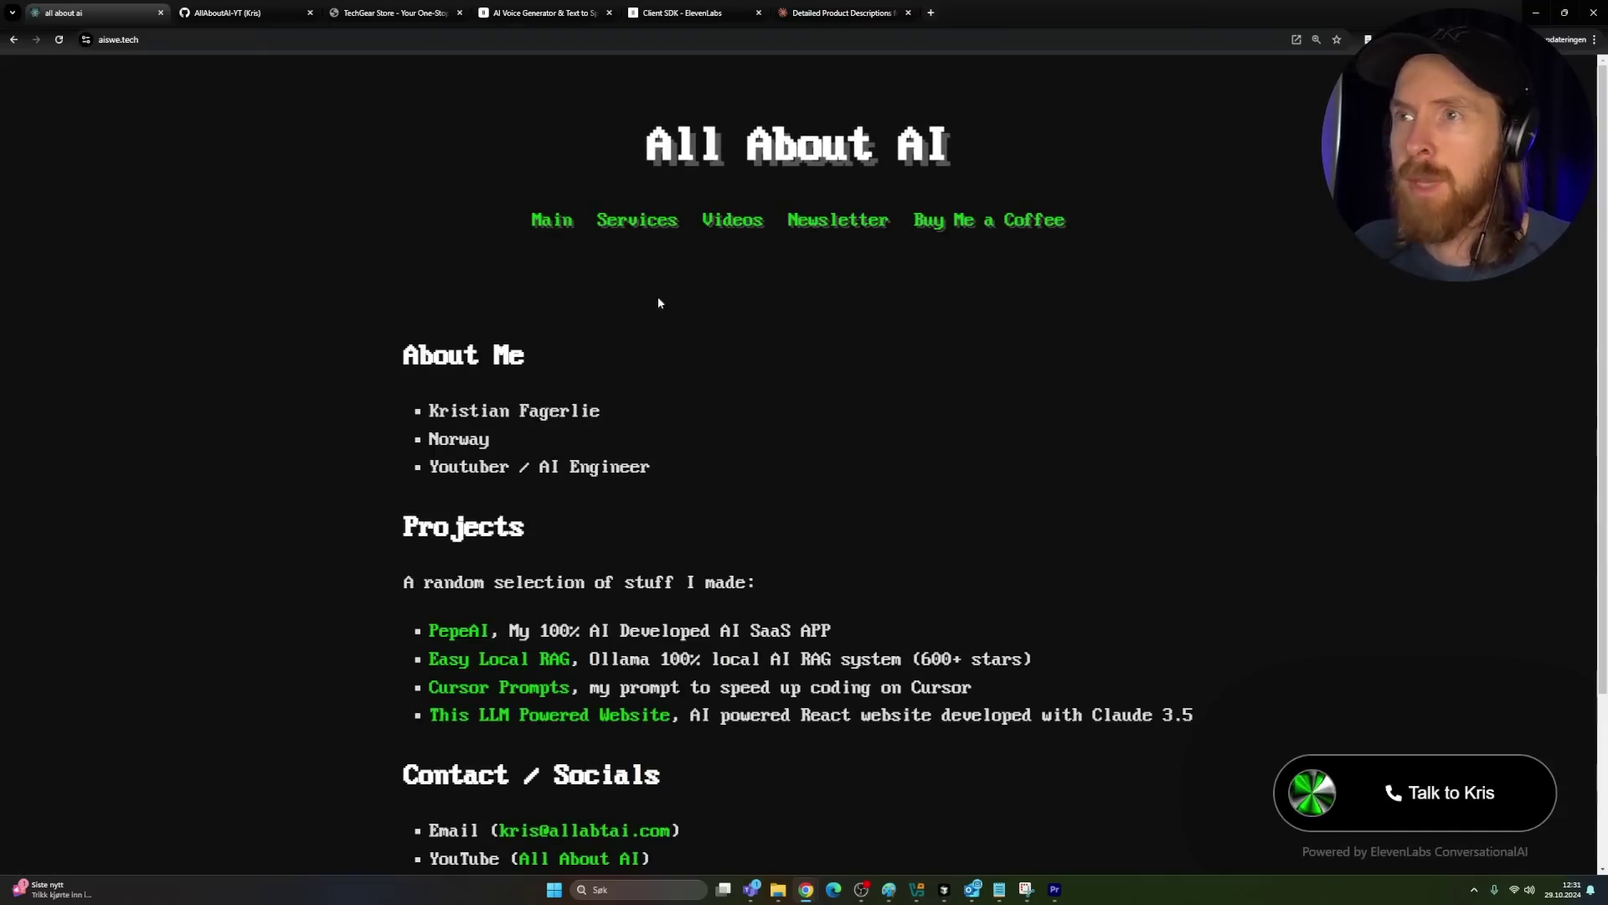